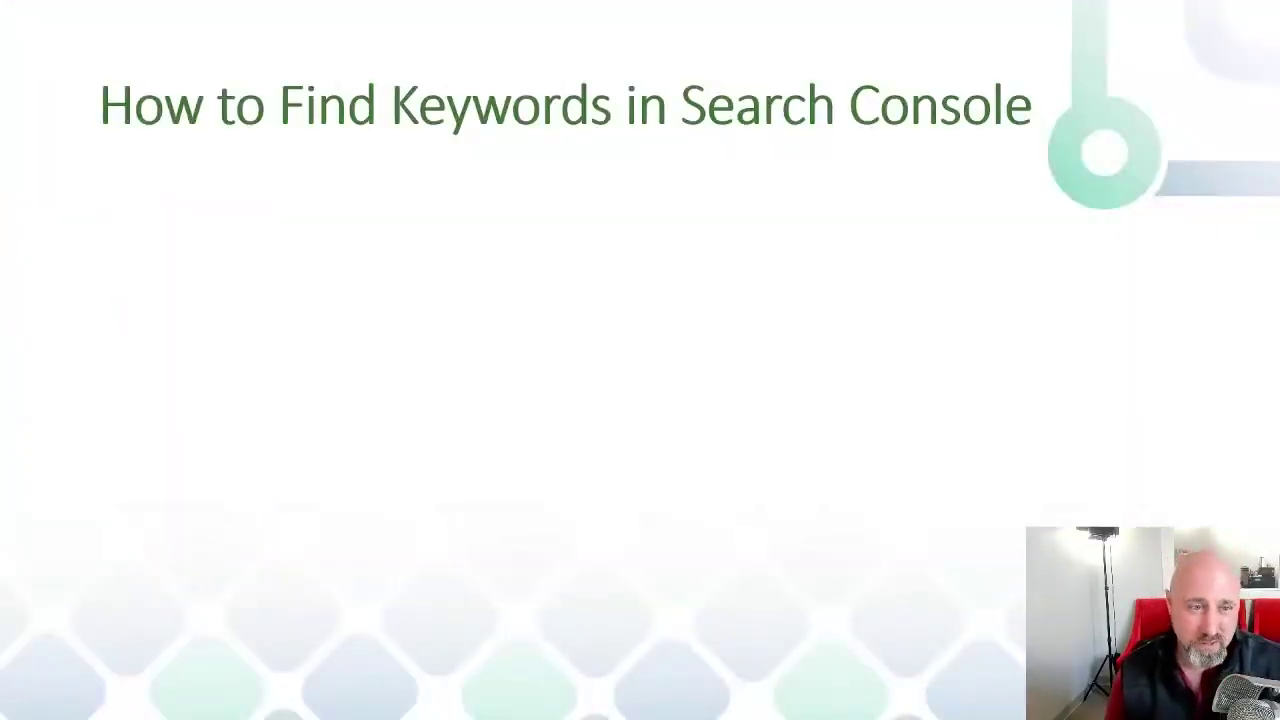
Switch to Firefox, search Google for "search console" and open the Welcome to Google Search Console page.
key("Right")
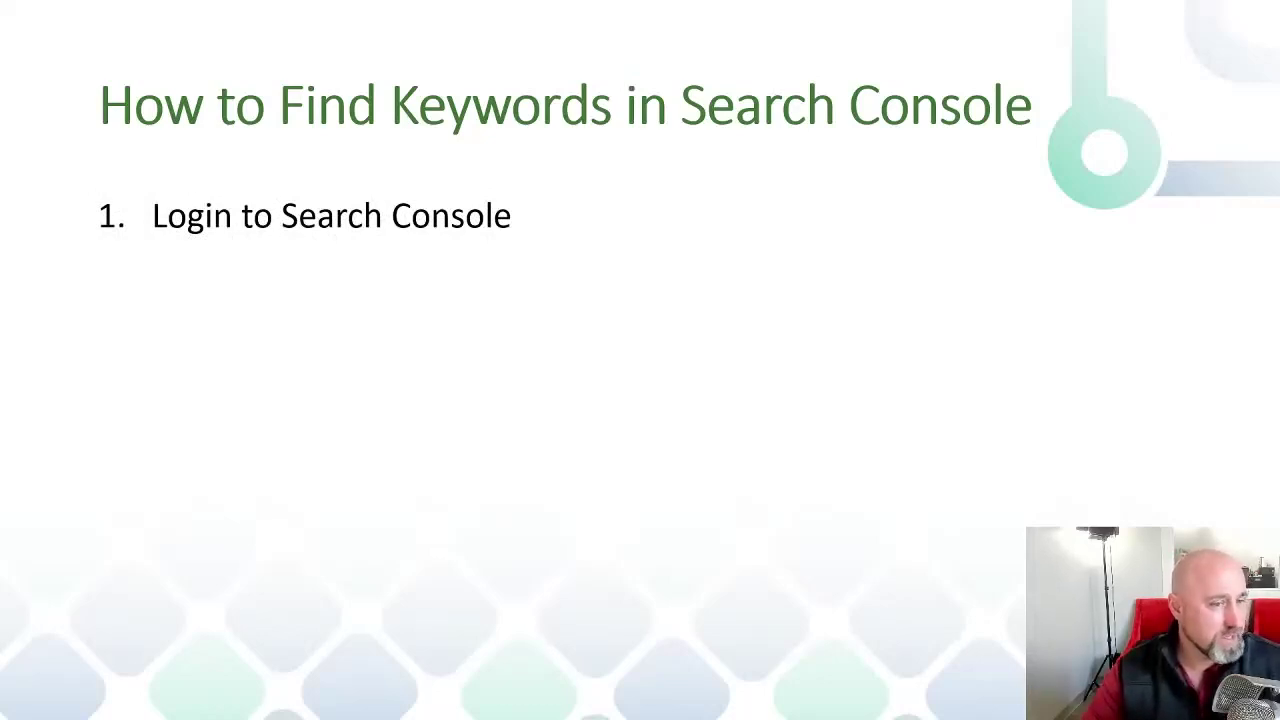
key("alt+Tab")
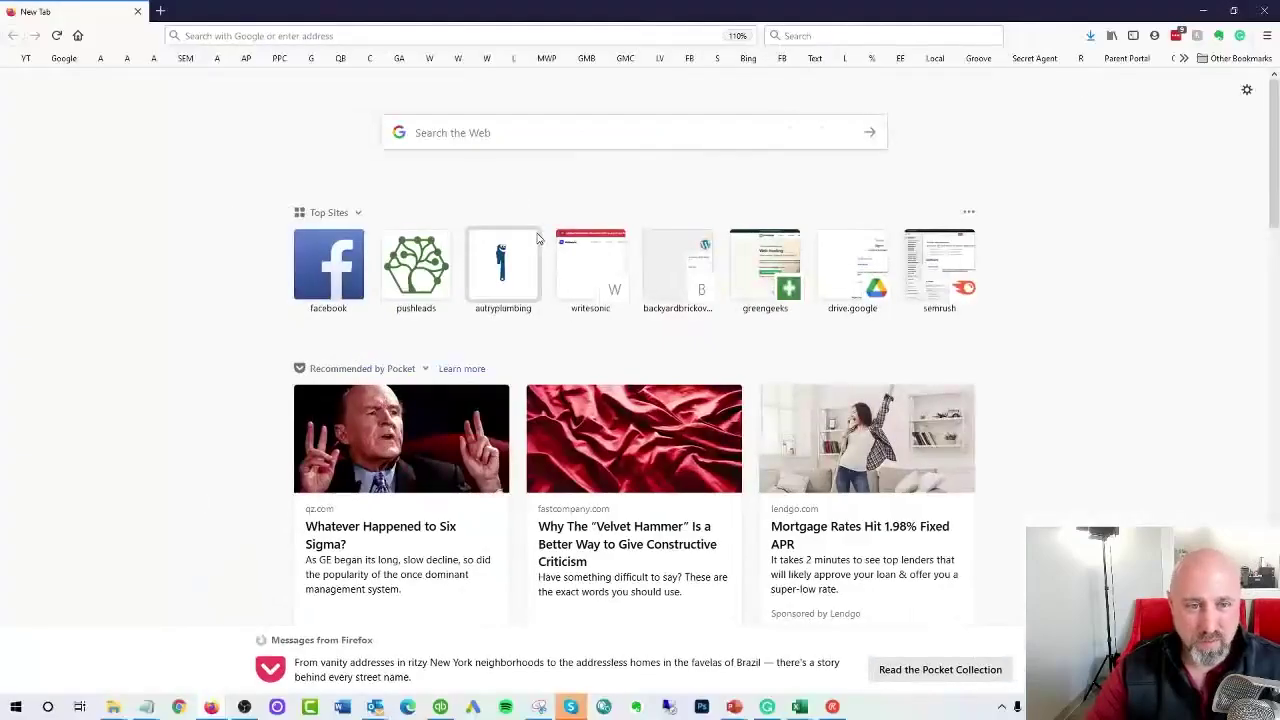
left_click(62, 58)
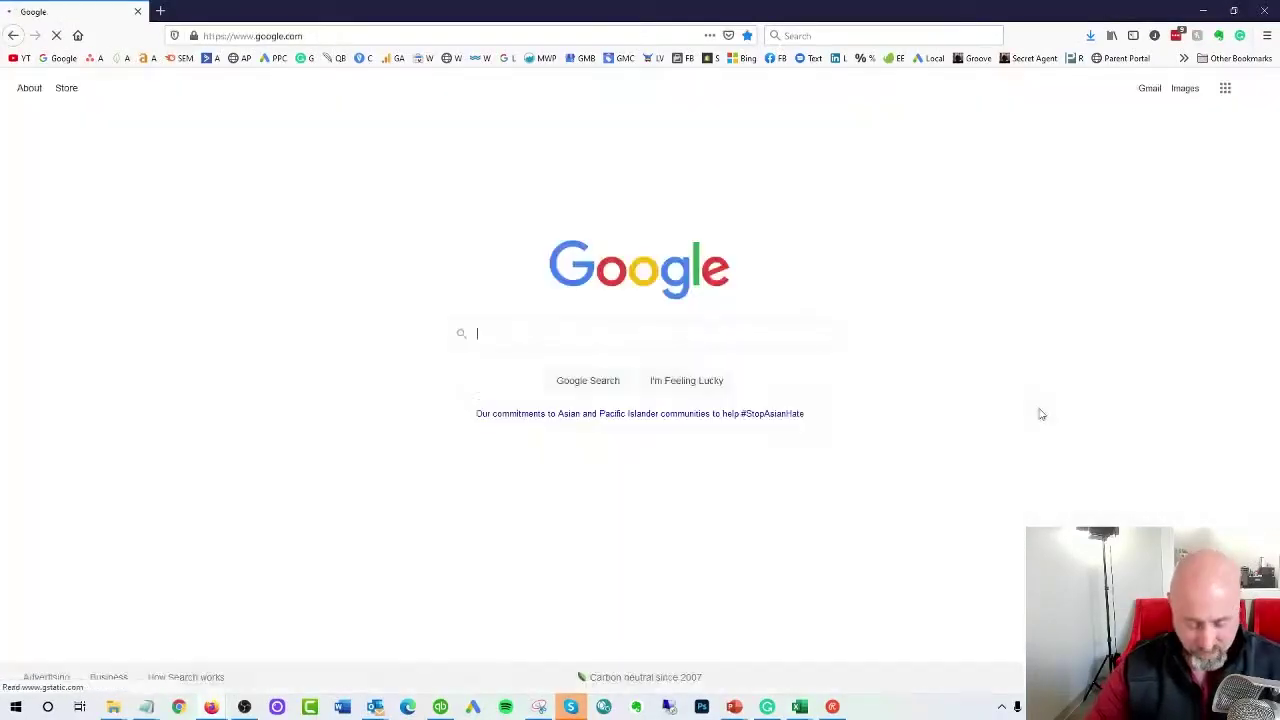
type("search console")
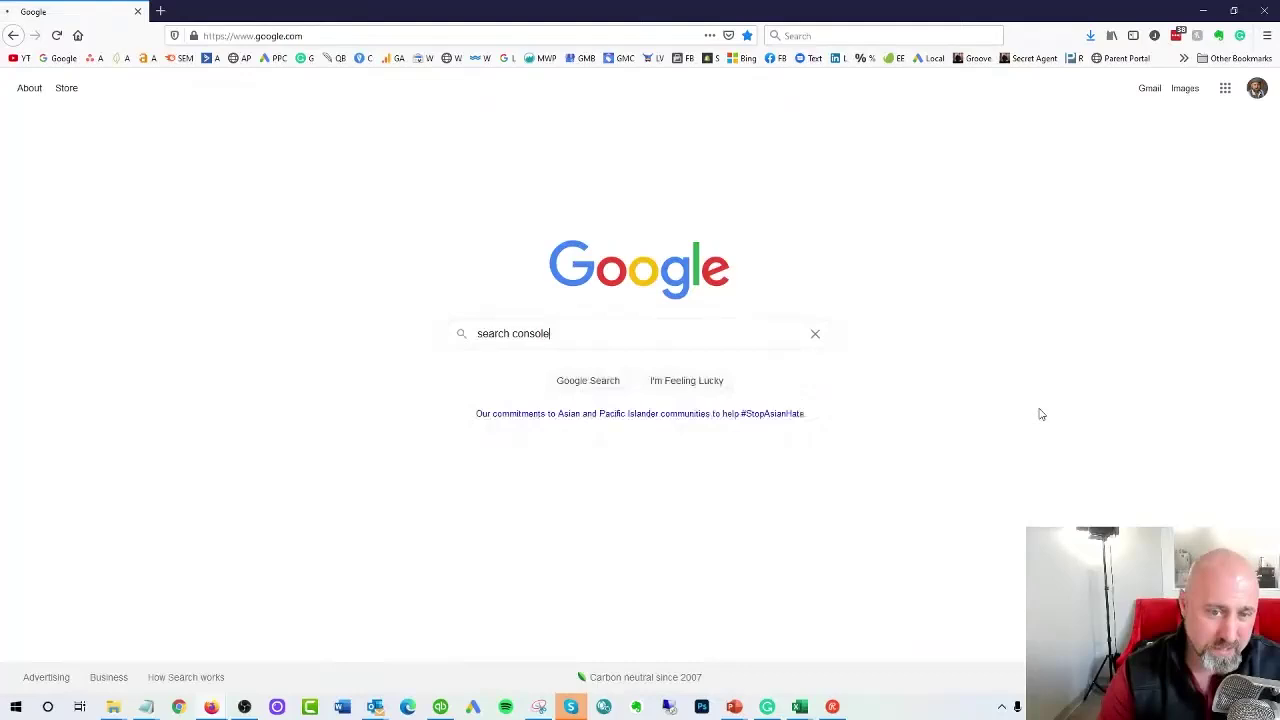
key("Return")
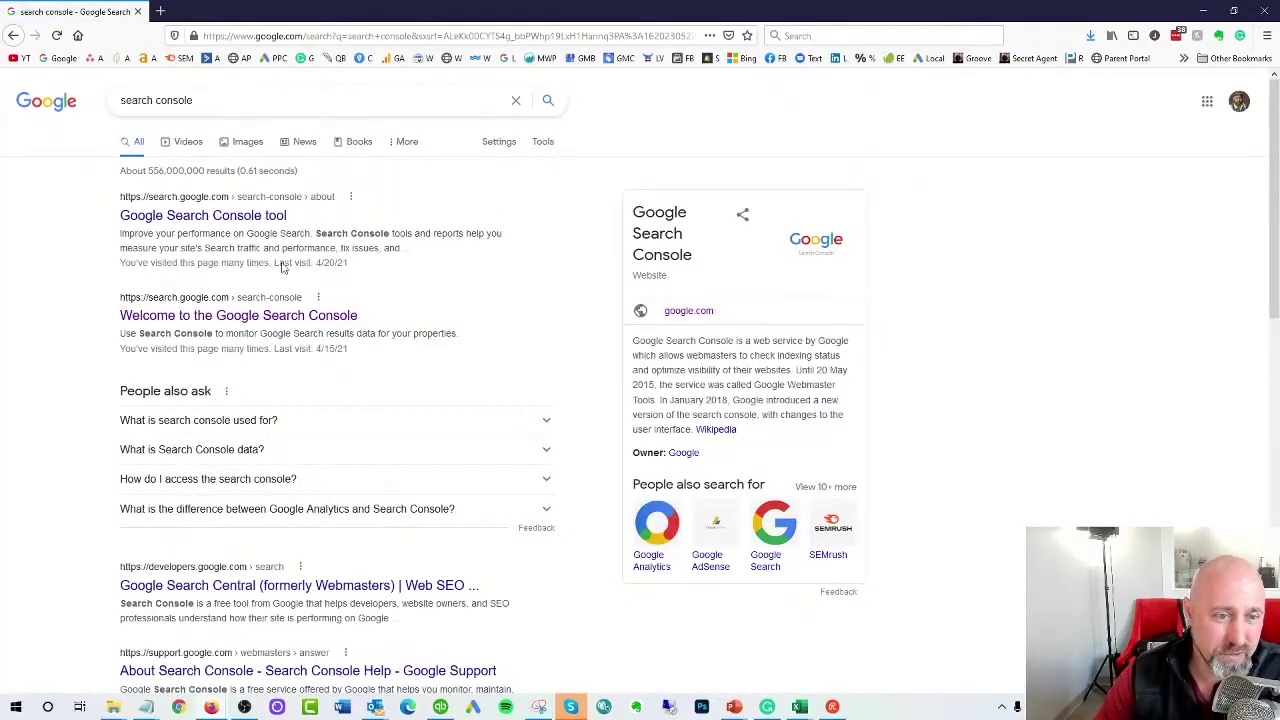
left_click(272, 316)
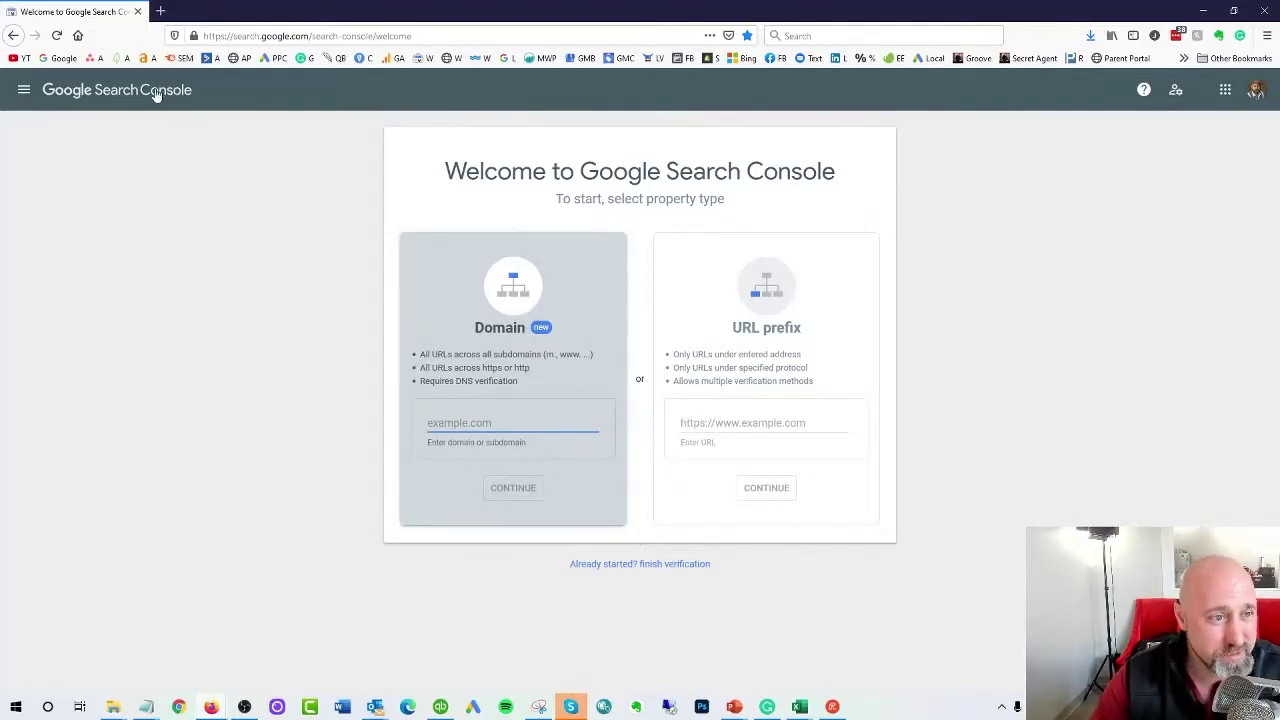
Find the property with the search text "push" and open the pushleads.com domain property.
left_click(23, 89)
left_click(40, 130)
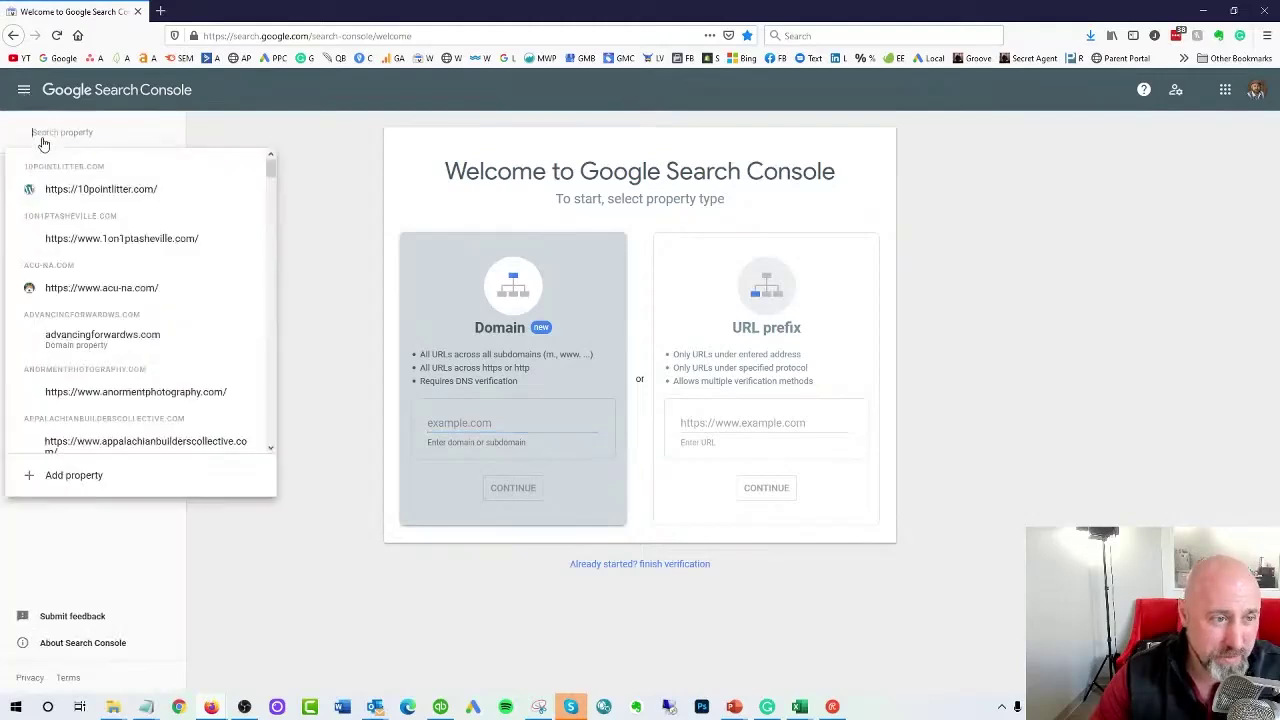
type("push")
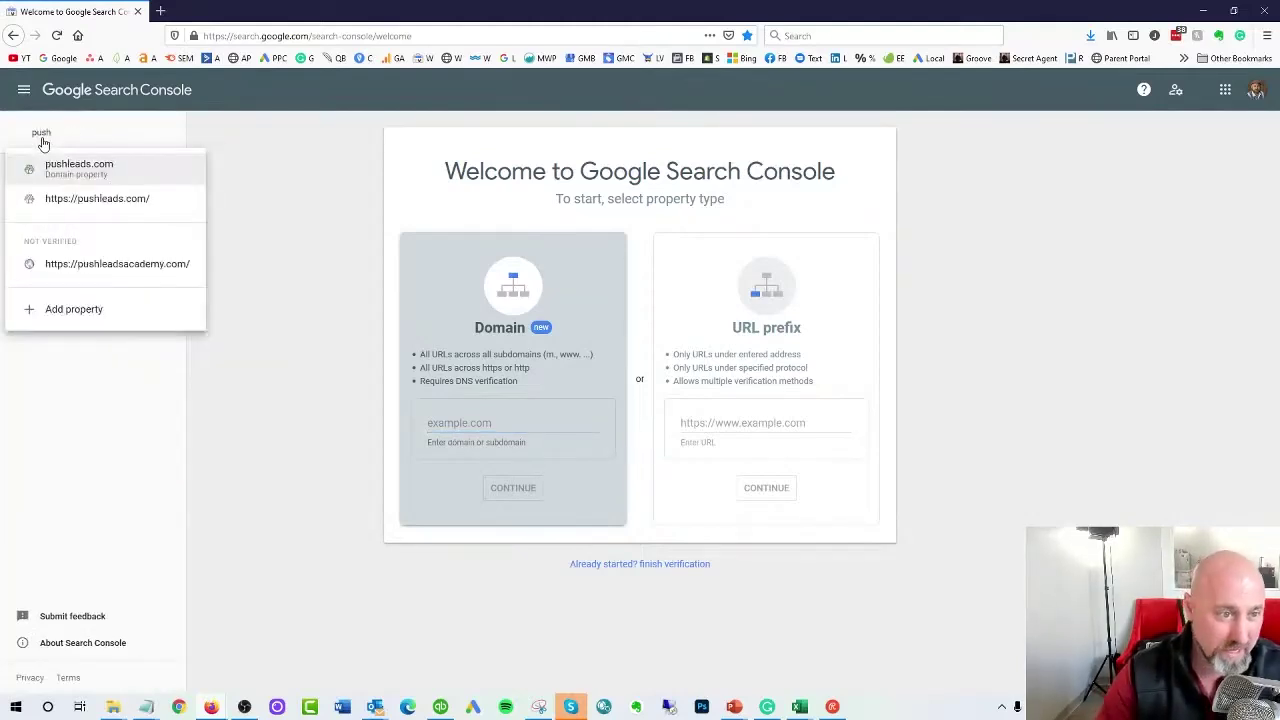
left_click(60, 167)
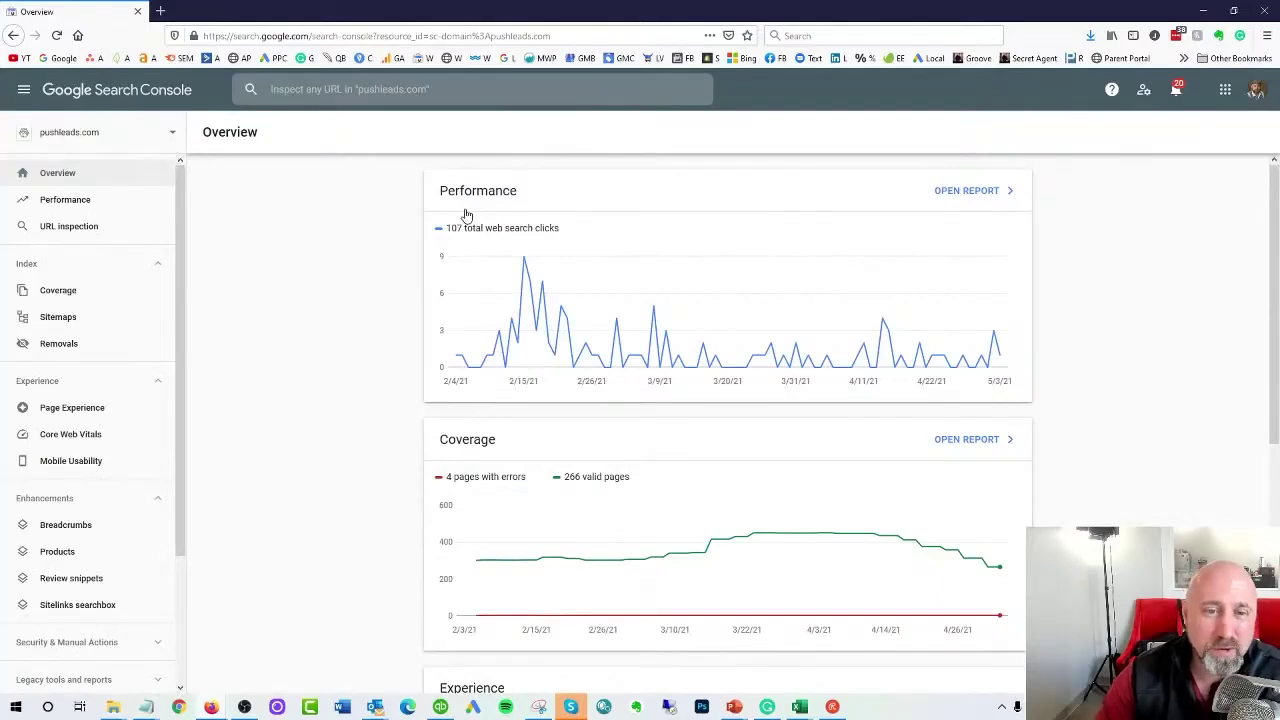
Return to the slide show and reveal the next items in the numbered list, starting with "Open up your Property".
left_click(1206, 7)
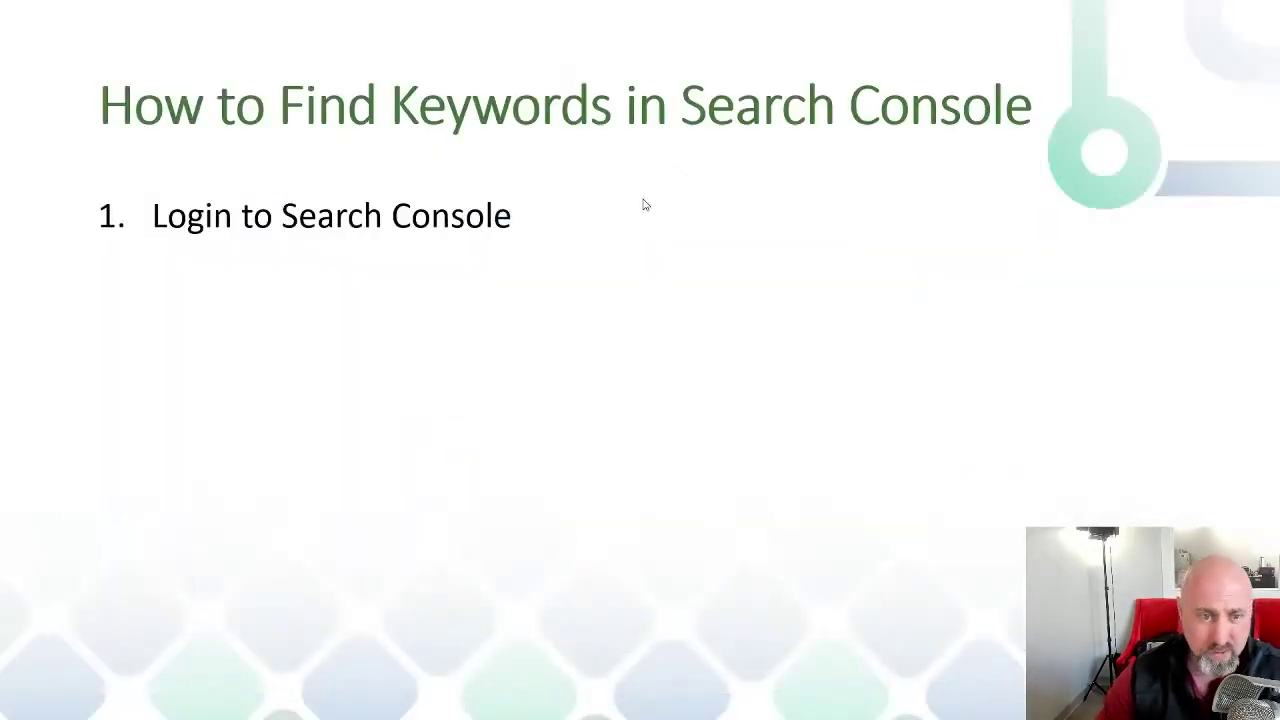
left_click(643, 218)
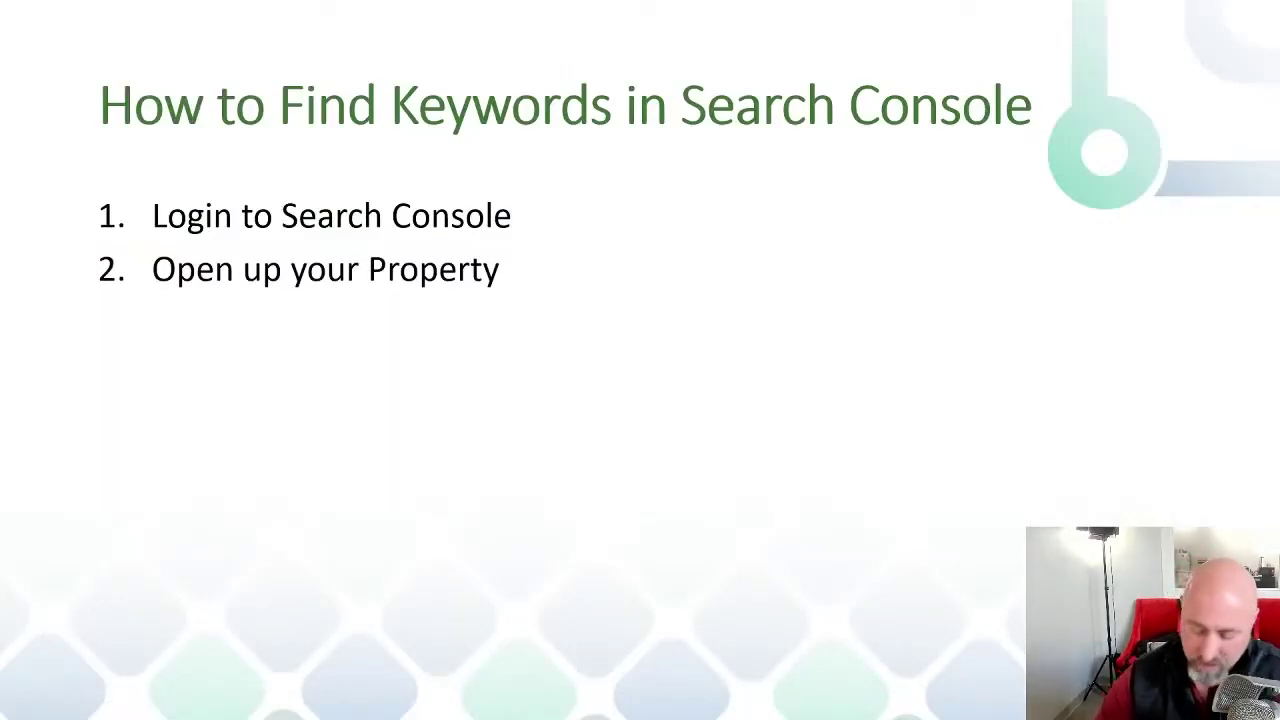
key("Right")
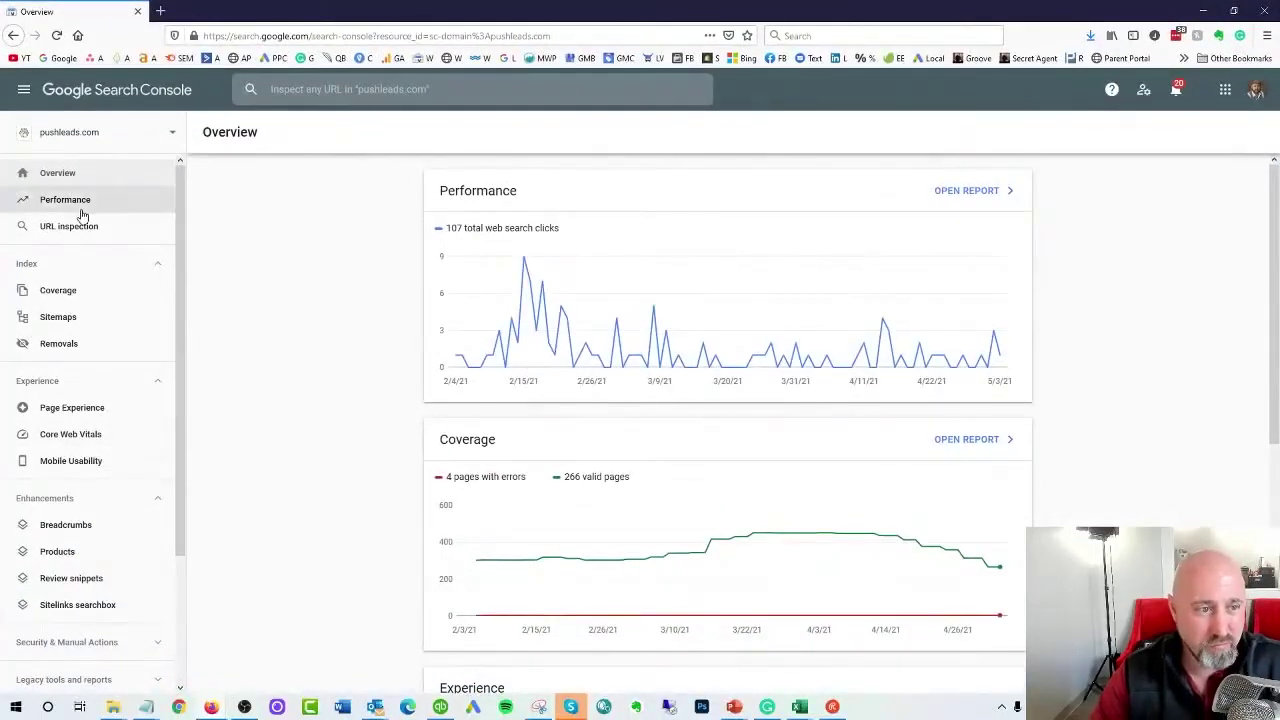
Open the Performance report for pushleads.com and set its date range to compare the last 28 days to the previous period.
left_click(80, 208)
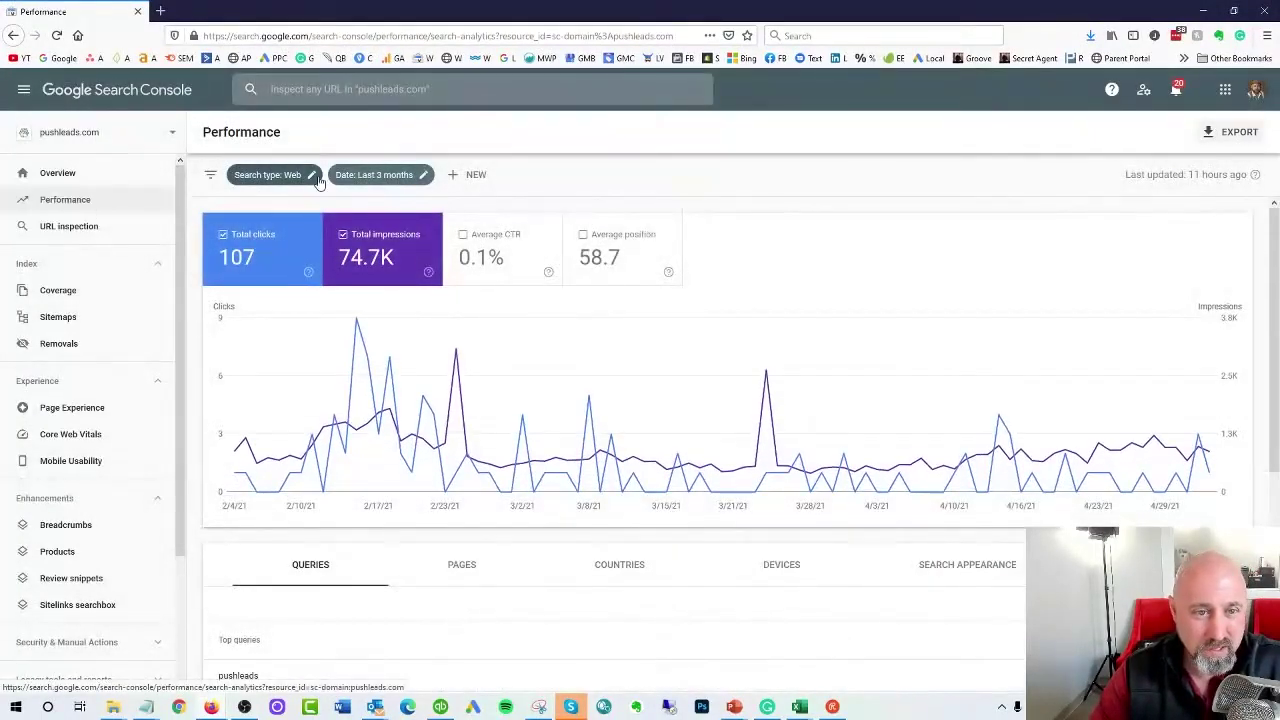
left_click(383, 176)
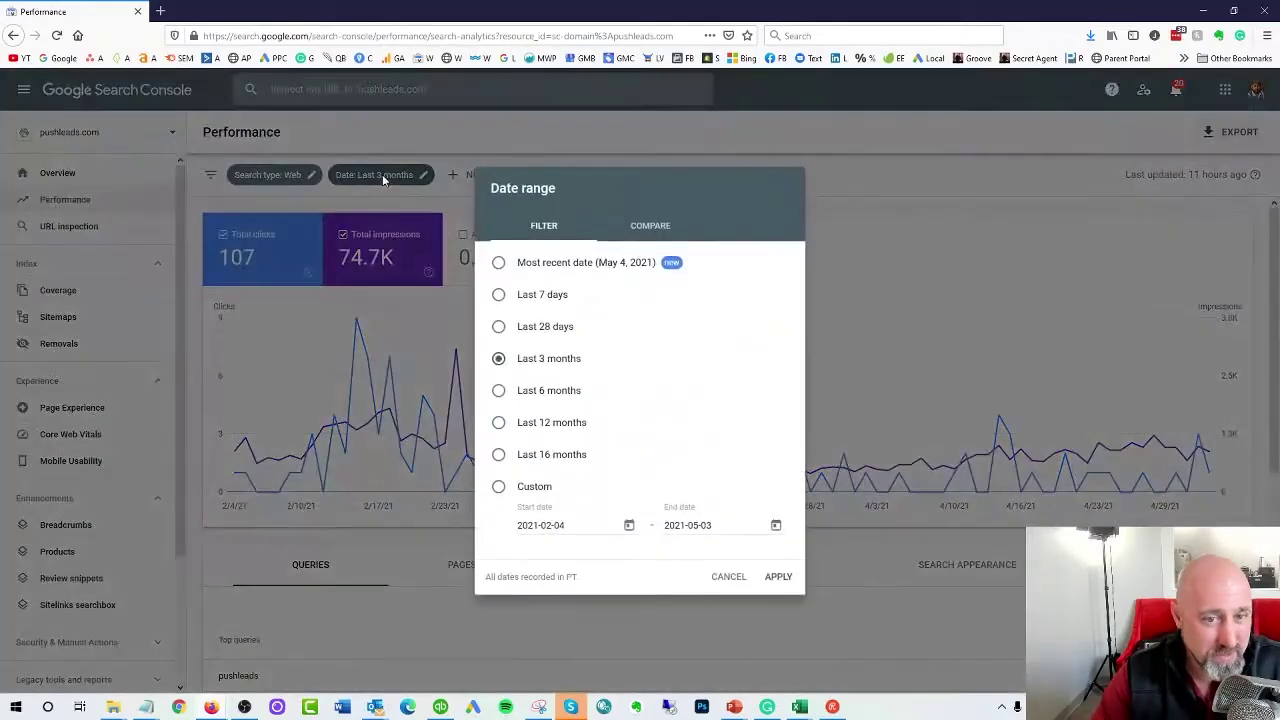
left_click(641, 232)
left_click(572, 261)
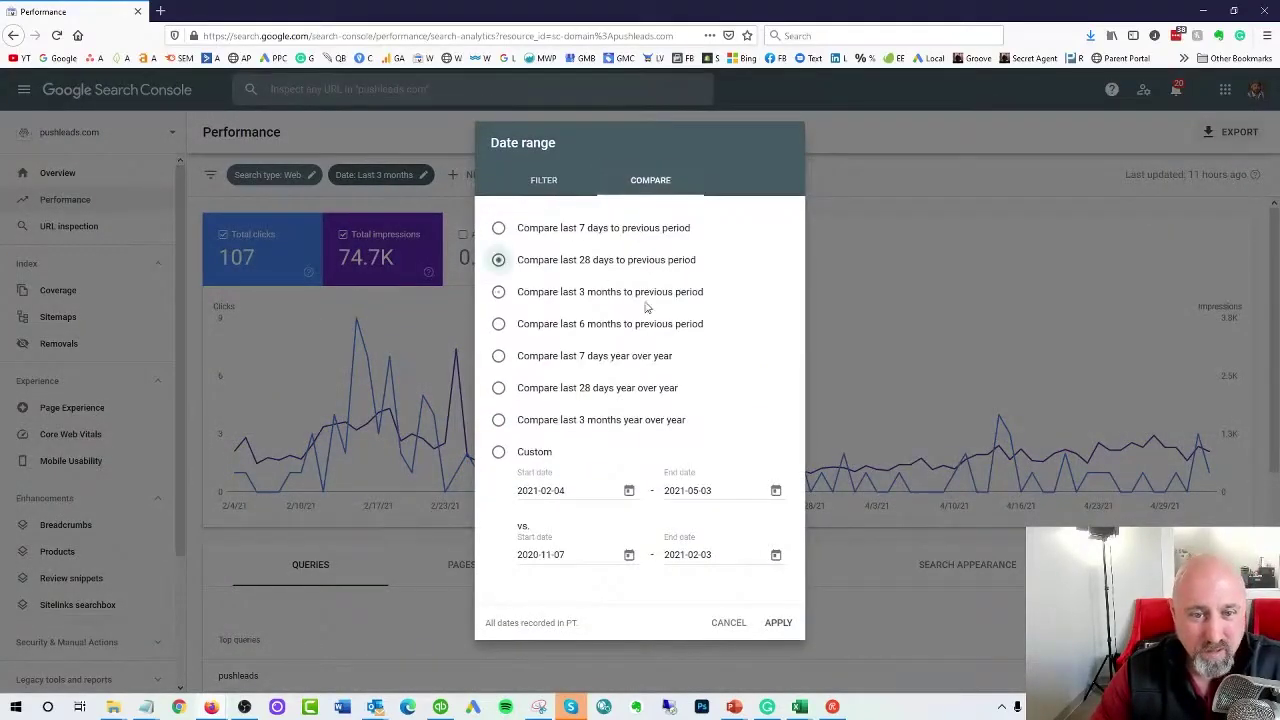
left_click(779, 622)
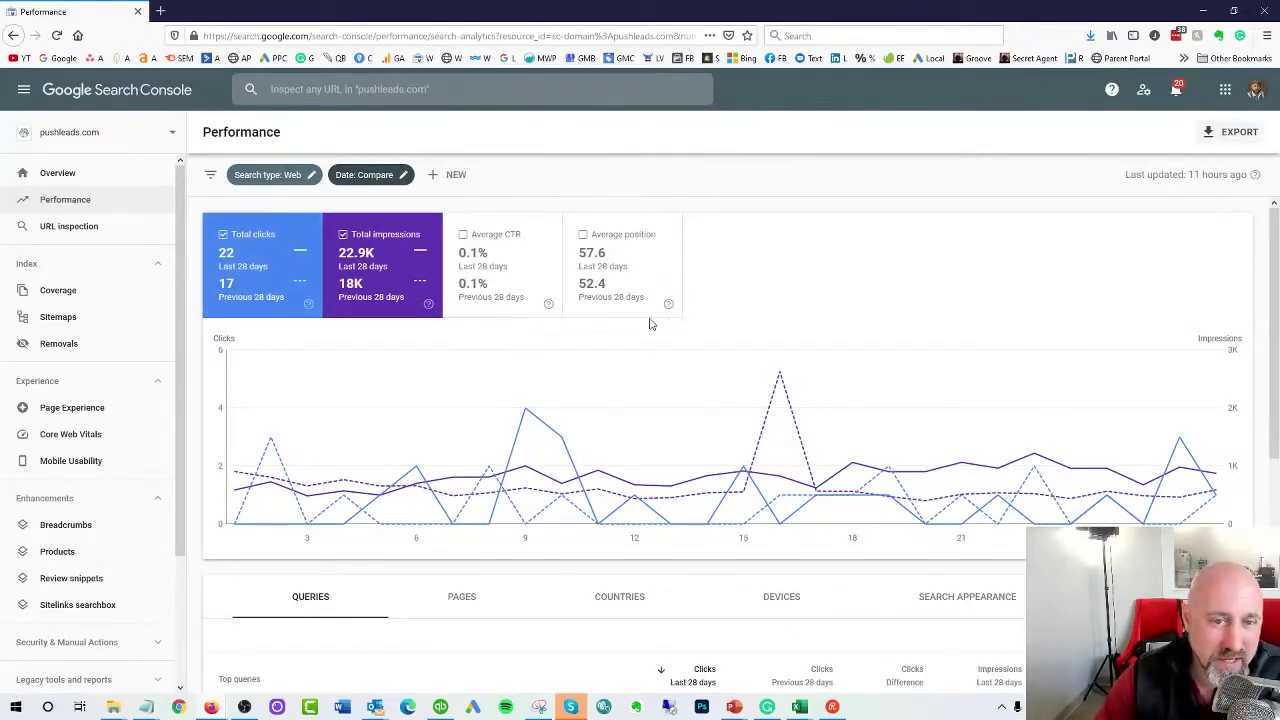
Review the top queries in the comparison, export the report as an Excel file and open it in Excel.
scroll(655, 360, "down", 3)
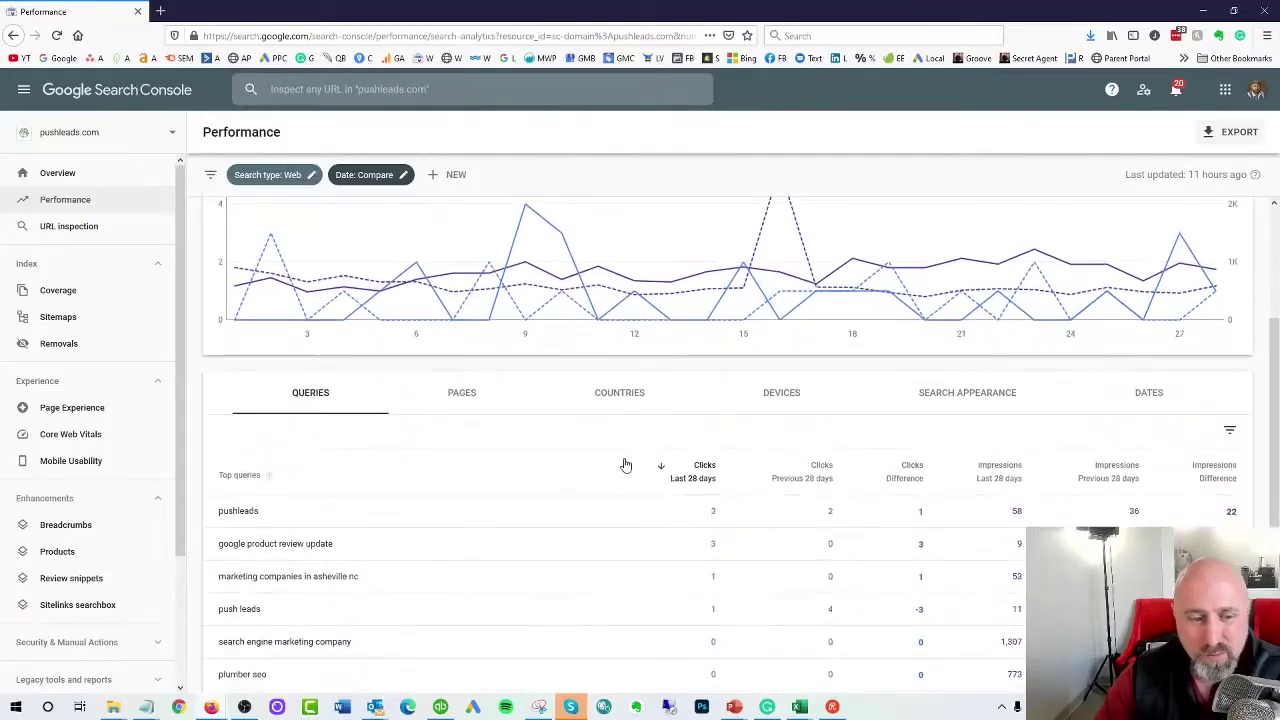
scroll(400, 549, "down", 1)
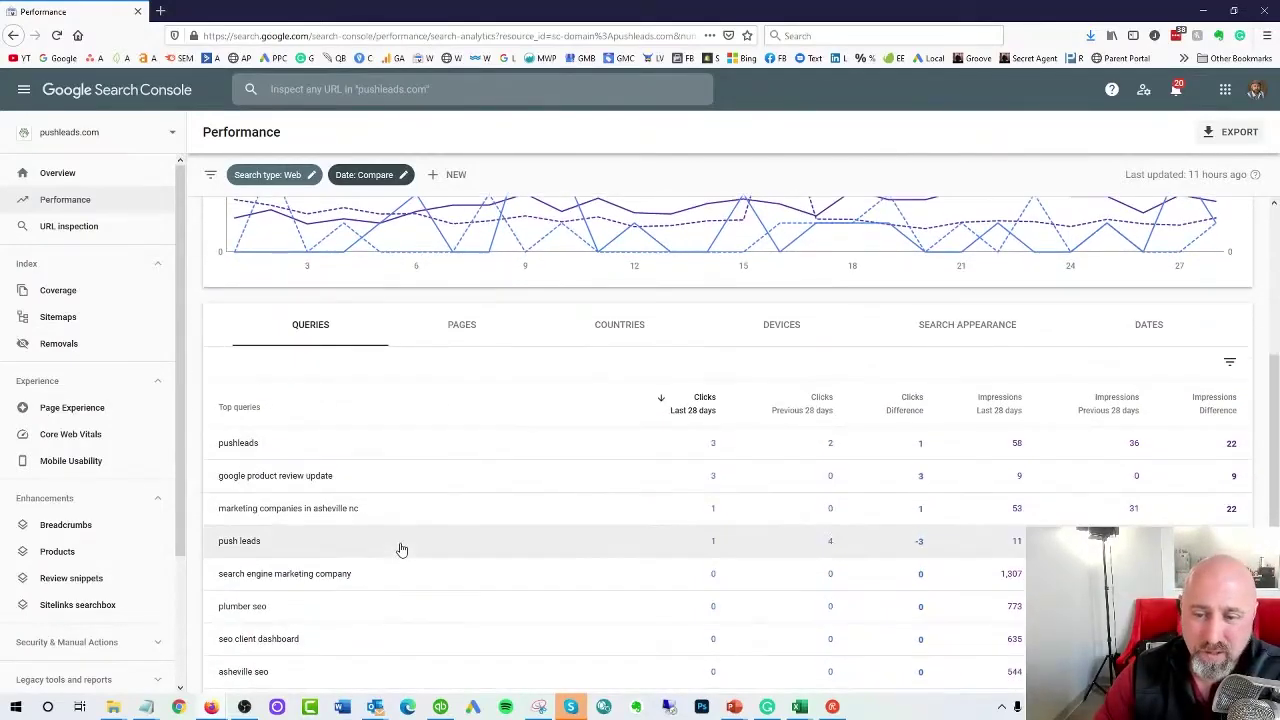
scroll(402, 545, "up", 4)
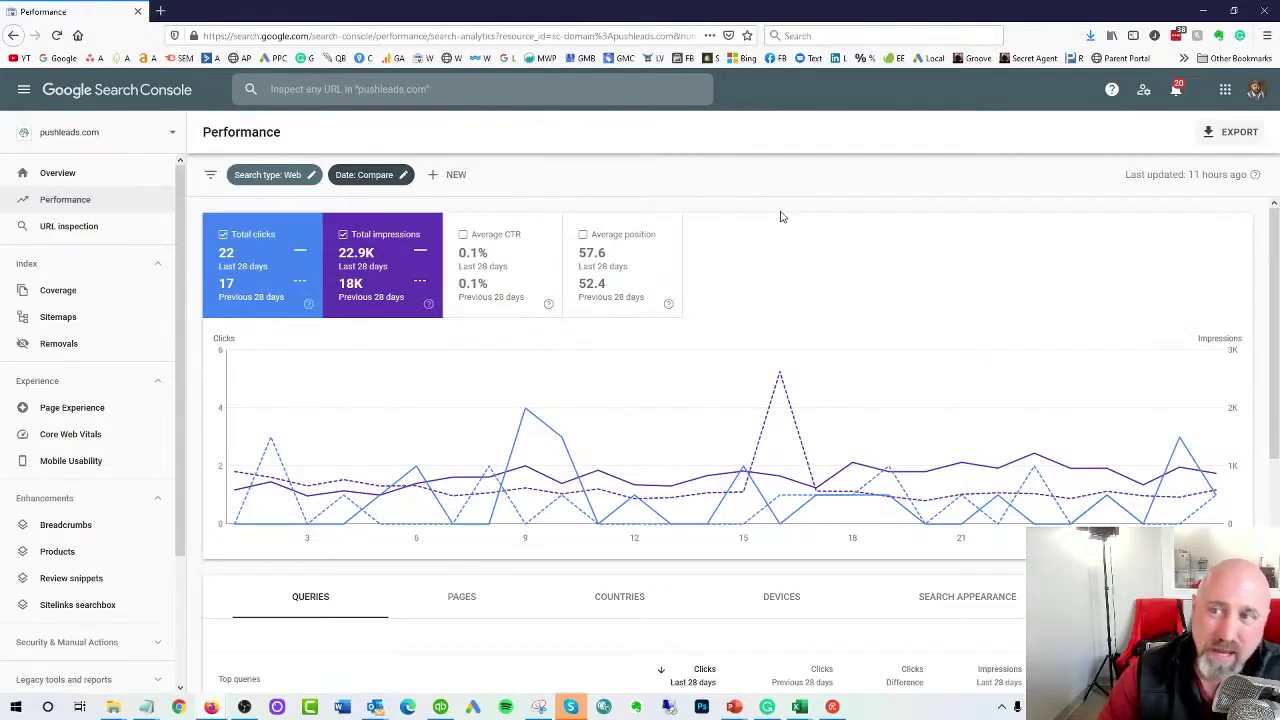
left_click(1222, 137)
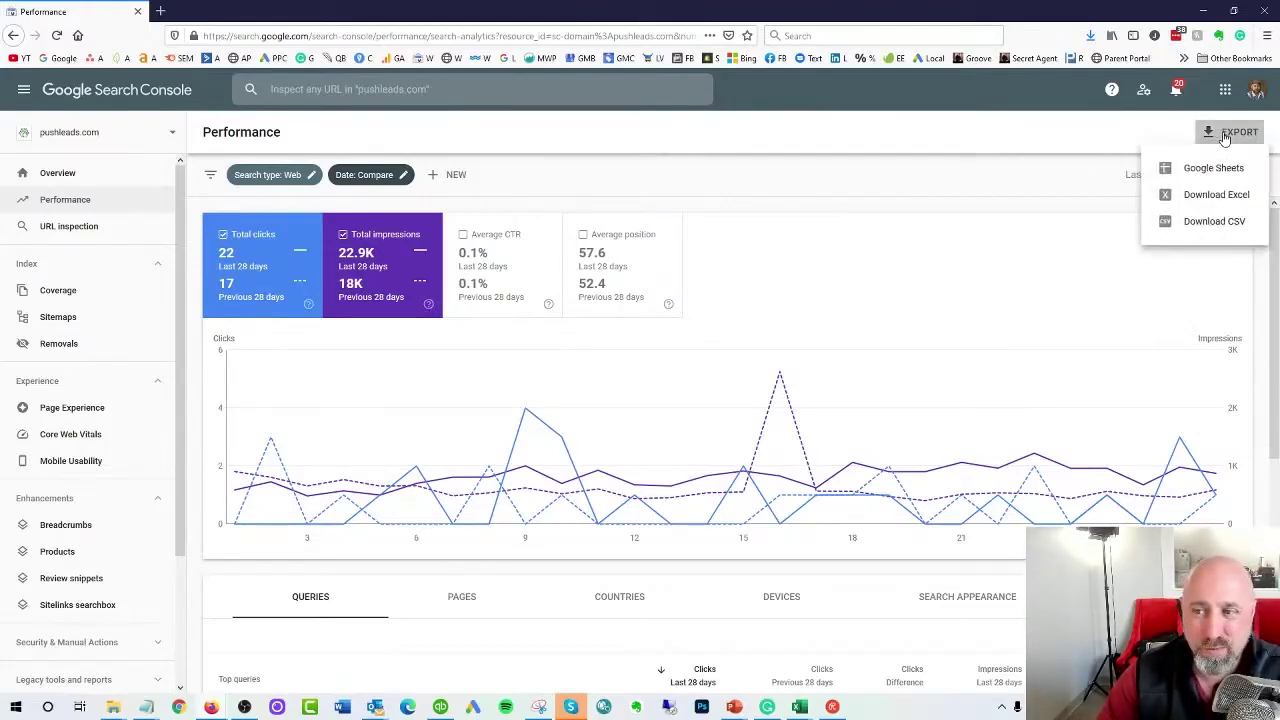
left_click(1227, 197)
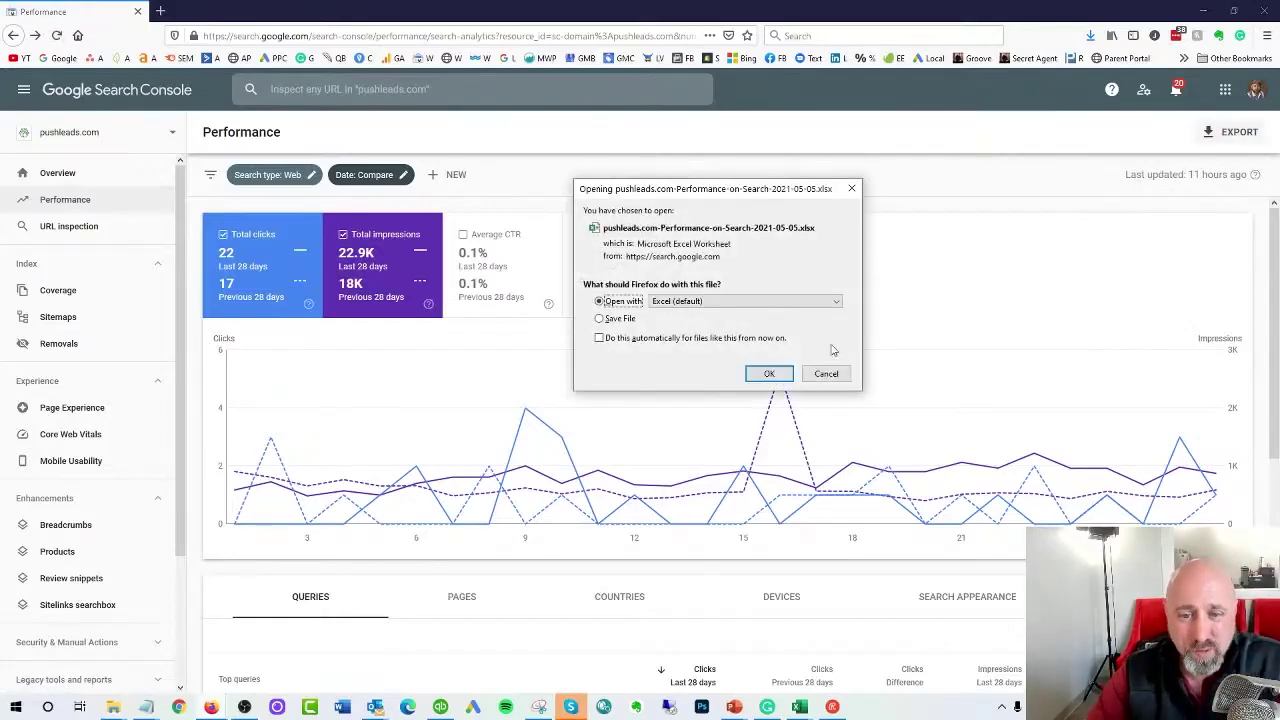
left_click(788, 373)
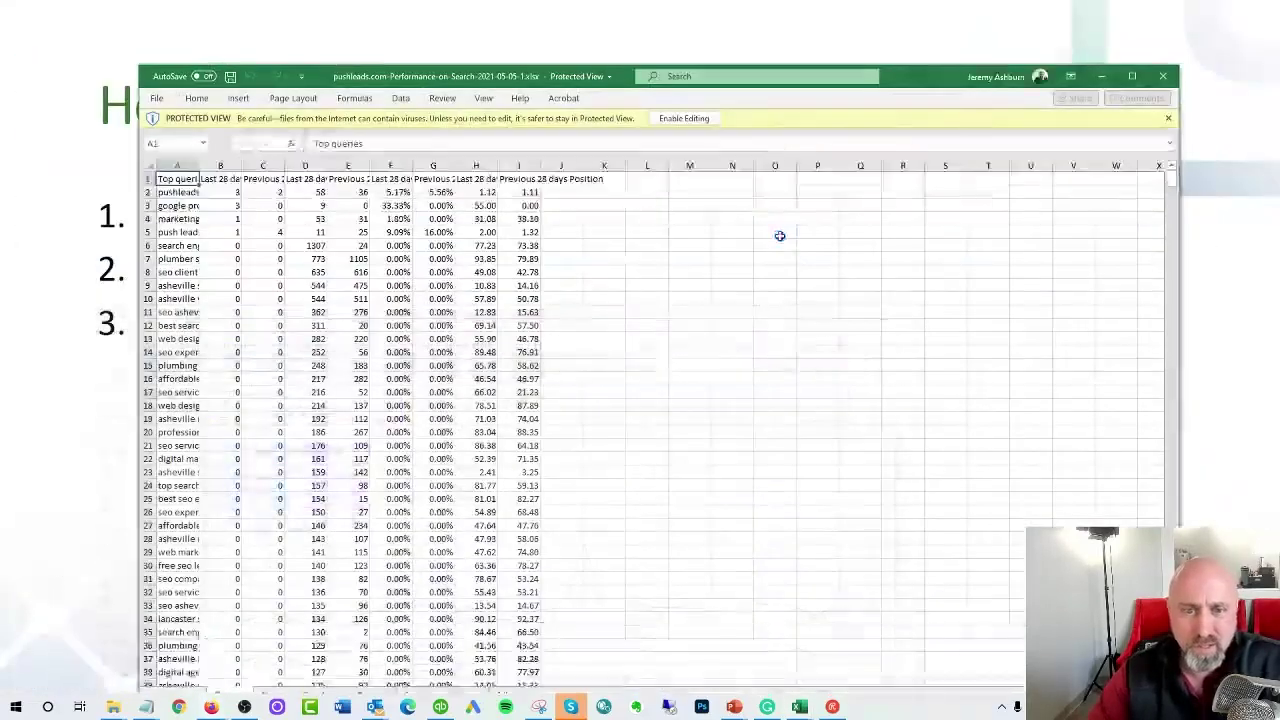
Return to the slide show and reveal the "Export Spreadsheet" item in the numbered list.
left_click(443, 30)
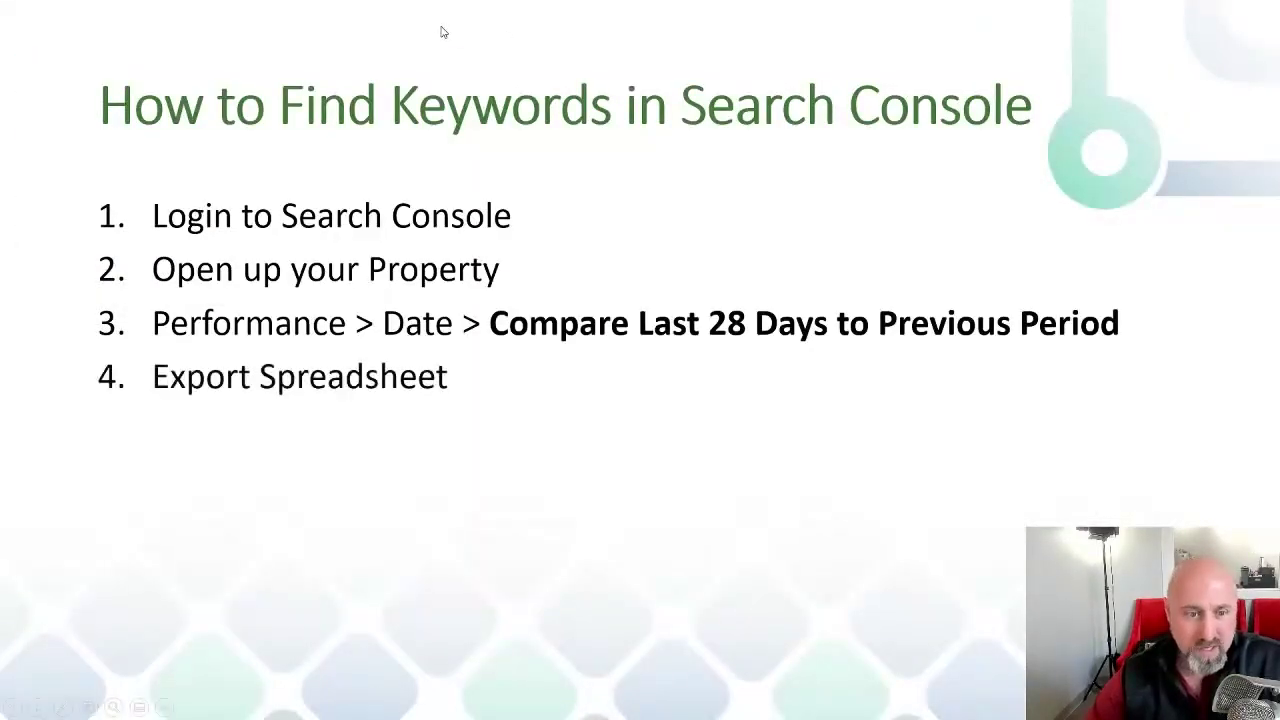
left_click(443, 30)
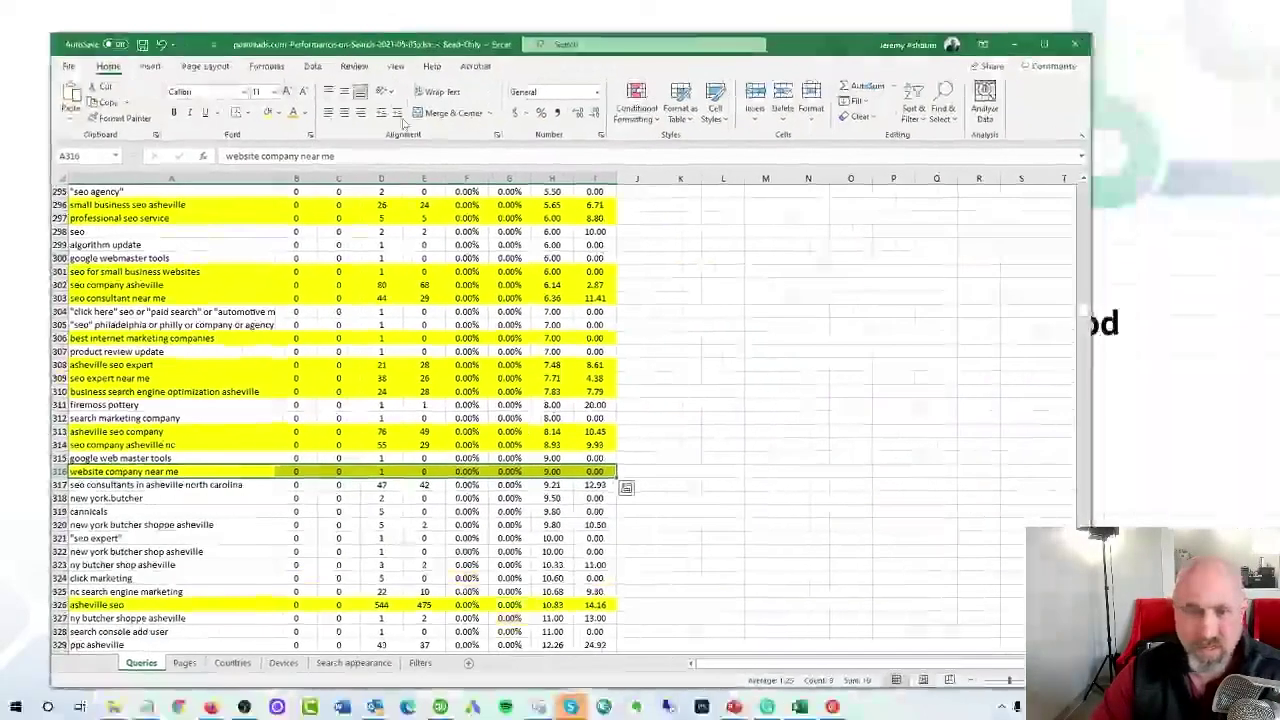
In the Excel Queries sheet, sort the queries by Last 28 days Clicks from largest to smallest and examine the rows with clicks.
scroll(600, 300, "up", 14)
scroll(600, 300, "up", 12)
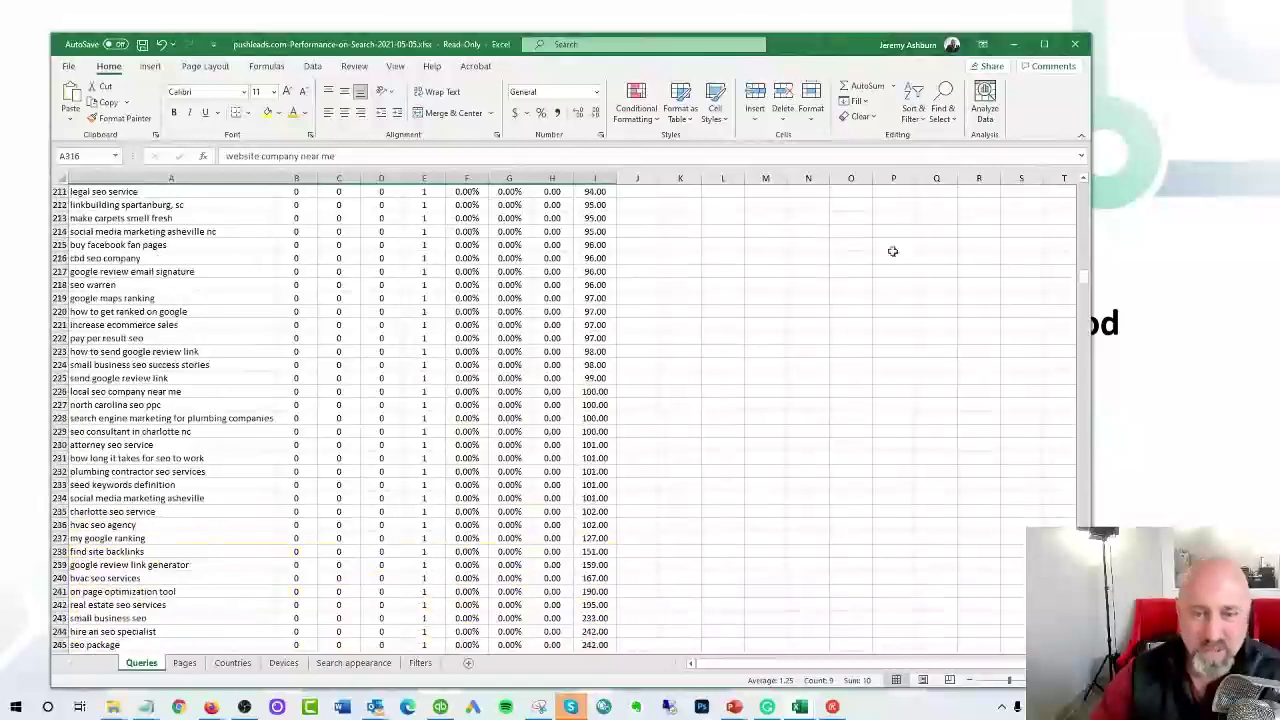
left_click_drag(1083, 290, 1080, 172)
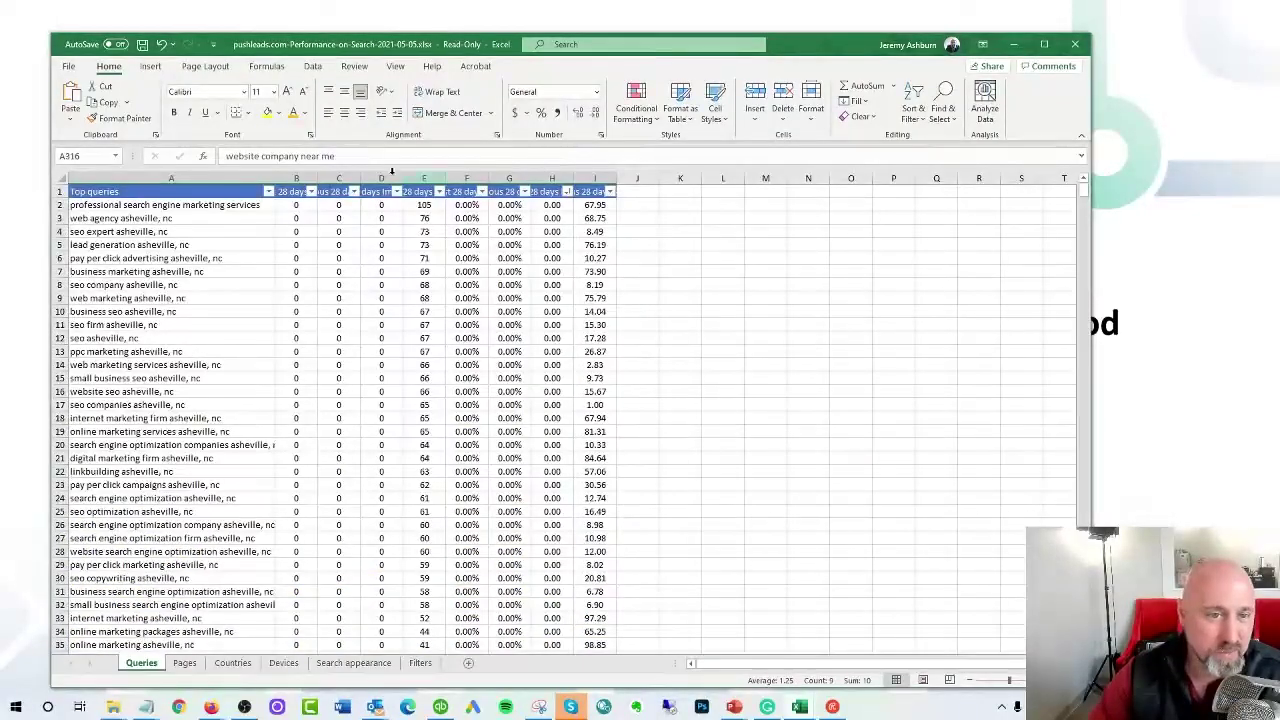
left_click(292, 192)
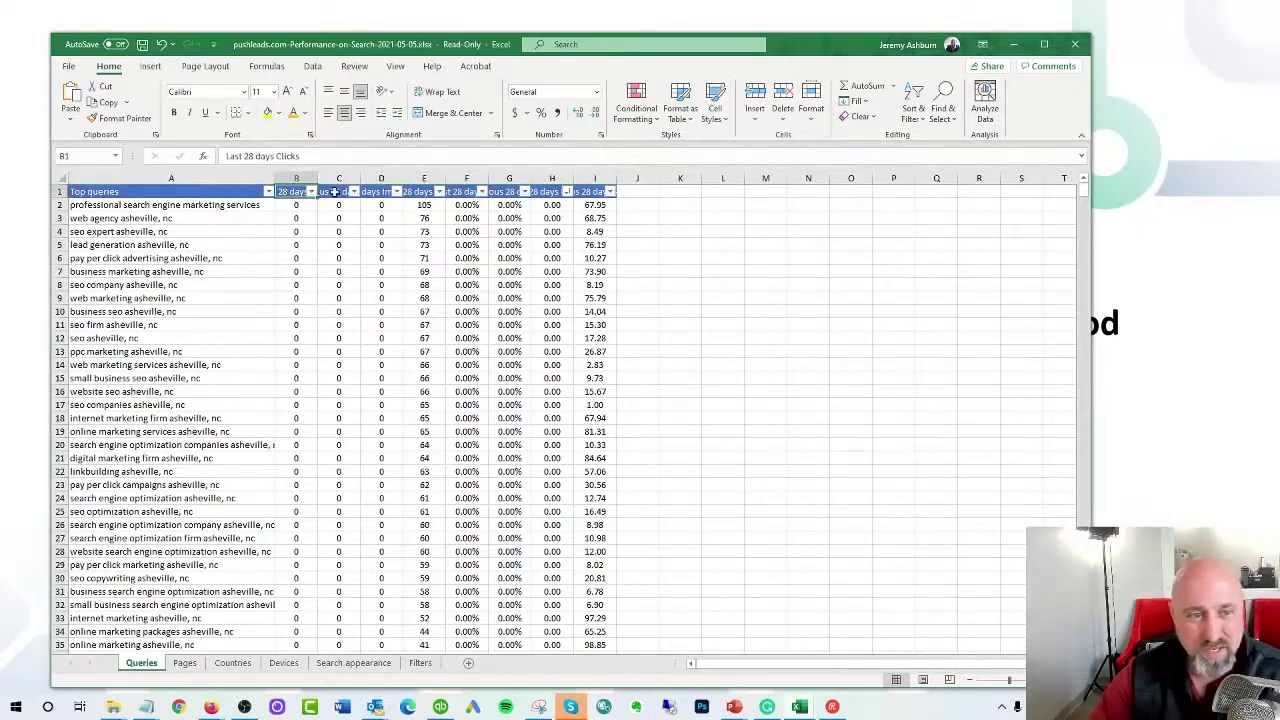
left_click(334, 192)
left_click(311, 191)
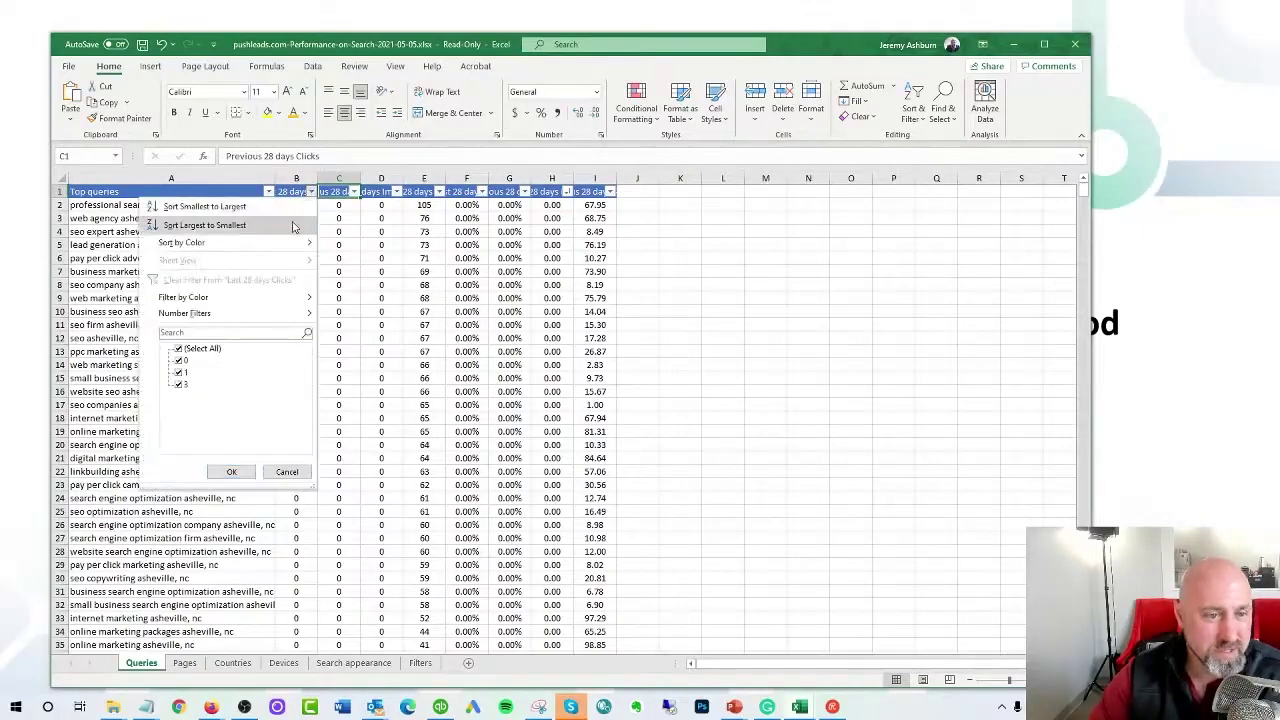
left_click(292, 221)
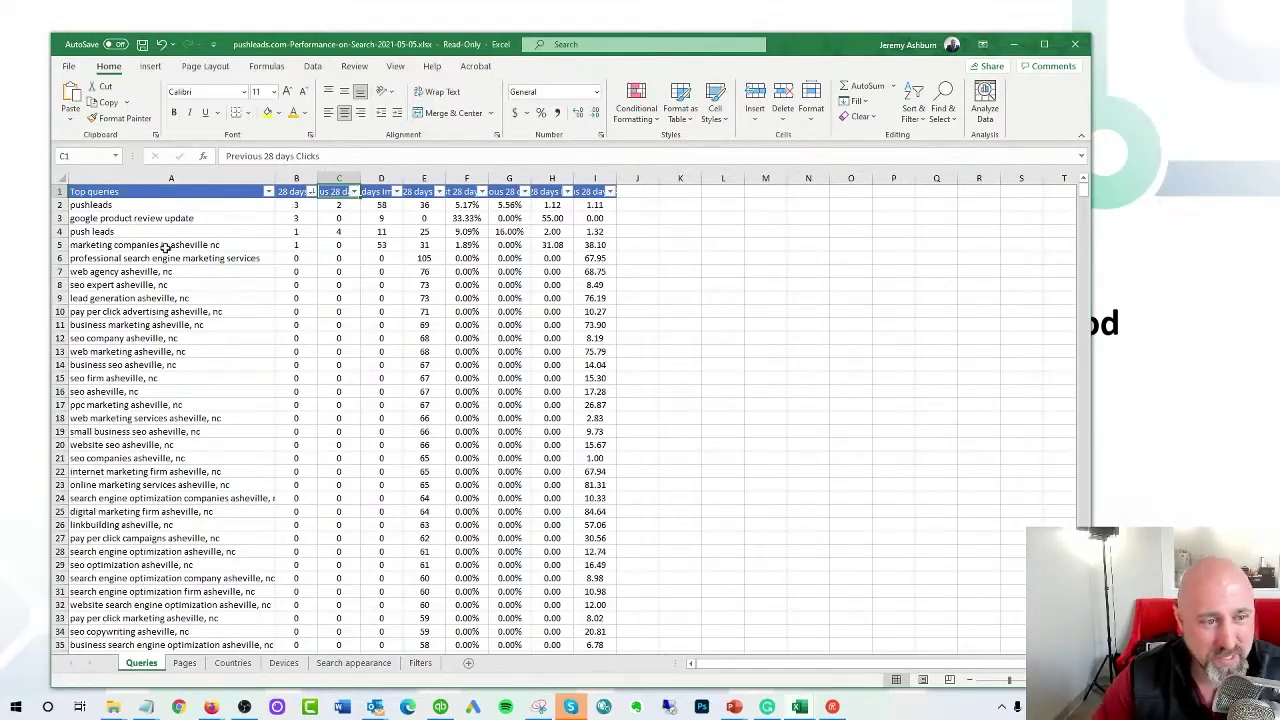
left_click_drag(170, 245, 576, 238)
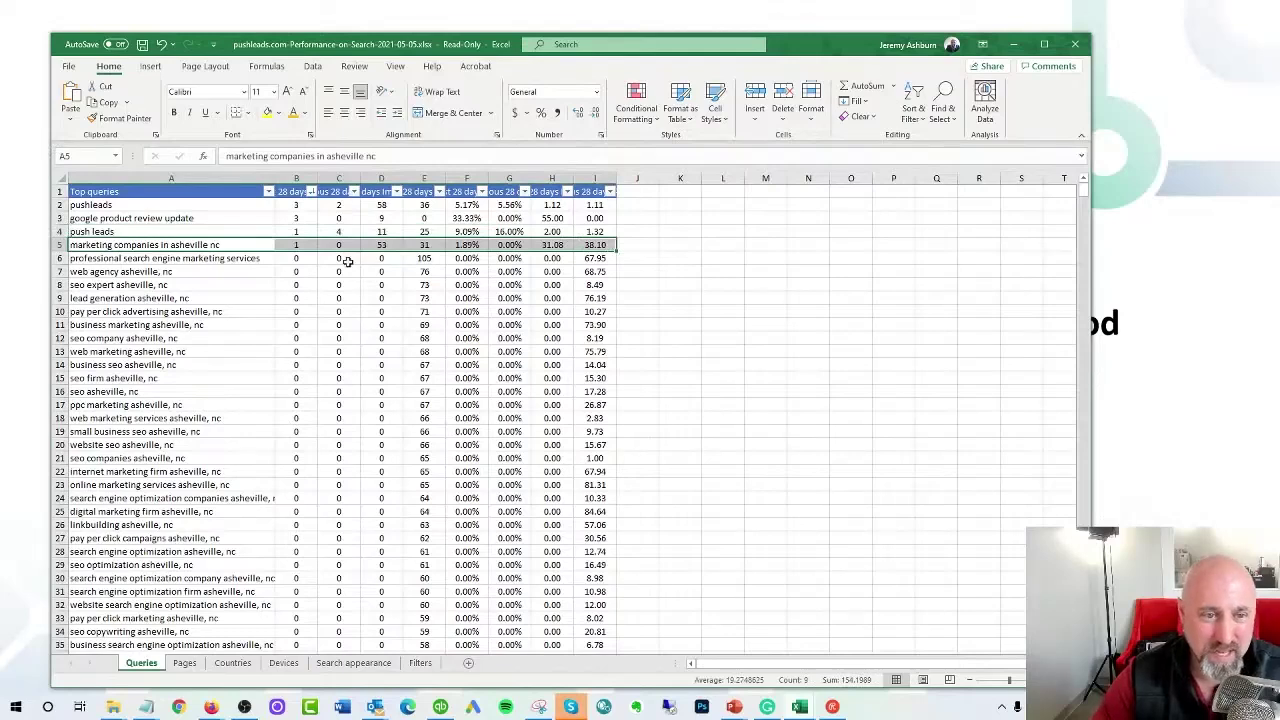
left_click_drag(297, 205, 303, 243)
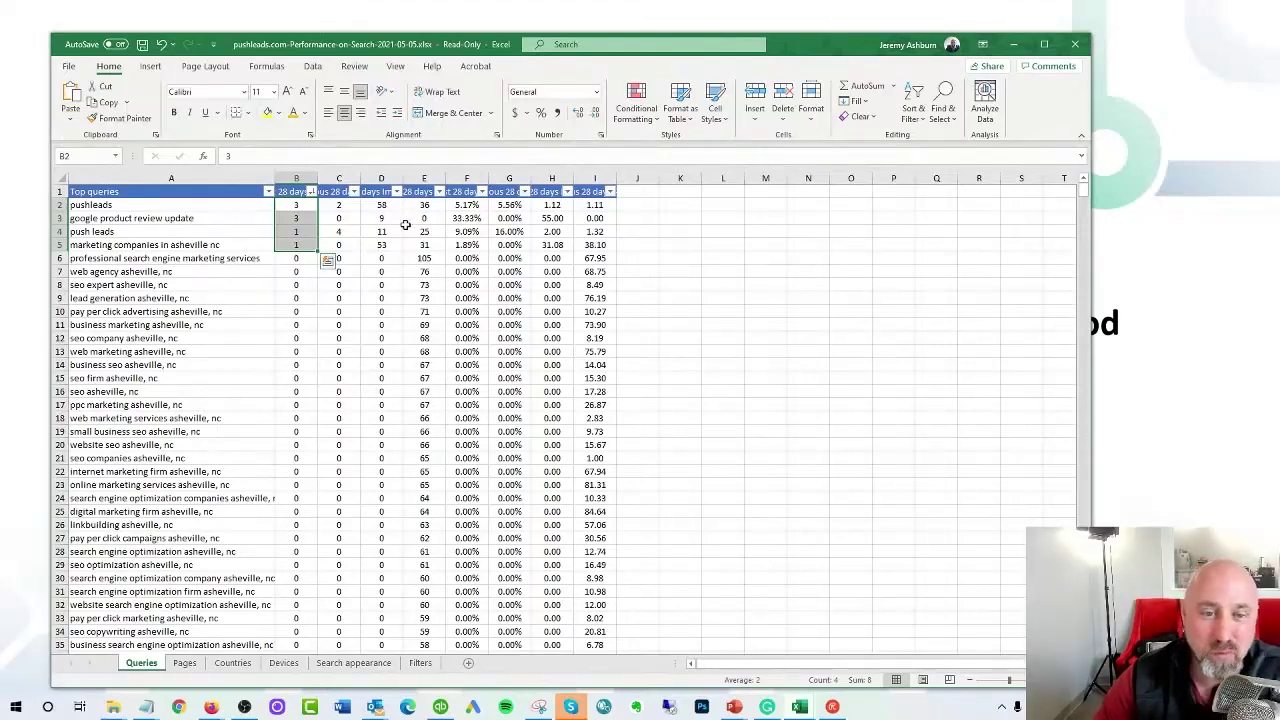
Sort the queries by Last 28 days Position from smallest to largest and look down the sorted list.
left_click(545, 191)
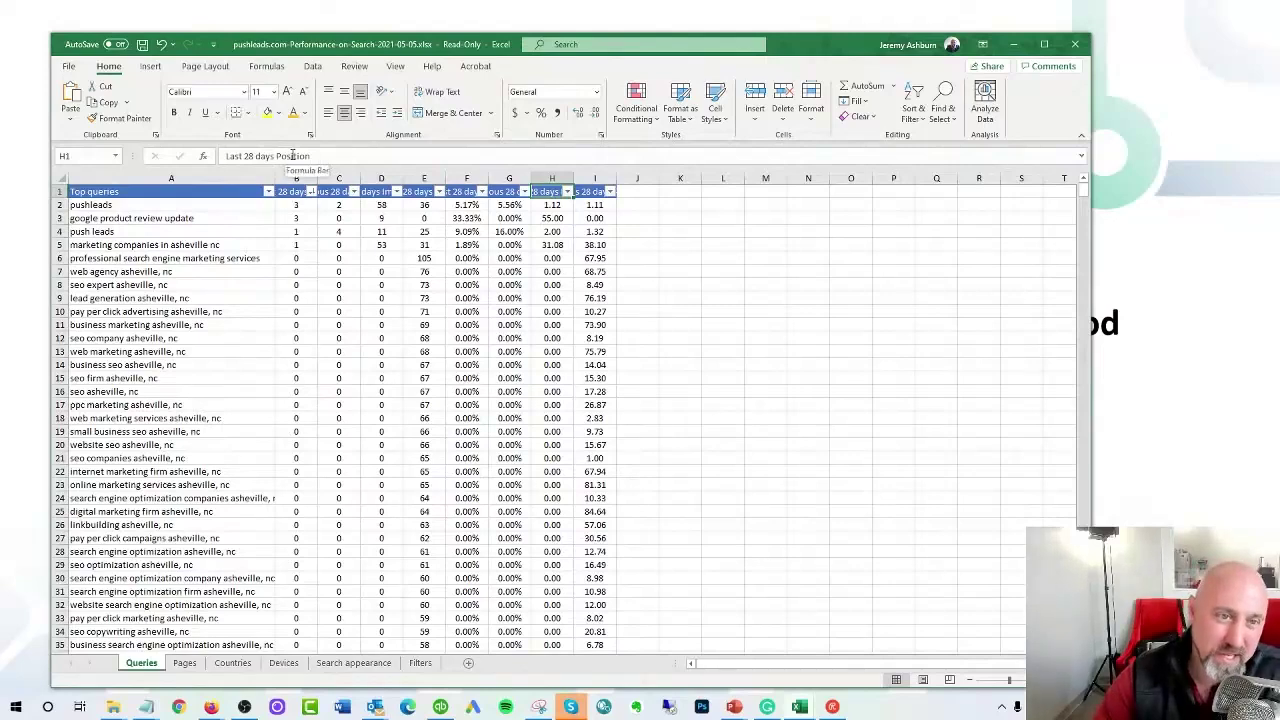
left_click(567, 192)
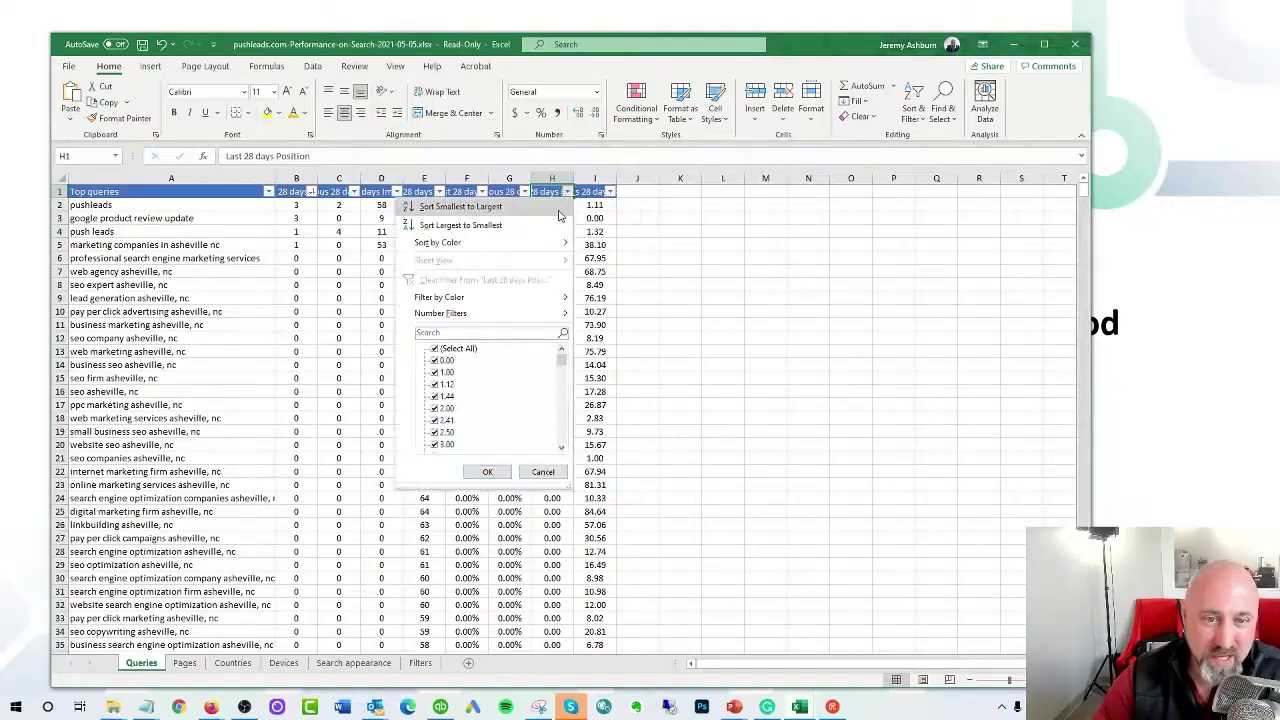
left_click(420, 207)
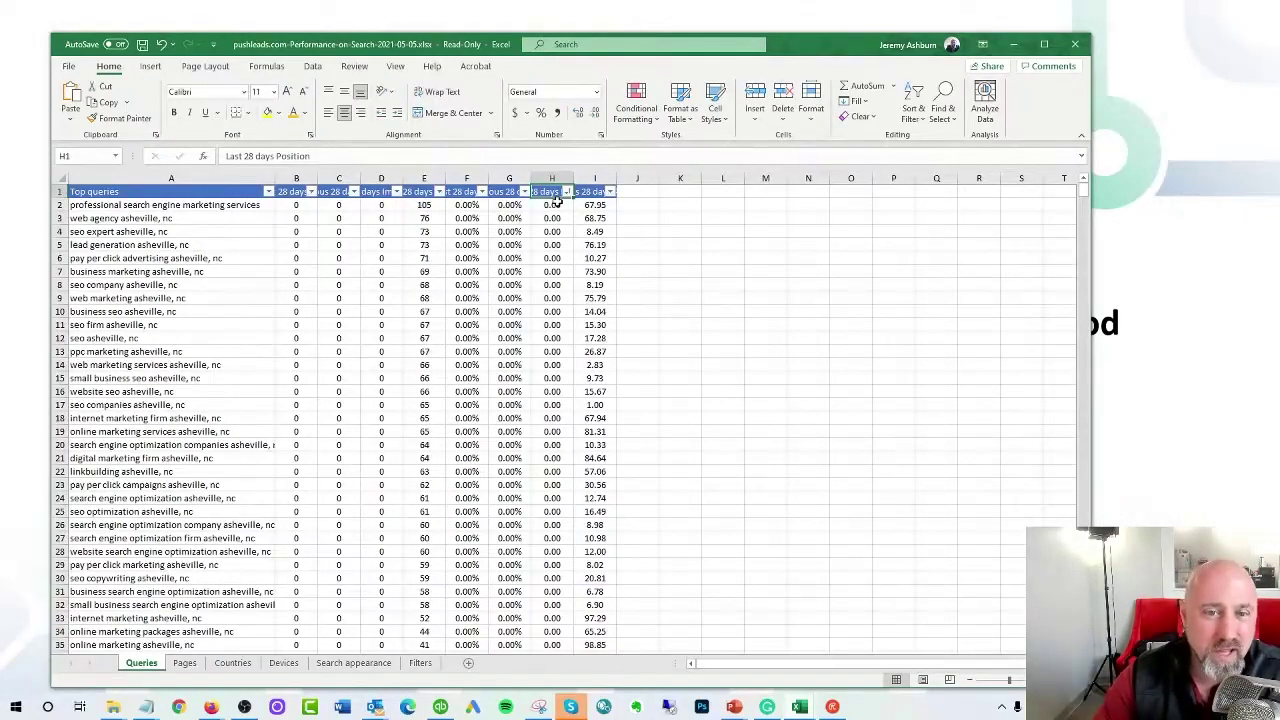
scroll(563, 456, "down", 18)
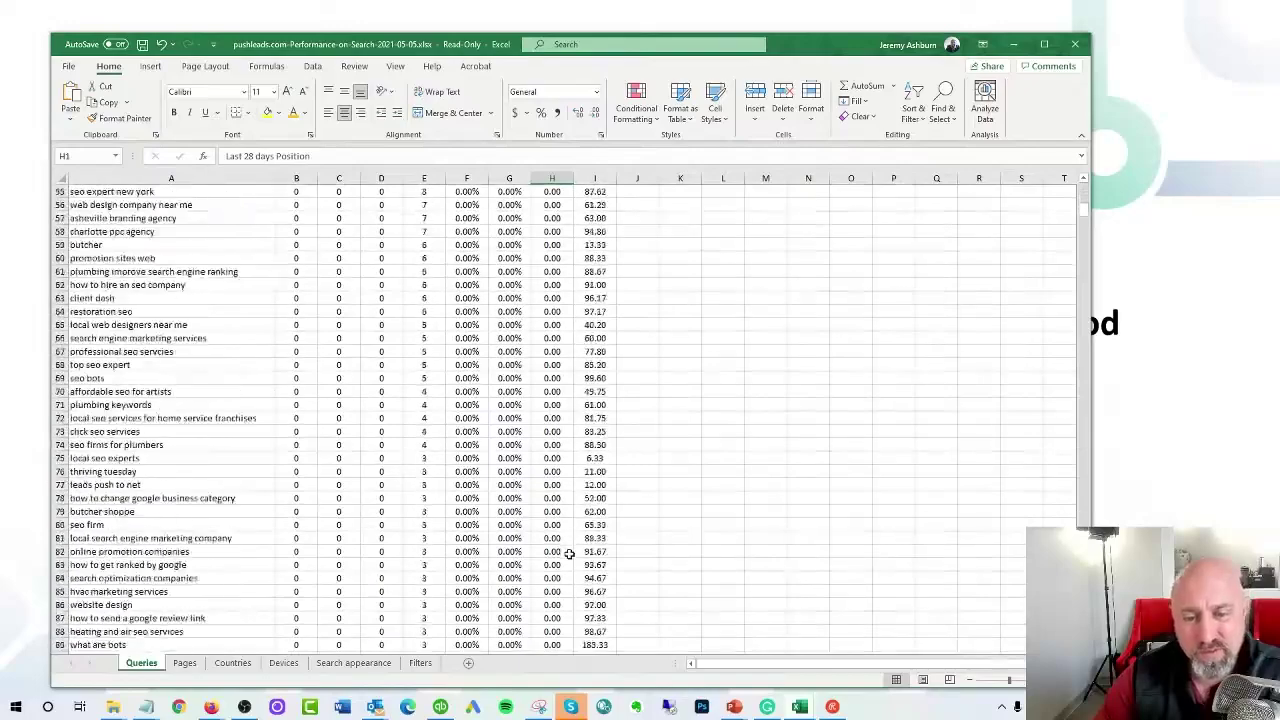
Highlight the "asheville seo service" and "best digital marketing agency" rows, which rank at position 1.00, in yellow across columns A to I.
scroll(568, 554, "down", 20)
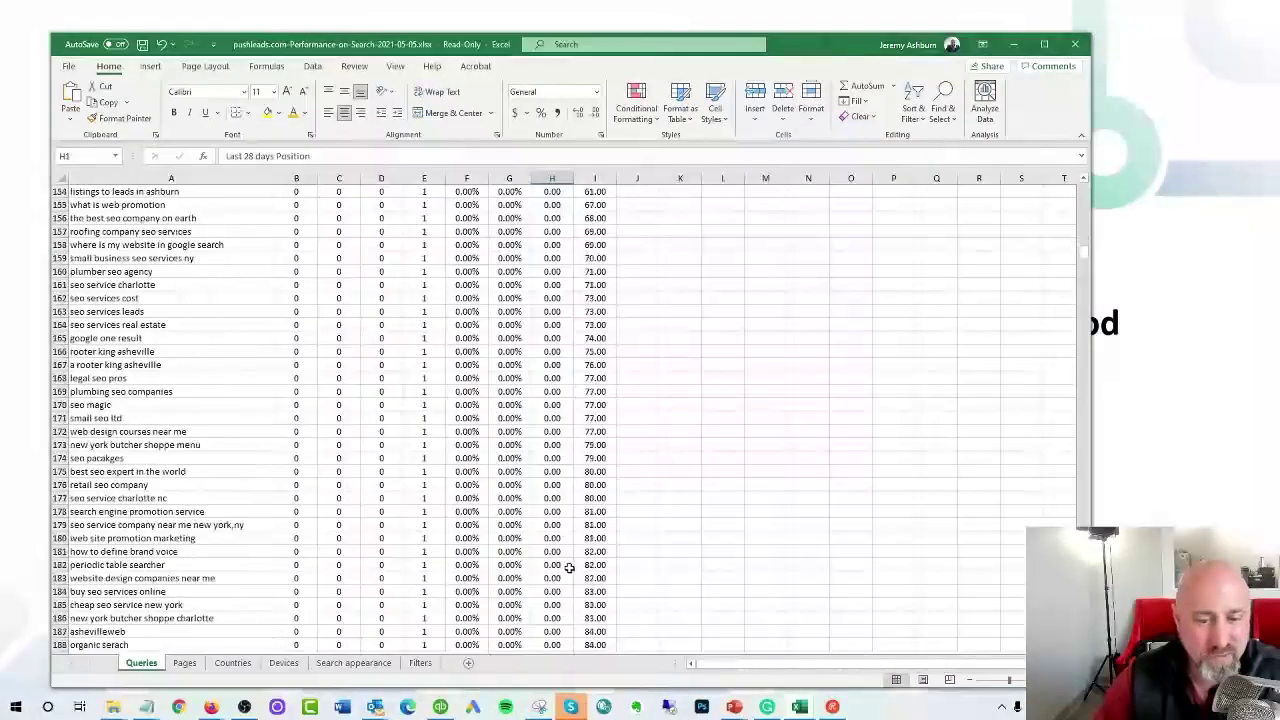
scroll(568, 568, "down", 20)
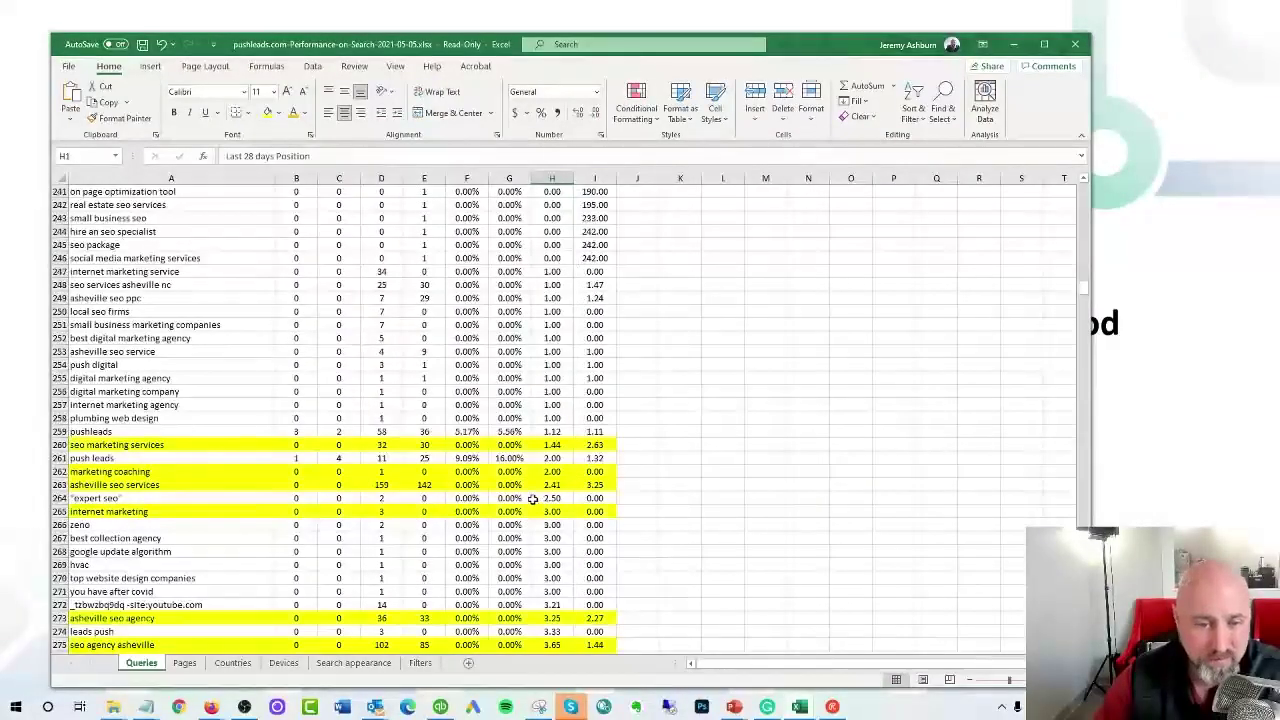
scroll(460, 436, "down", 2)
scroll(375, 391, "up", 1)
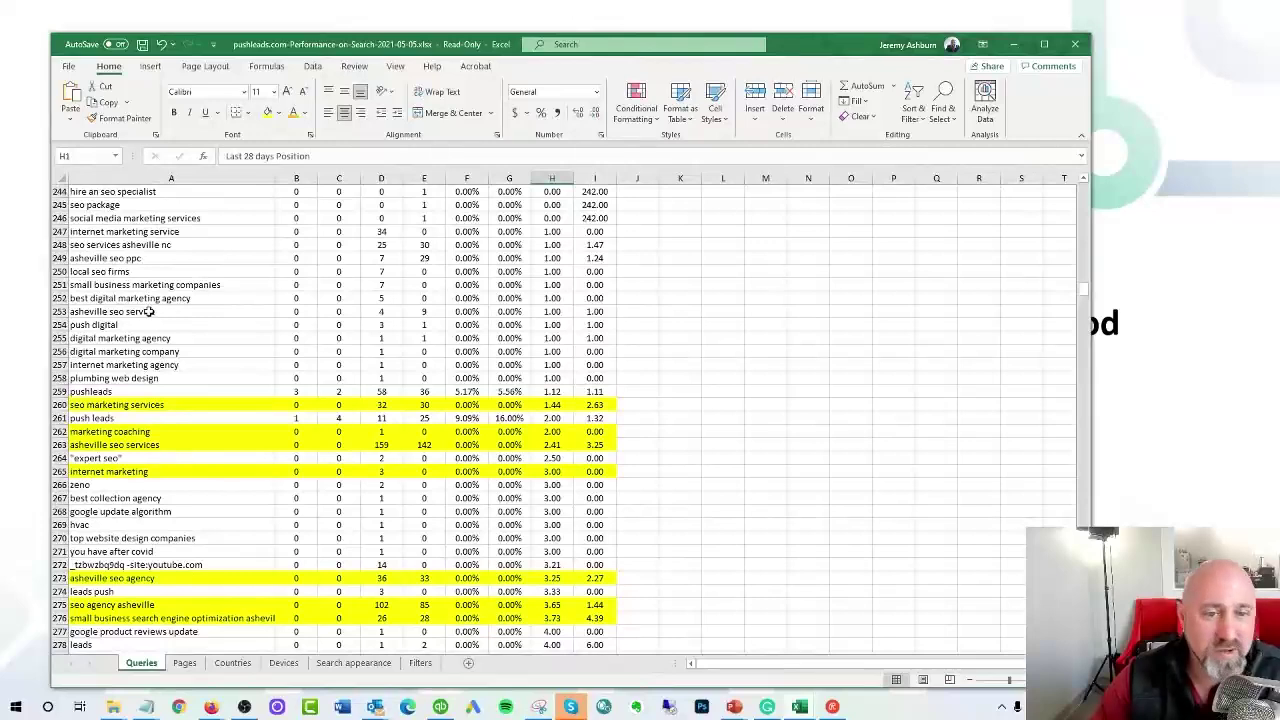
left_click_drag(135, 311, 578, 311)
left_click(268, 112)
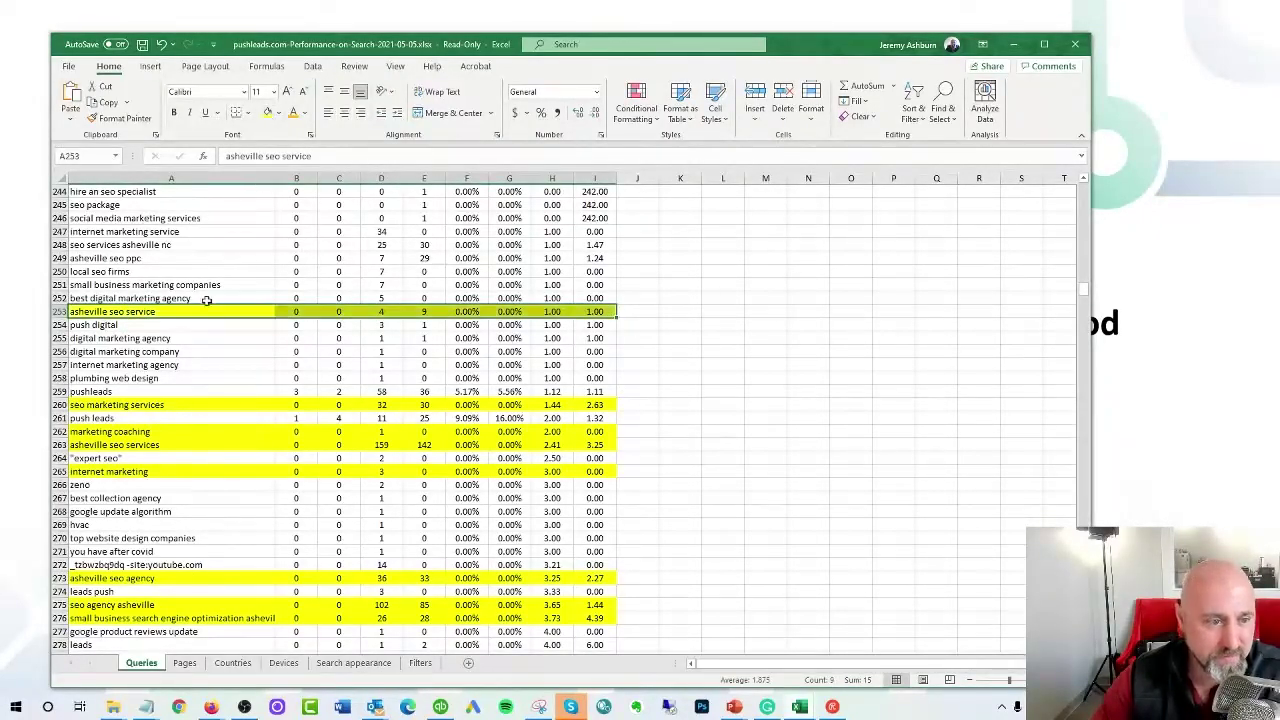
left_click_drag(148, 298, 611, 298)
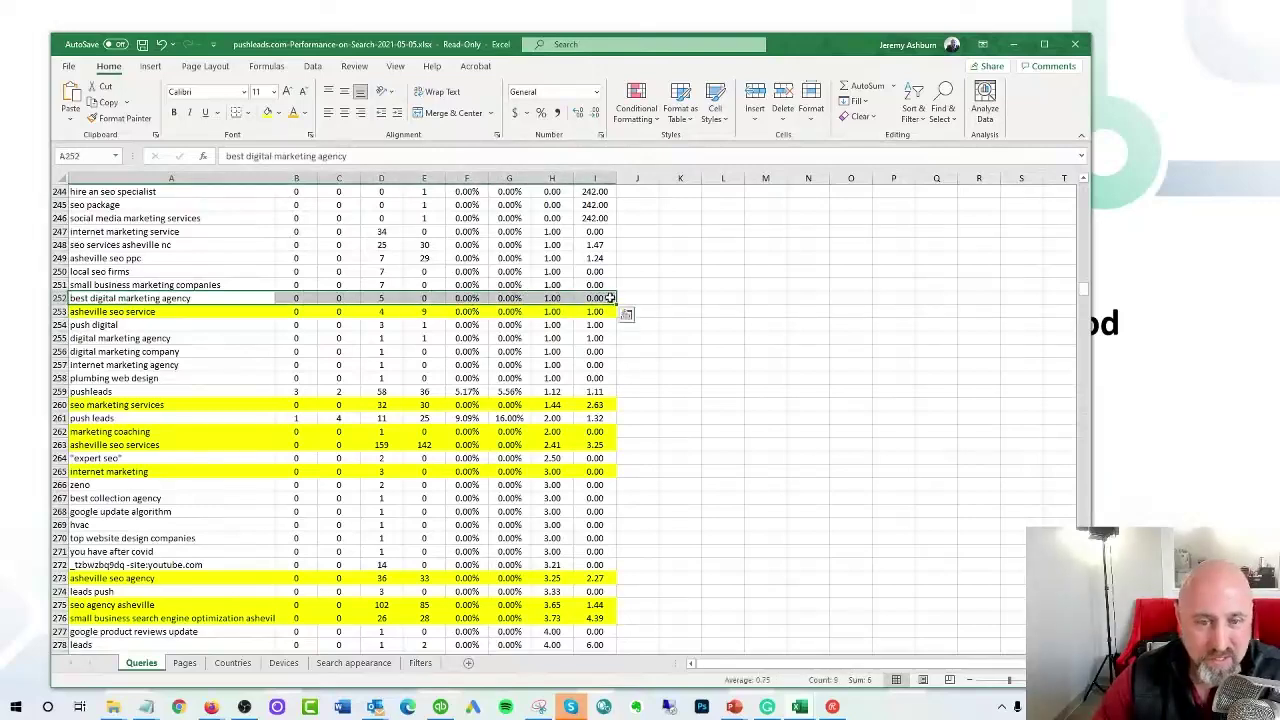
left_click(268, 112)
Highlight rows 248 to 251, from "seo services asheville nc" to "small business marketing companies", in yellow across columns A to I.
left_click_drag(176, 285, 601, 274)
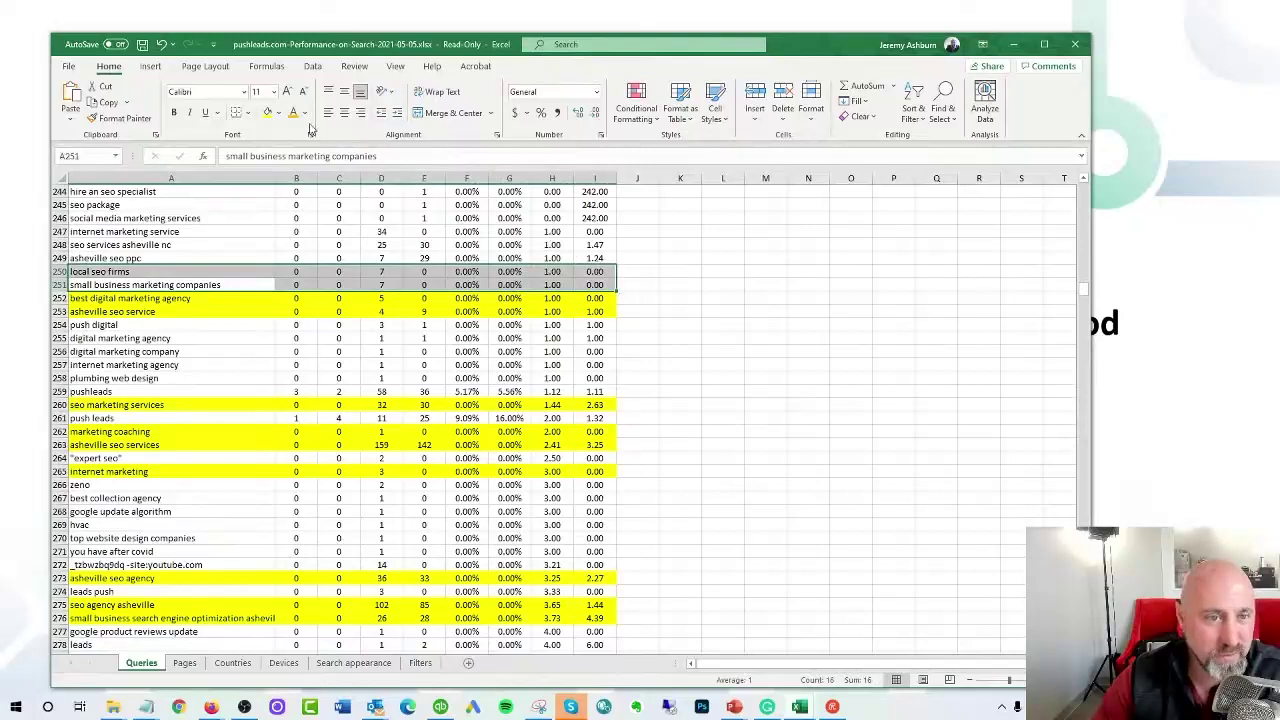
left_click(268, 112)
left_click_drag(152, 257, 591, 244)
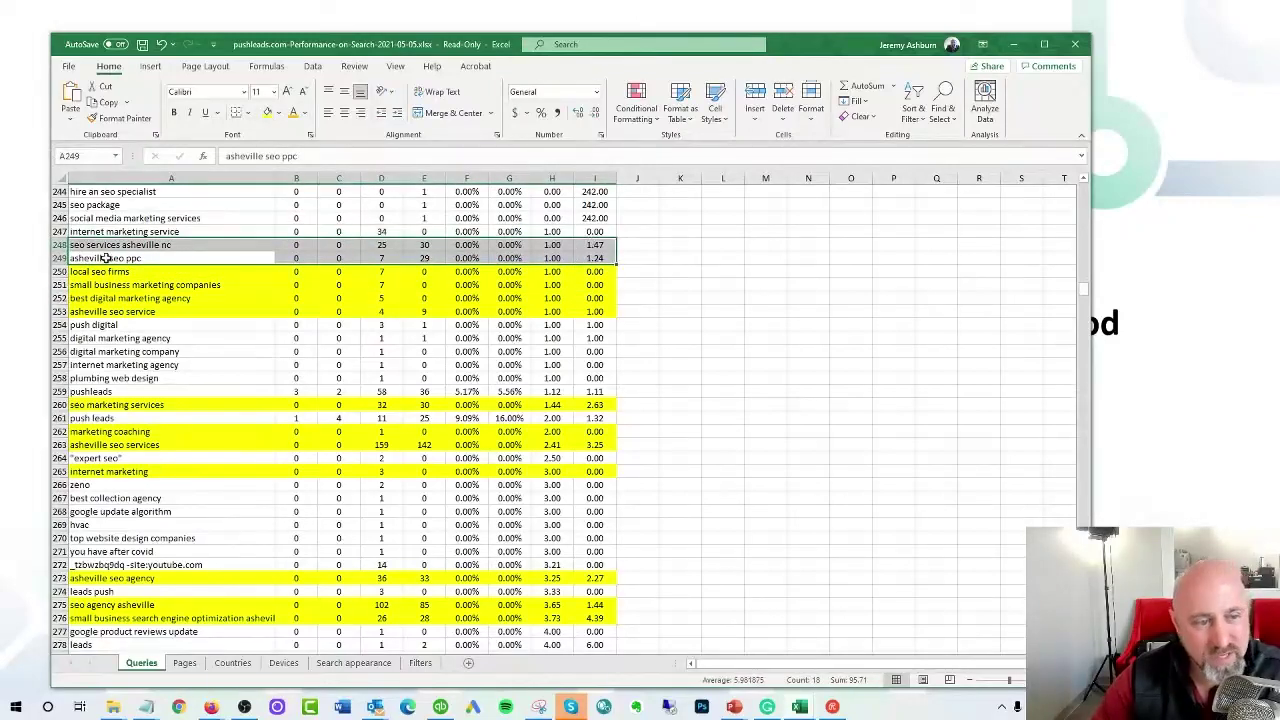
left_click(268, 112)
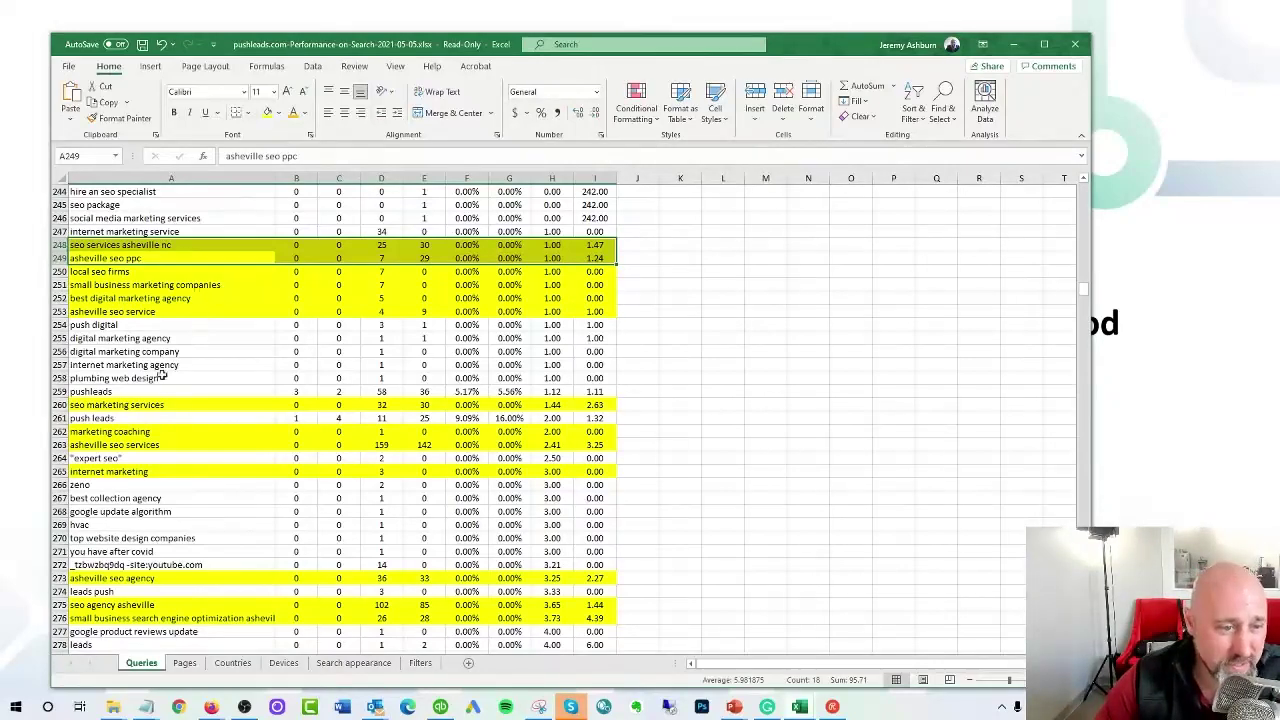
Highlight rows 255 to 258, from "digital marketing agency" to "plumbing web design", in yellow across columns A to I.
left_click_drag(150, 340, 603, 364)
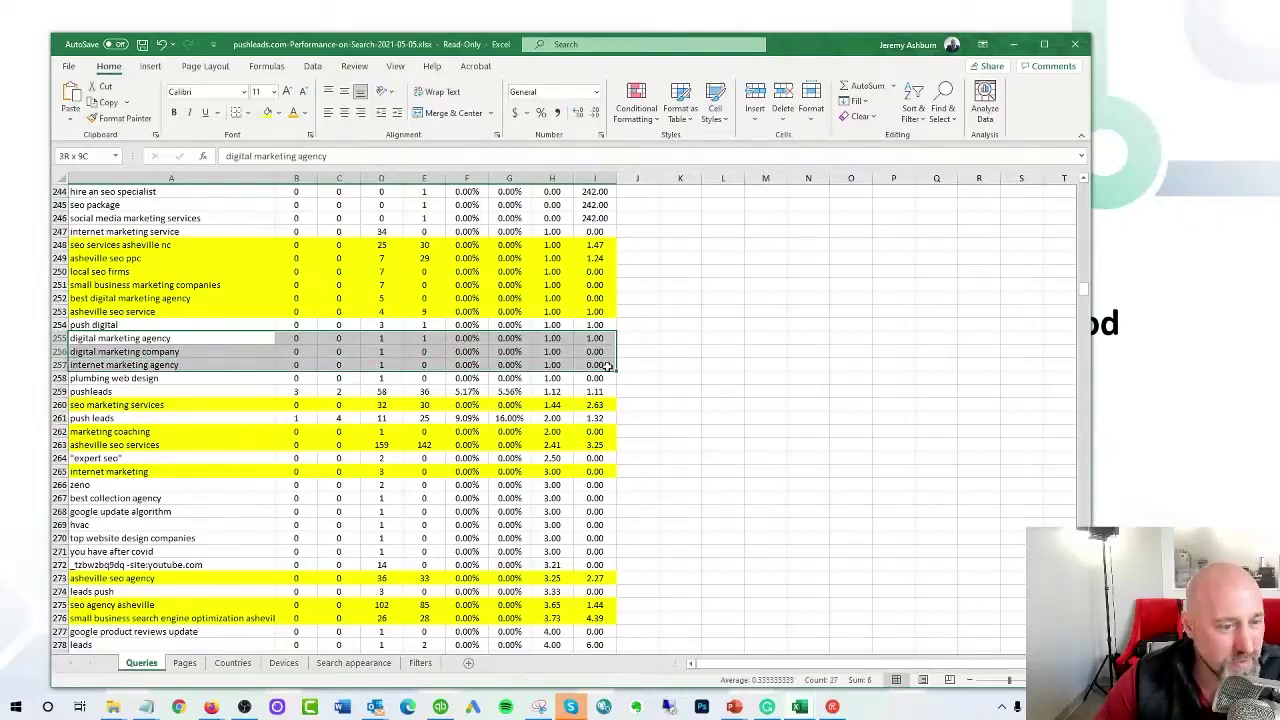
left_click(267, 112)
left_click_drag(94, 378, 605, 378)
left_click(267, 112)
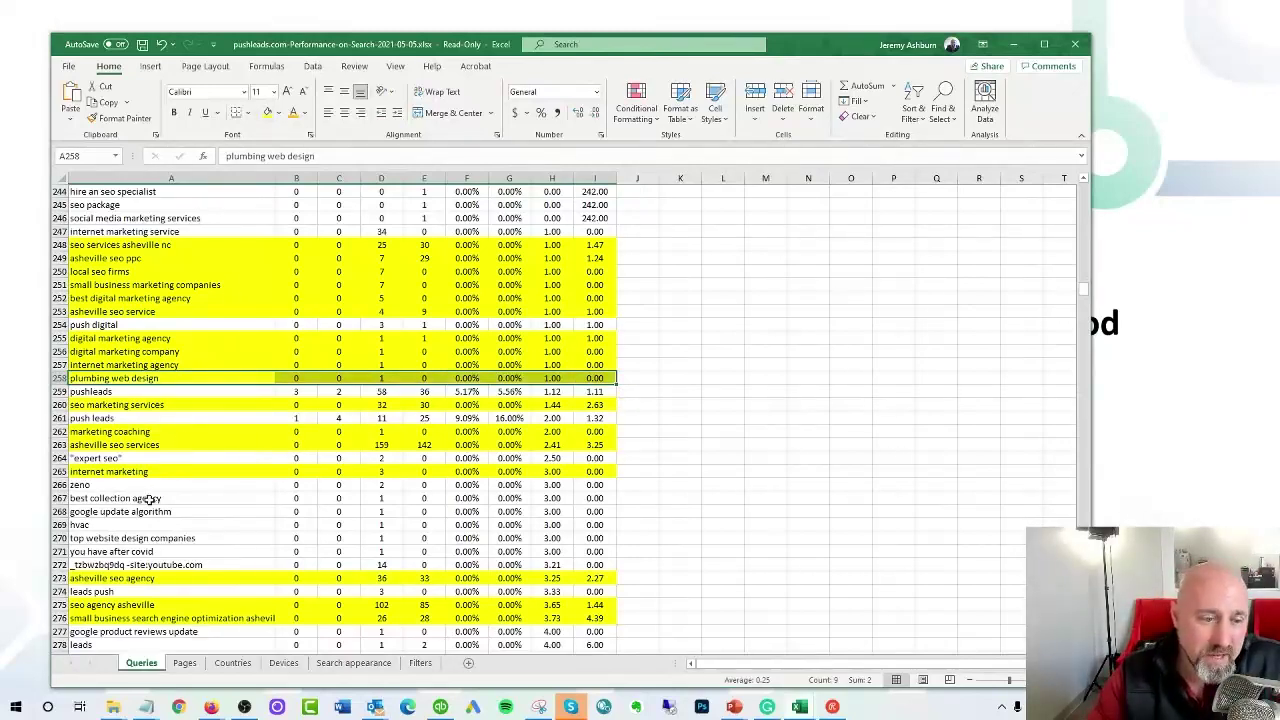
Look further down the position-sorted queries and highlight the "online marketing companies" row in yellow across columns A to I.
scroll(145, 498, "down", 2)
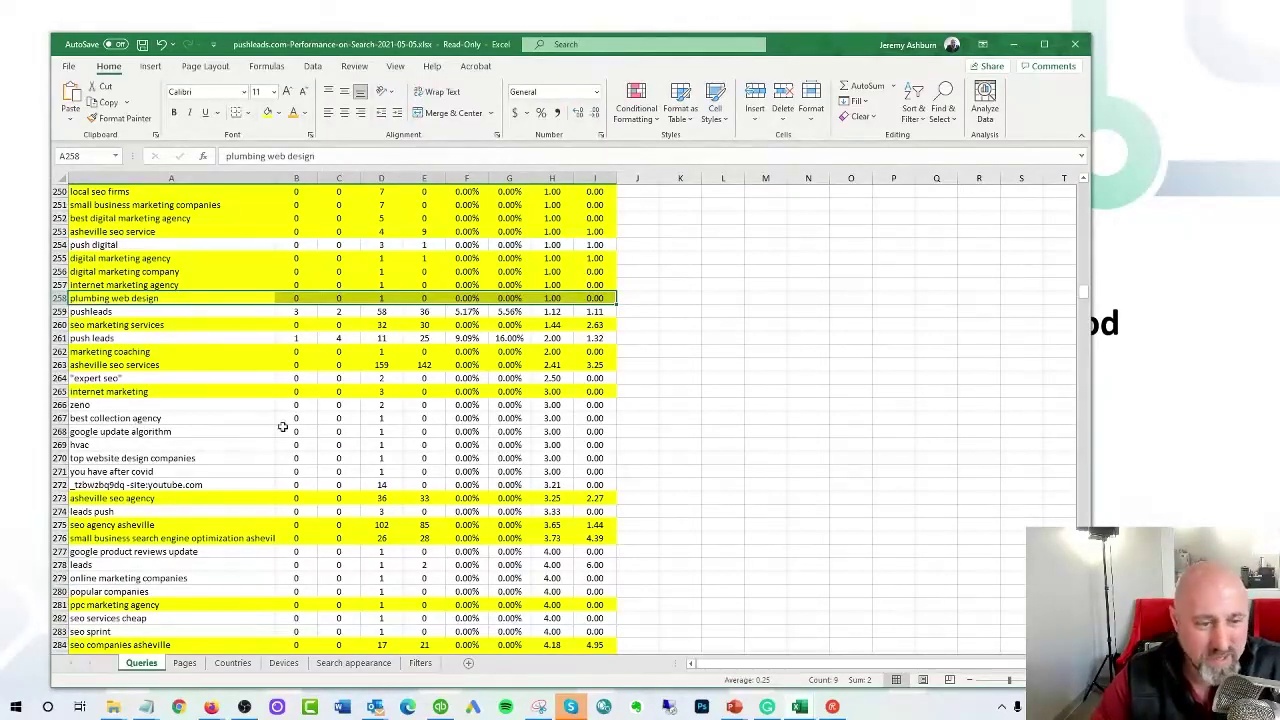
left_click(148, 433)
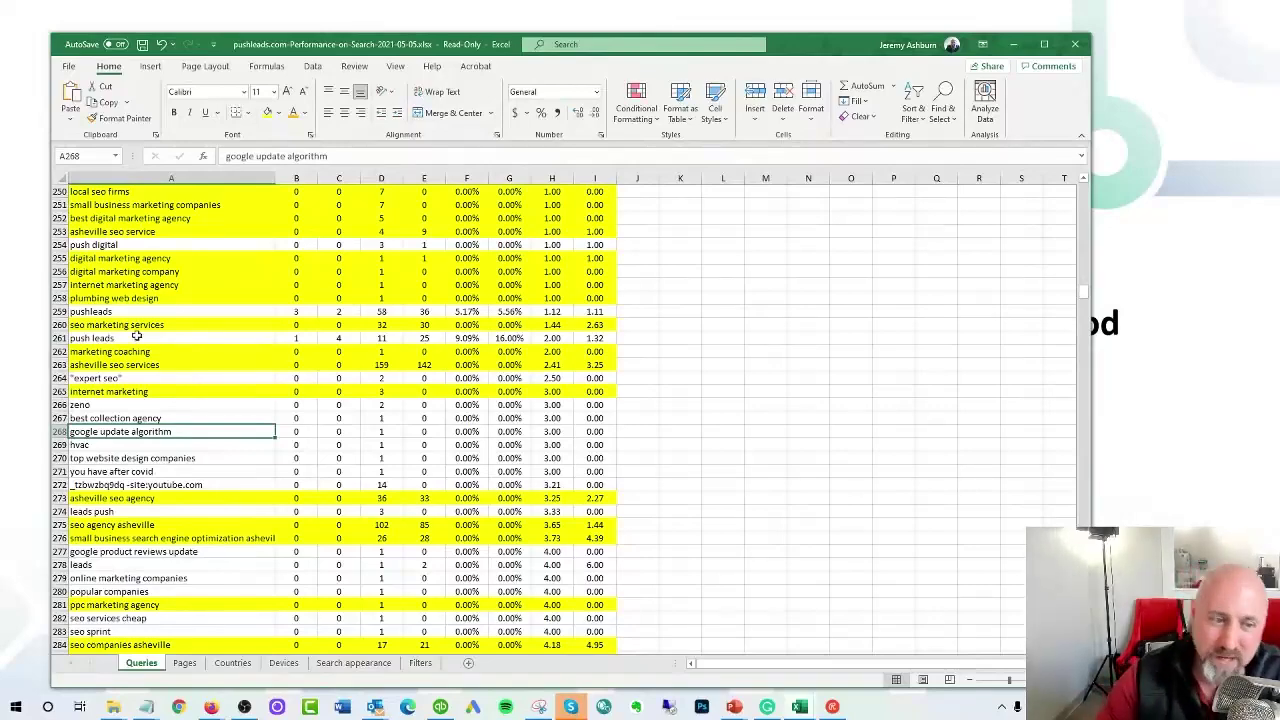
scroll(188, 478, "down", 1)
scroll(220, 515, "down", 2)
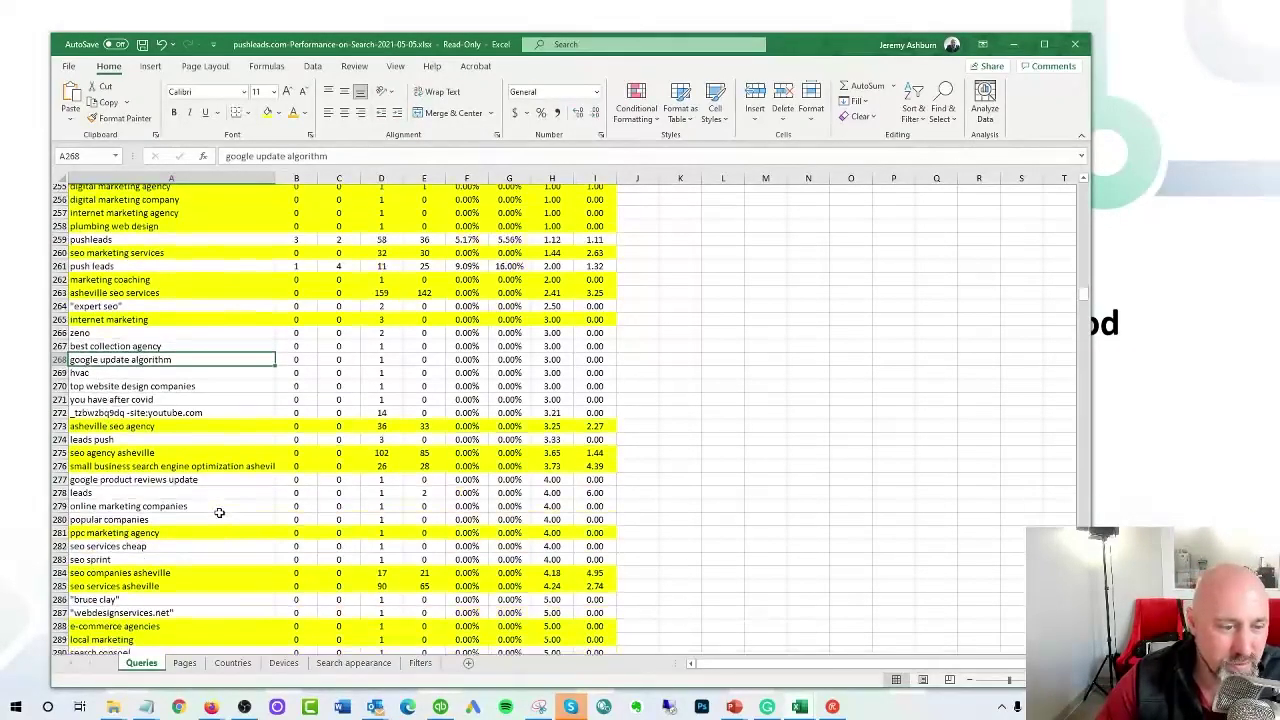
left_click_drag(124, 460, 605, 460)
left_click(267, 113)
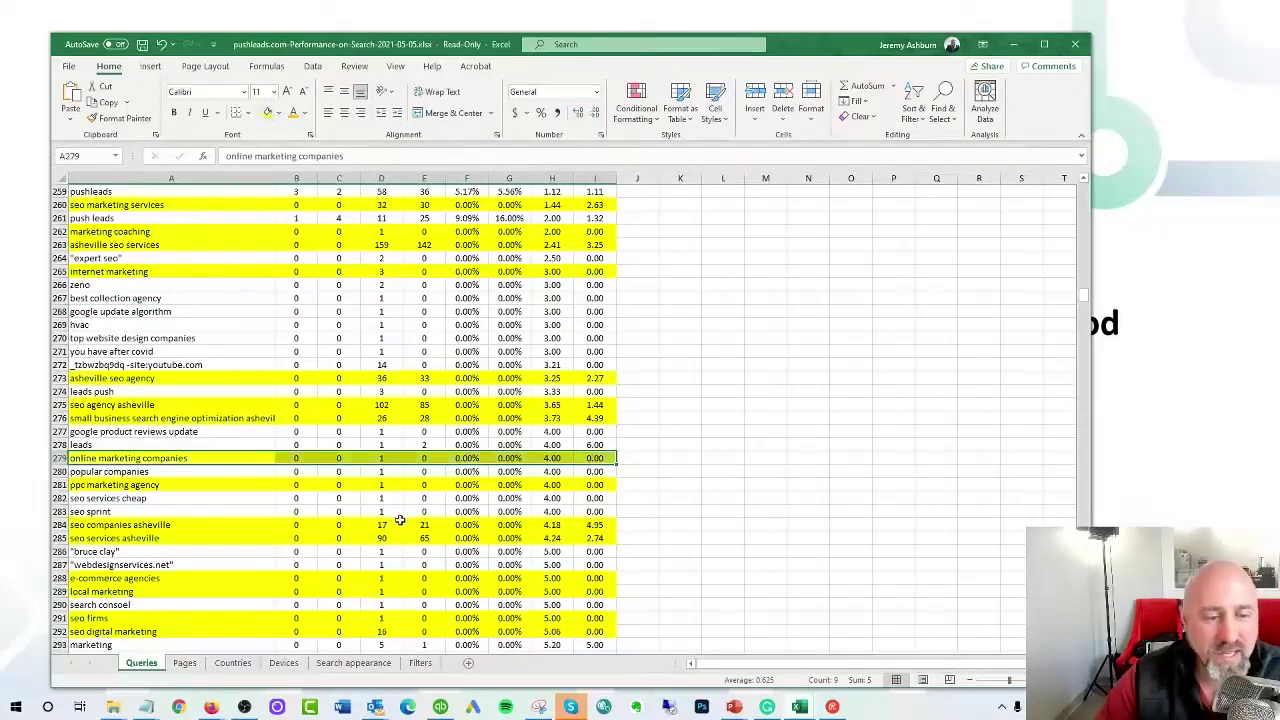
Go back up to the highlighted position 1.00 queries and copy the "seo services asheville nc" cell.
scroll(400, 515, "down", 2)
scroll(404, 505, "up", 5)
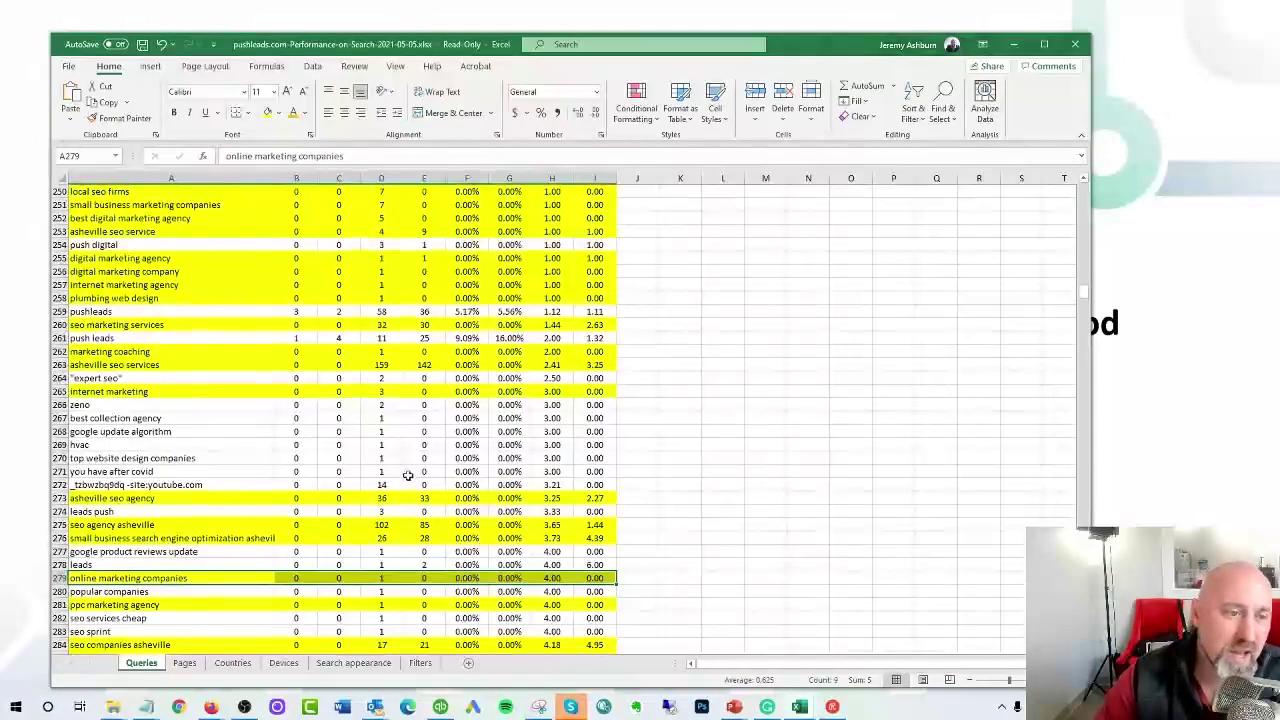
scroll(406, 480, "up", 2)
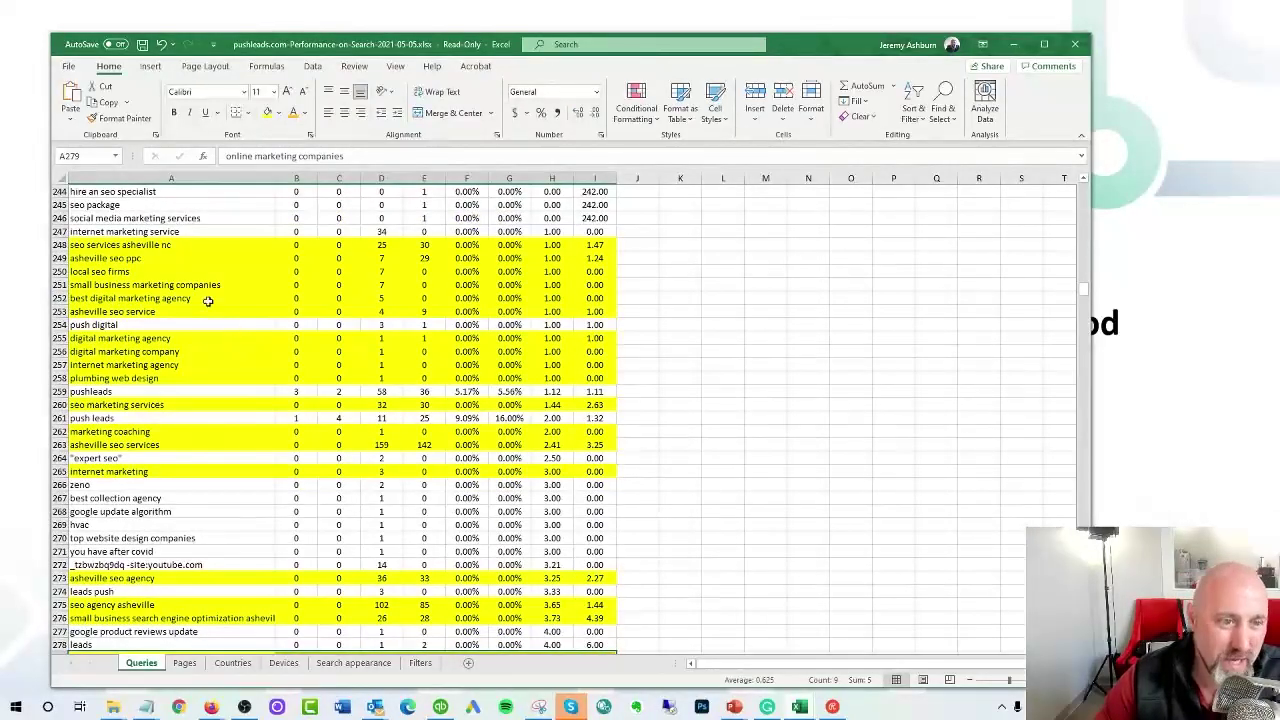
left_click(162, 245)
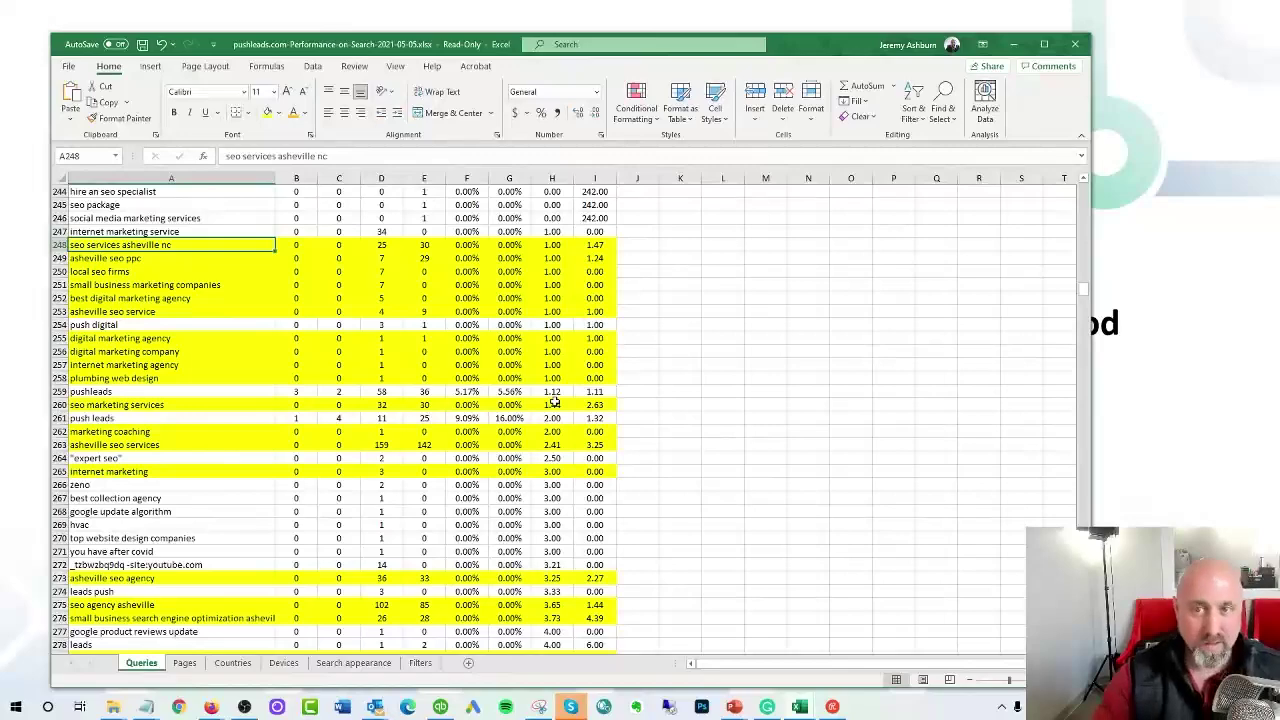
key("ctrl+c")
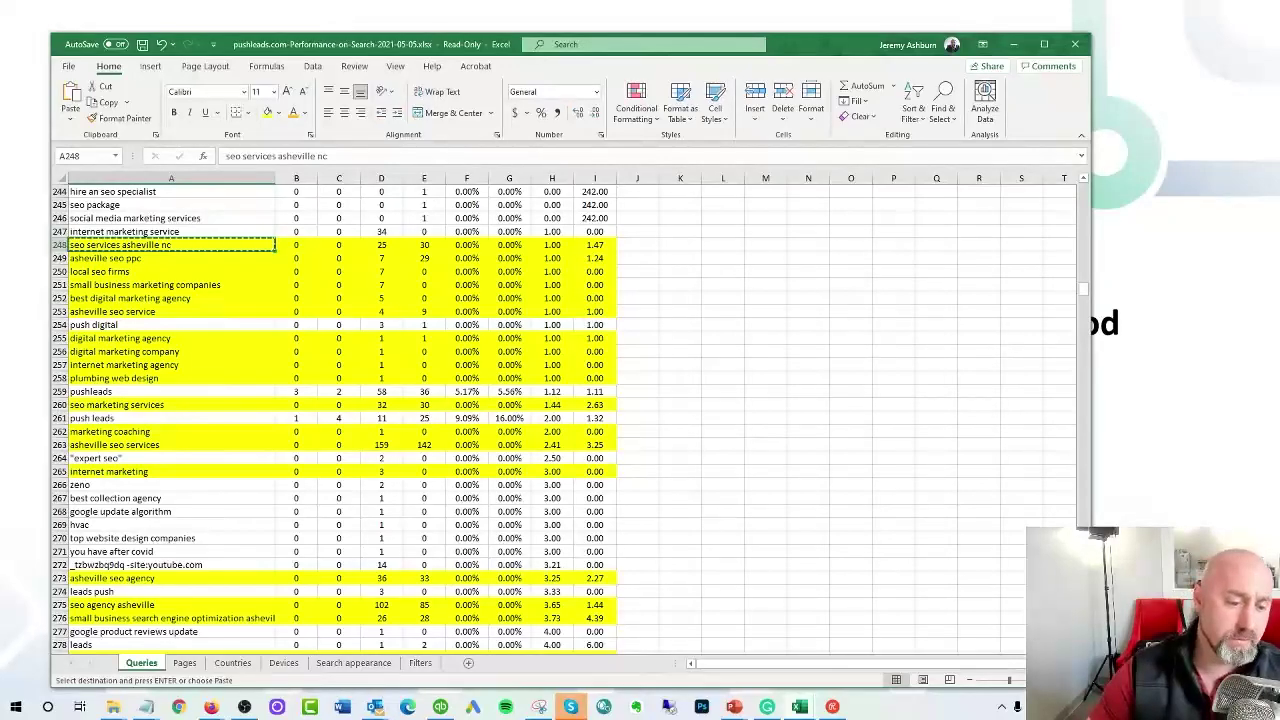
Switch to Firefox, open the Google Ads Ad Preview and Diagnosis Tool and search for the copied query "seo services asheville nc".
mouse_move(211, 705)
left_click(611, 668)
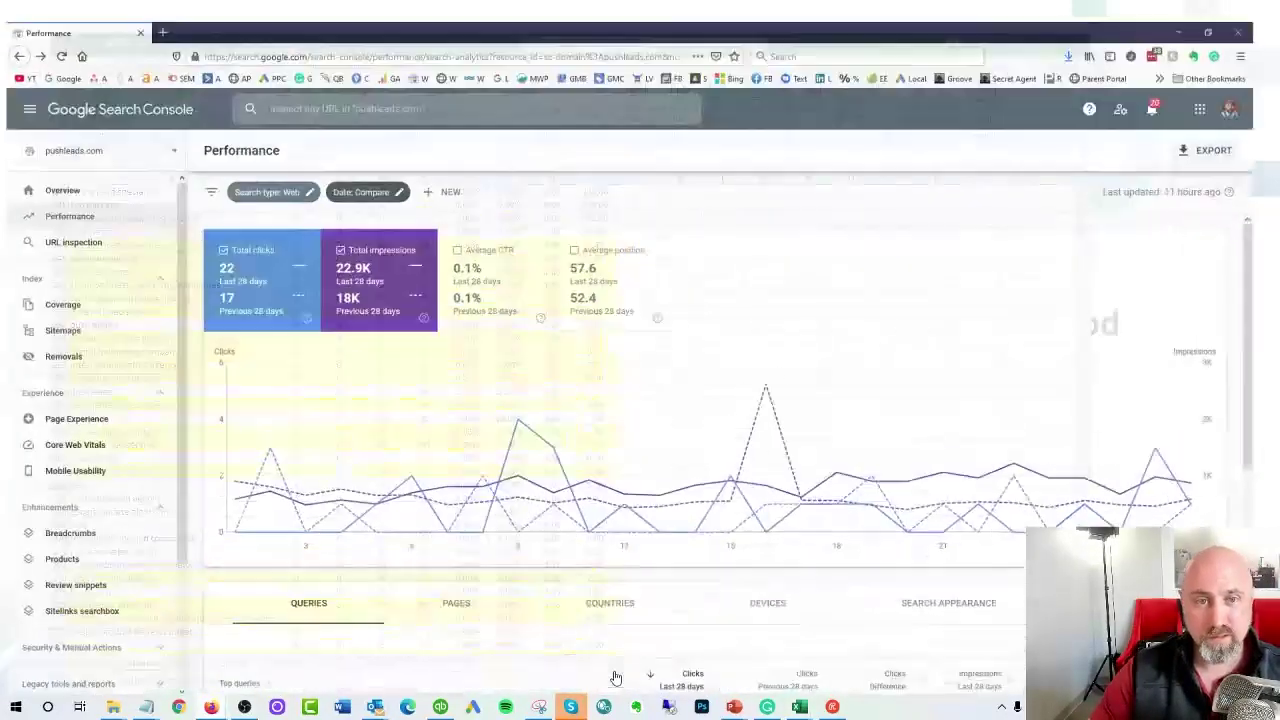
left_click(160, 10)
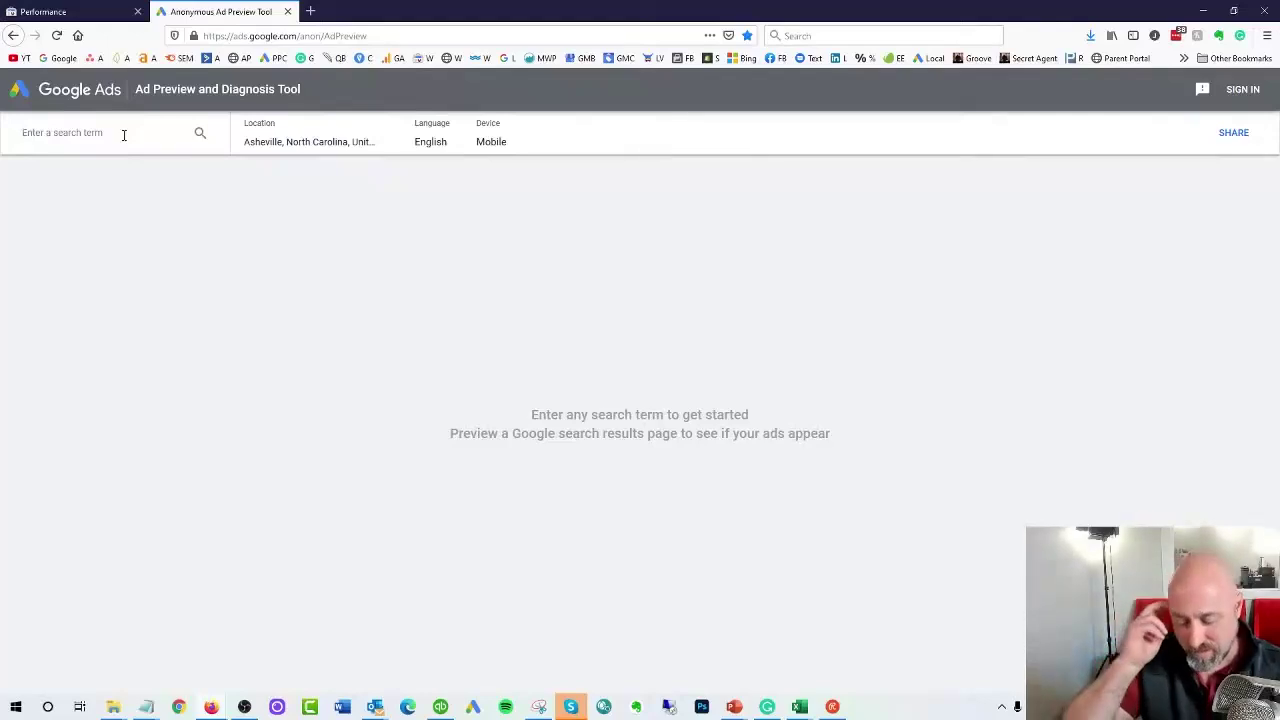
key("ctrl+v")
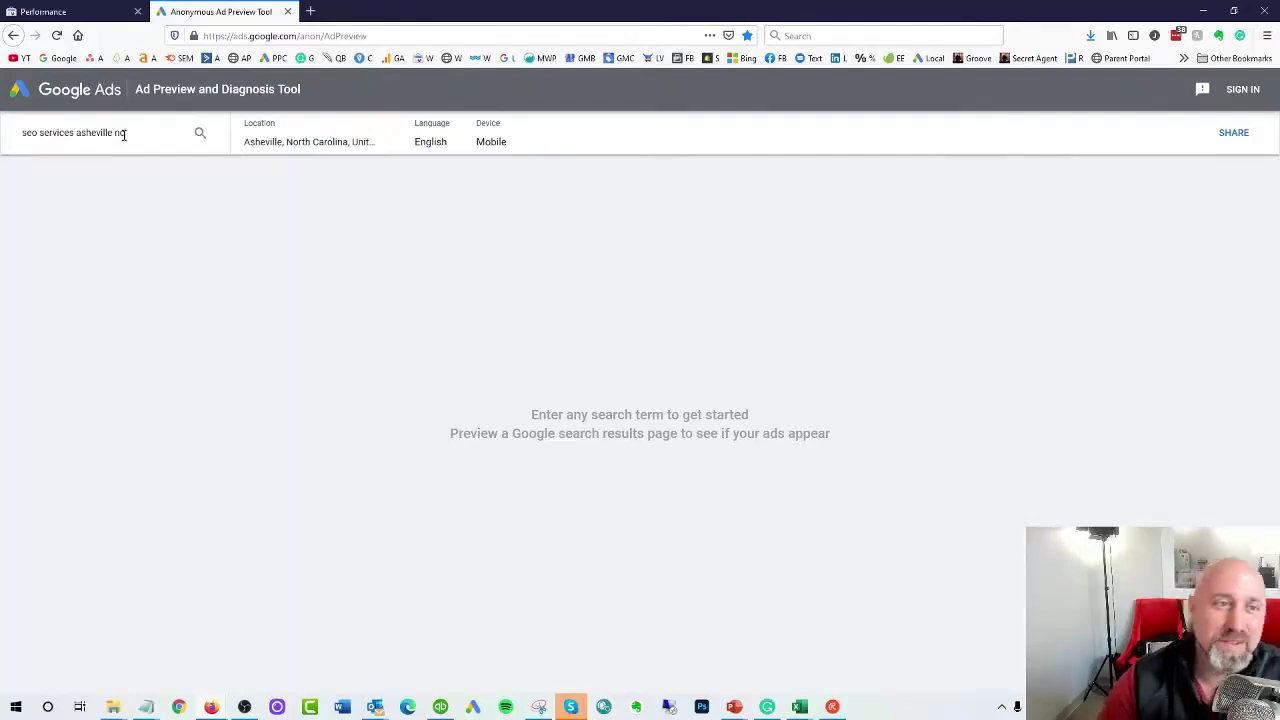
left_click(200, 133)
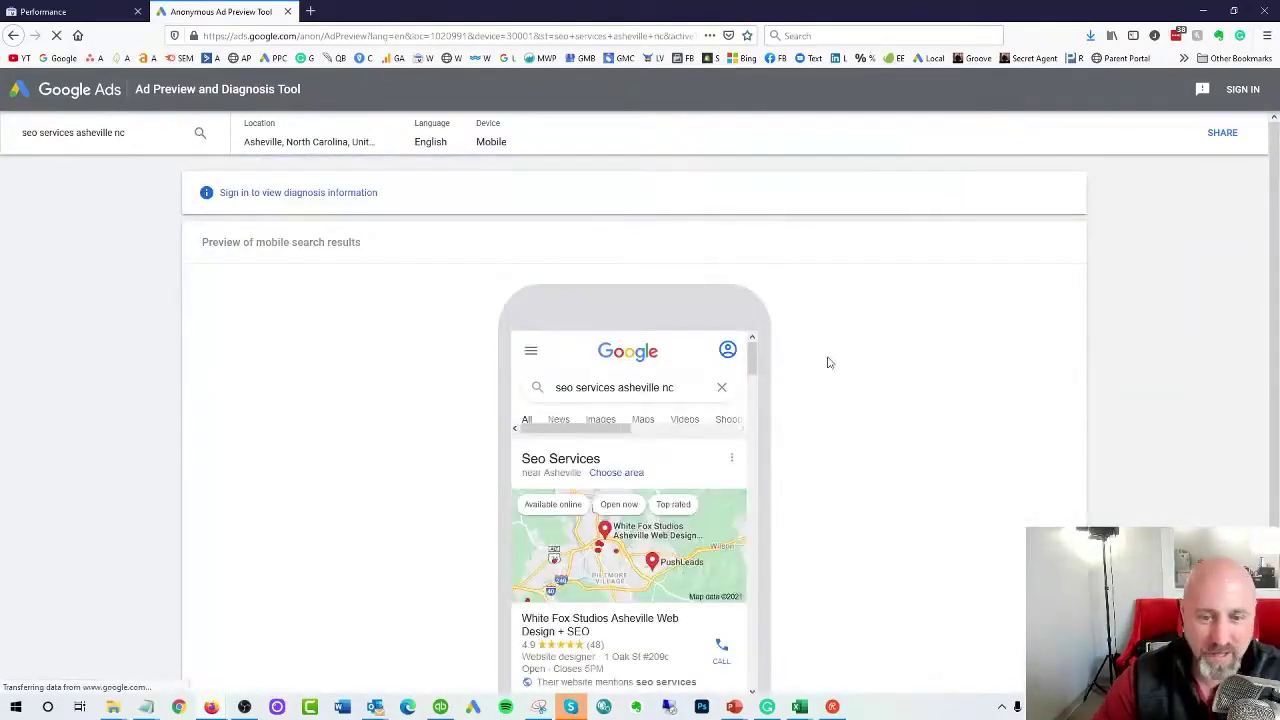
Examine the mobile search preview for "seo services asheville nc", checking the map listings and organic results for PushLeads and its competitors.
scroll(826, 365, "down", 1)
left_click_drag(757, 283, 756, 310)
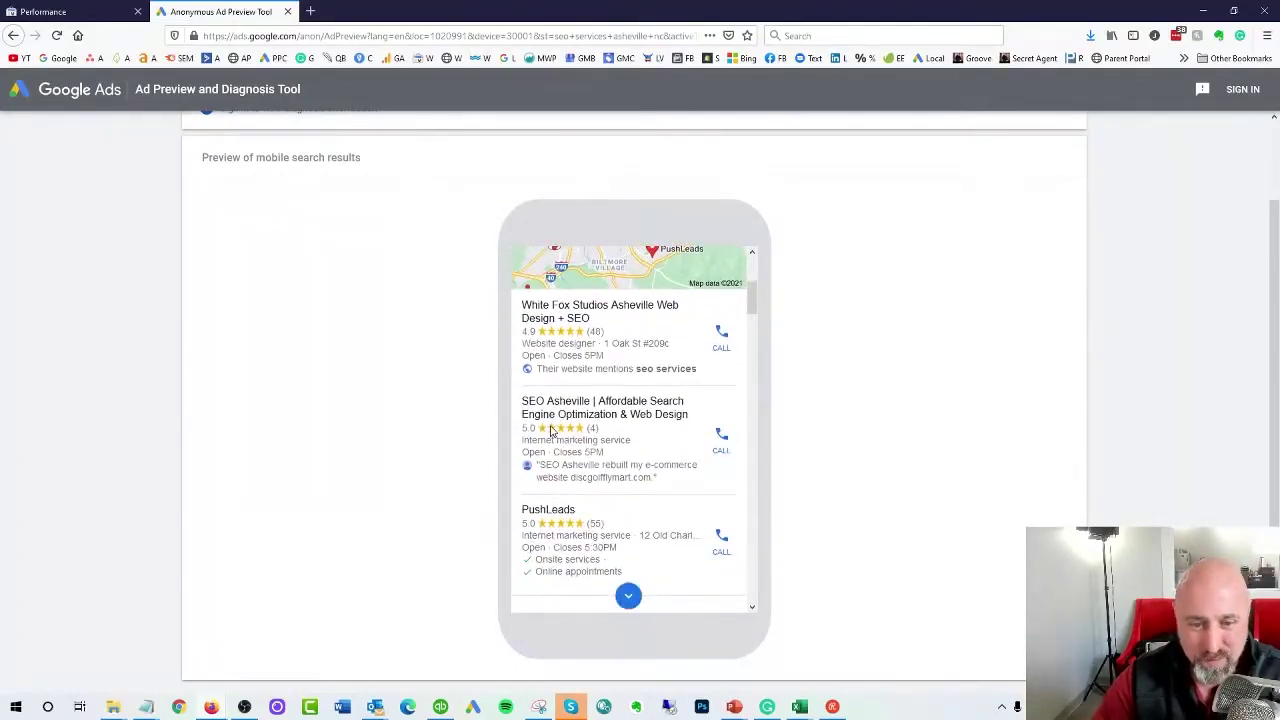
scroll(547, 441, "down", 2)
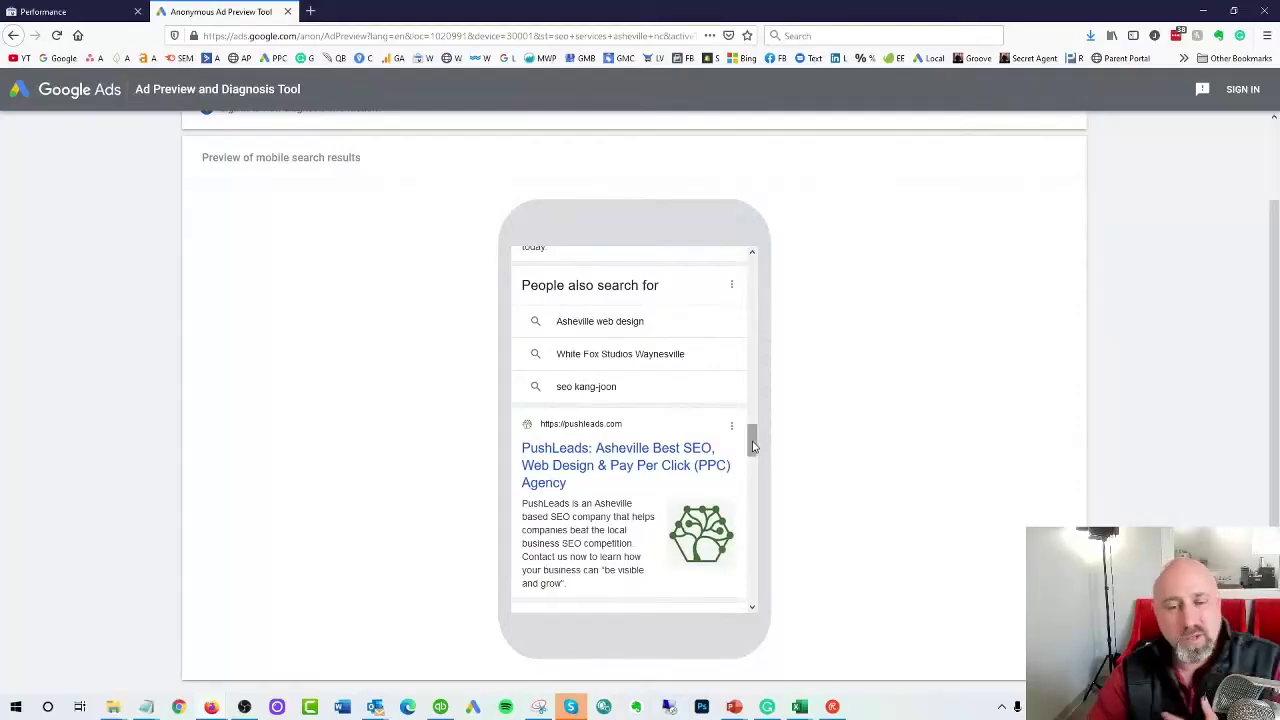
left_click_drag(757, 452, 730, 279)
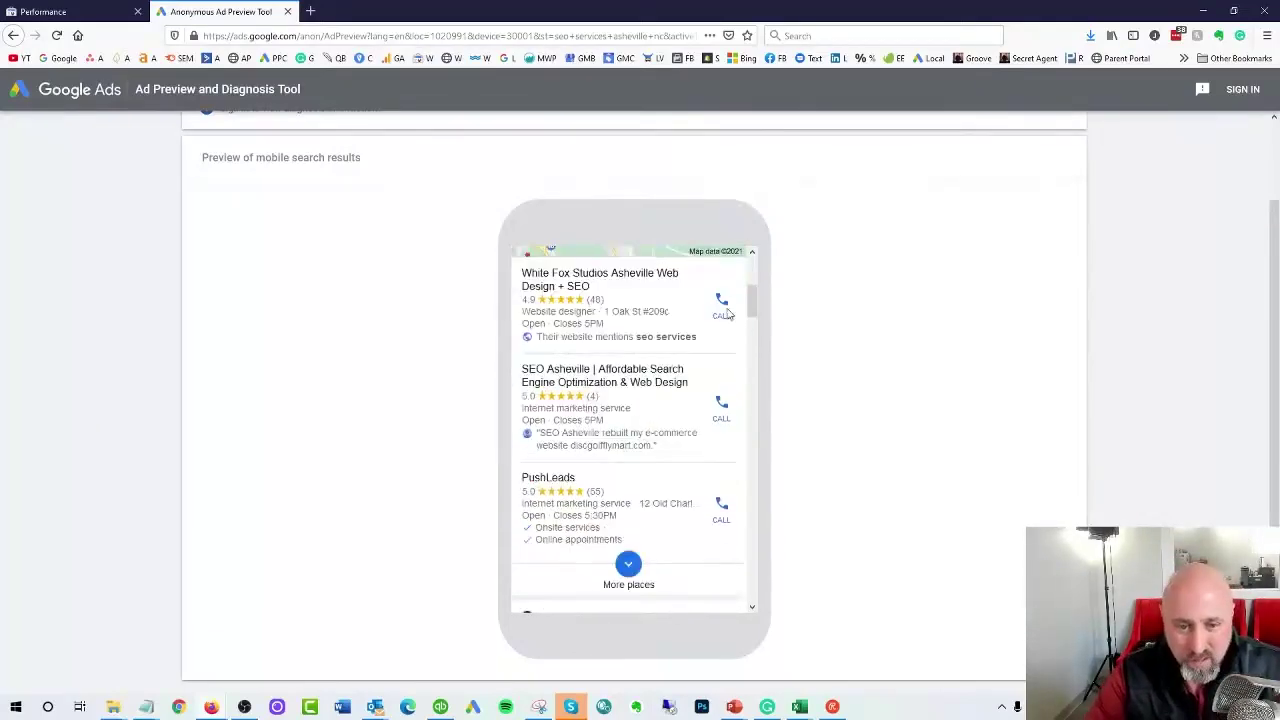
mouse_move(751, 310)
left_mouse_down()
mouse_move(755, 421)
mouse_move(744, 290)
left_mouse_up()
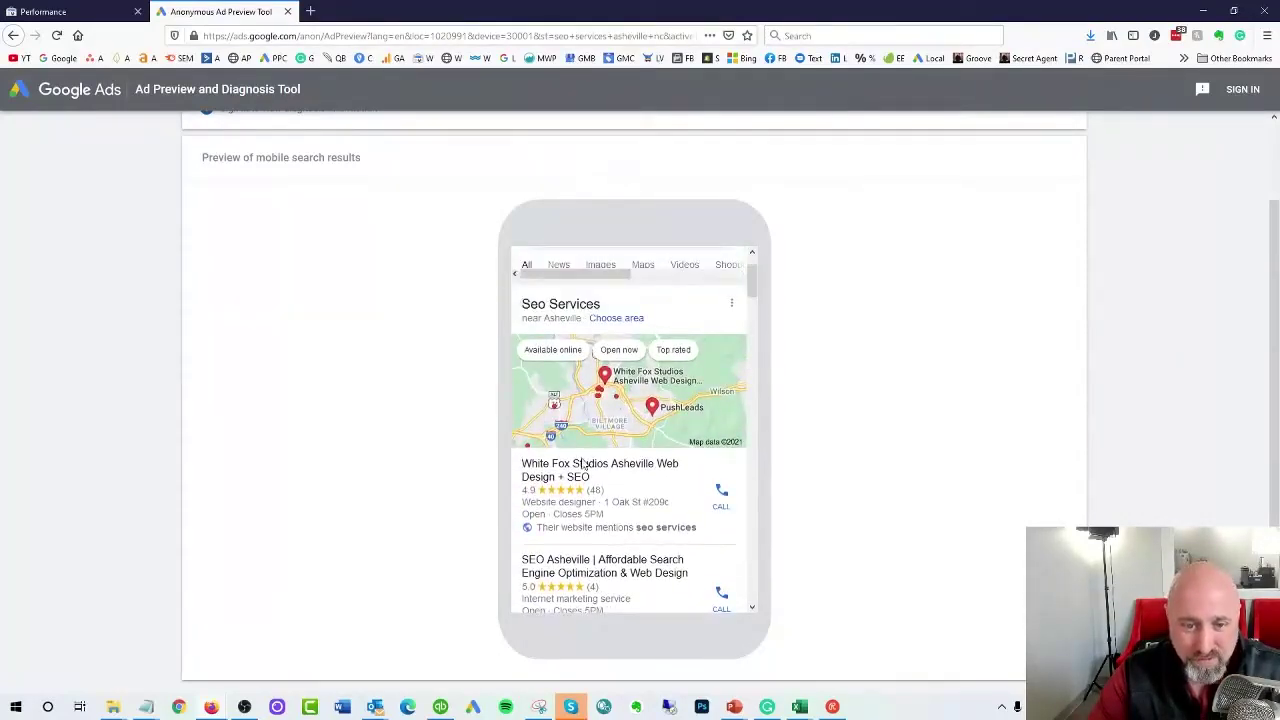
scroll(586, 455, "down", 2)
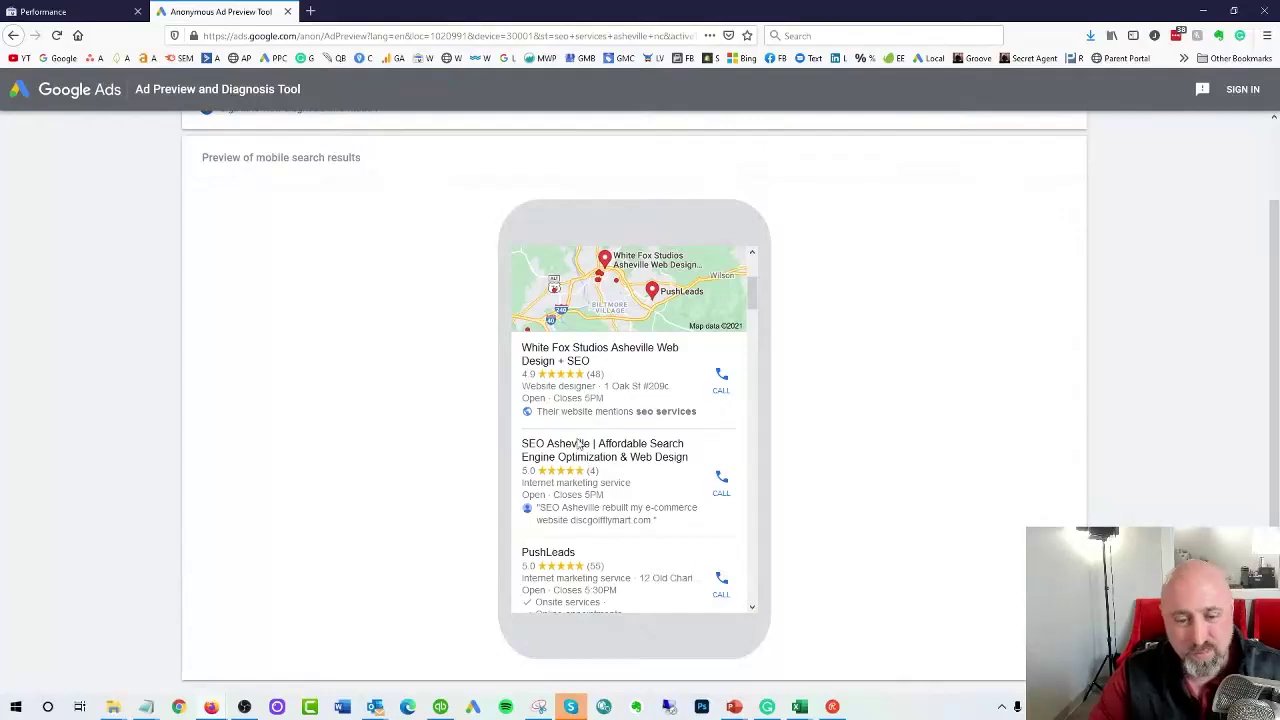
scroll(590, 452, "down", 5)
scroll(593, 450, "up", 4)
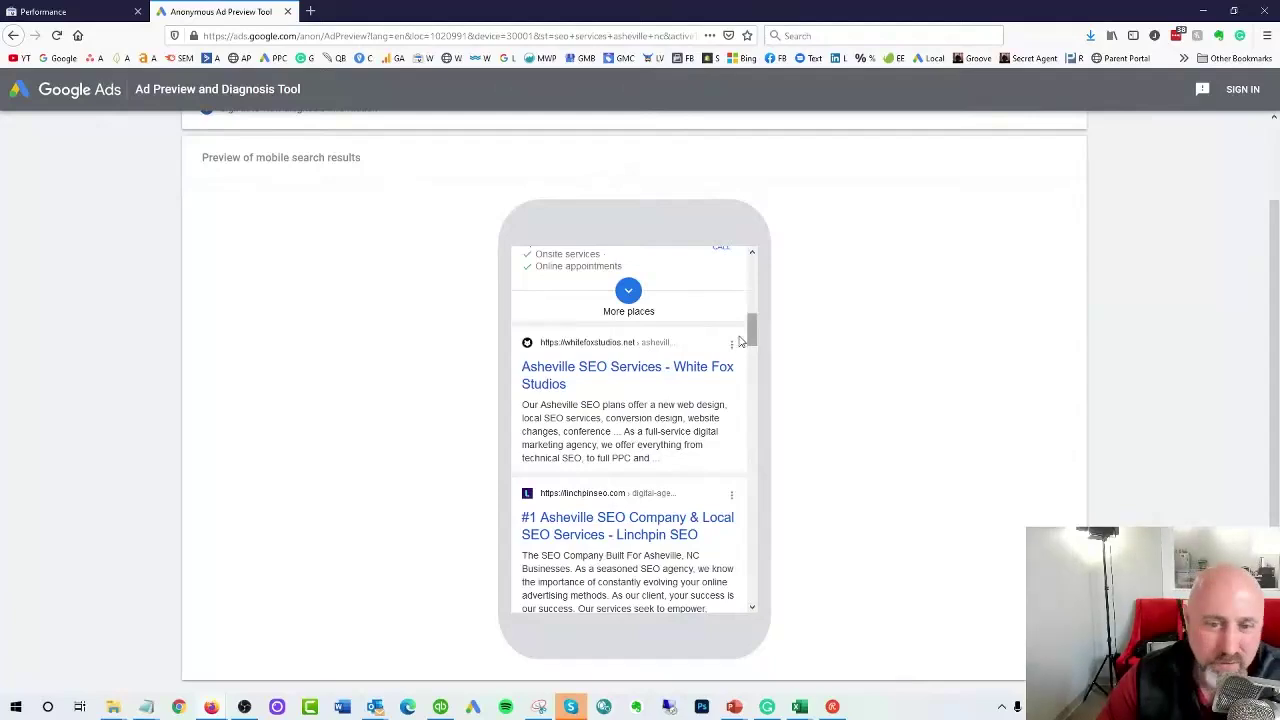
scroll(690, 373, "up", 5)
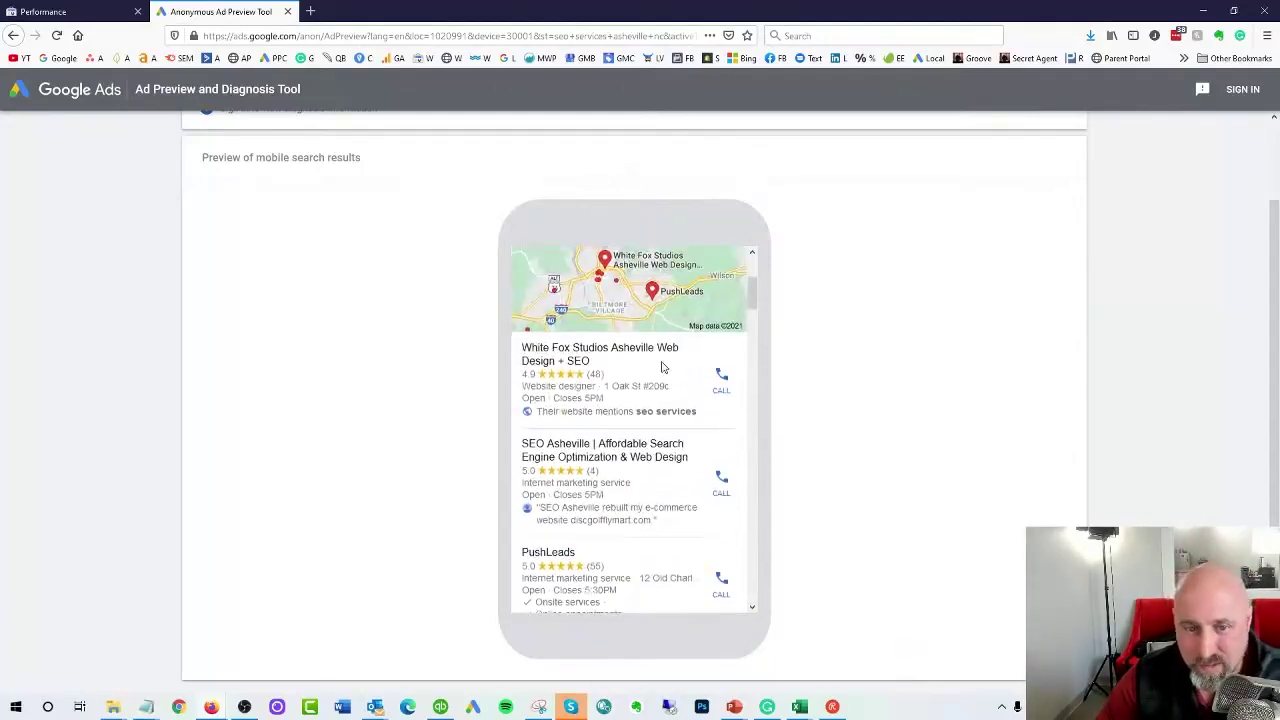
scroll(610, 385, "down", 5)
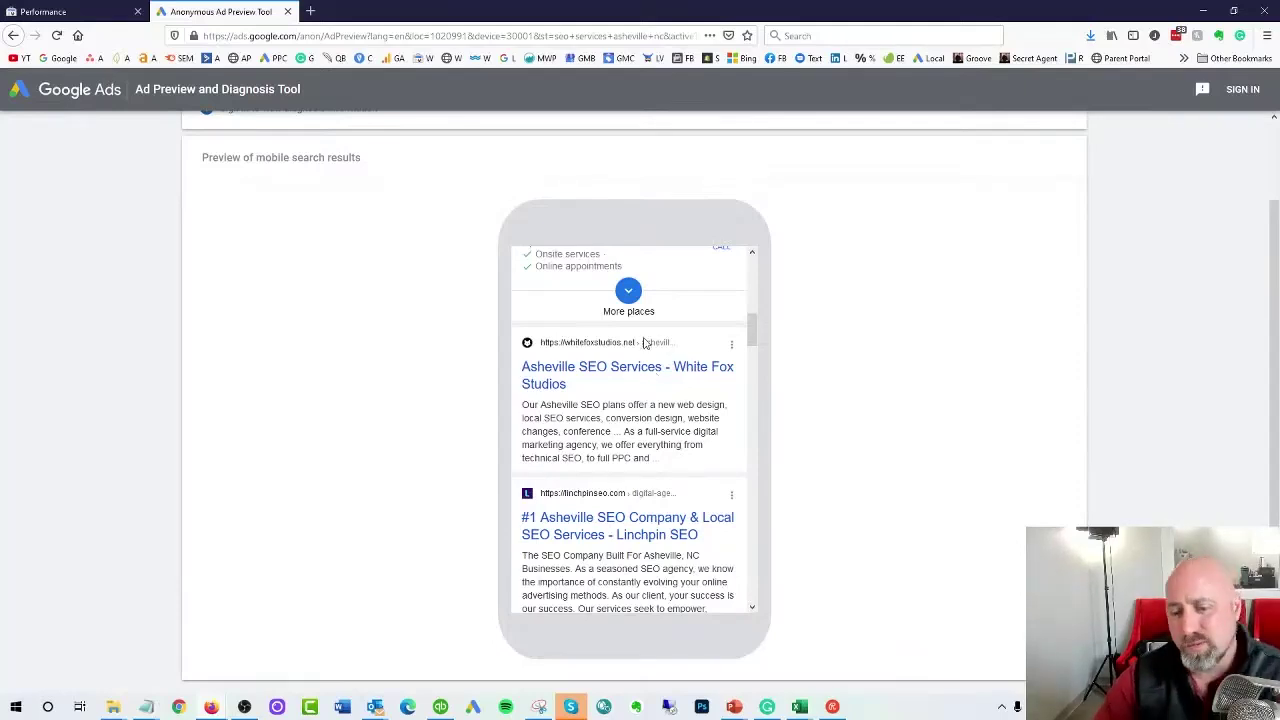
Recheck the highlighted queries in the pushleads.com Excel workbook and review the PushLeads Position Tracking landscape report in Semrush in the browser.
mouse_move(805, 708)
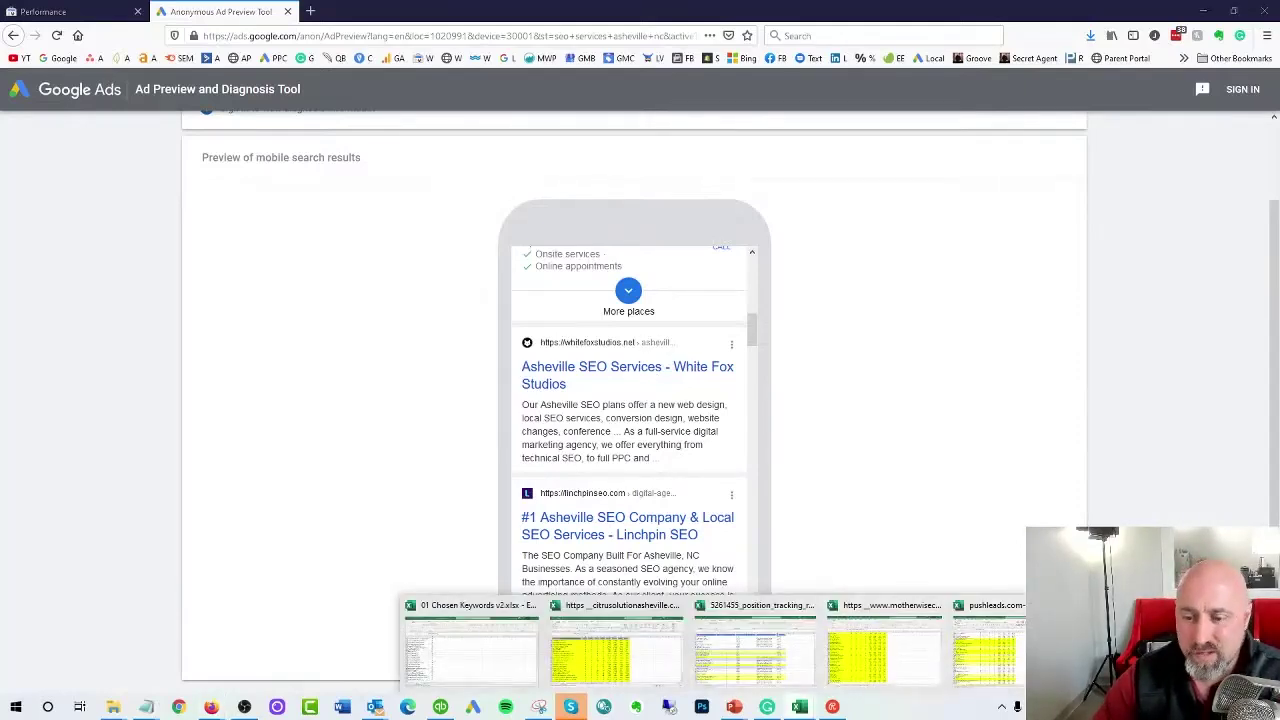
left_click(985, 645)
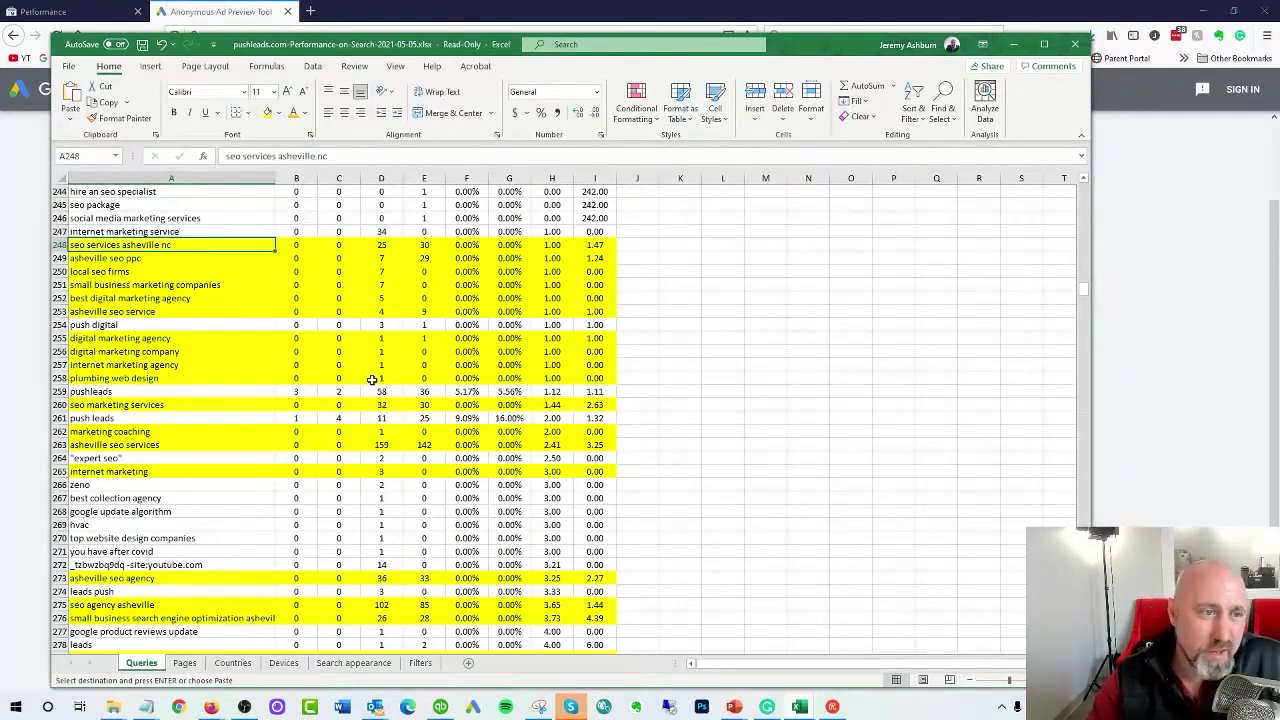
left_click(34, 167)
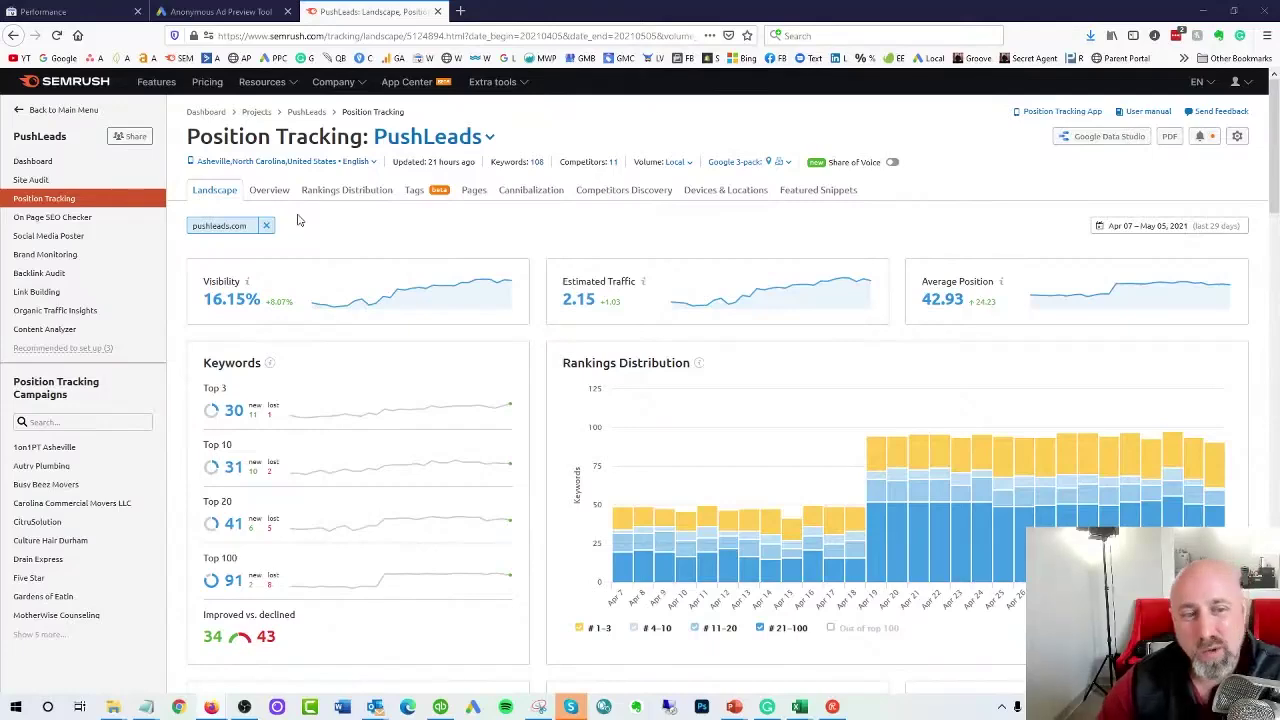
scroll(351, 306, "down", 3)
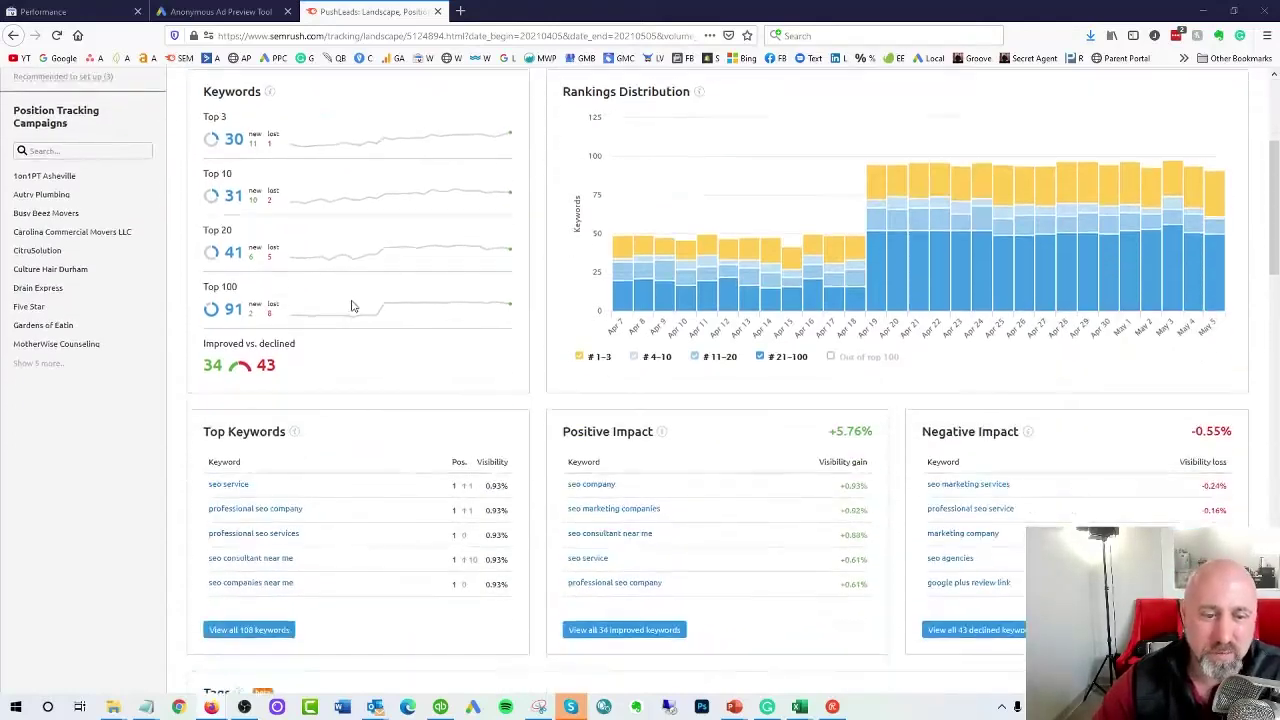
scroll(360, 309, "up", 1)
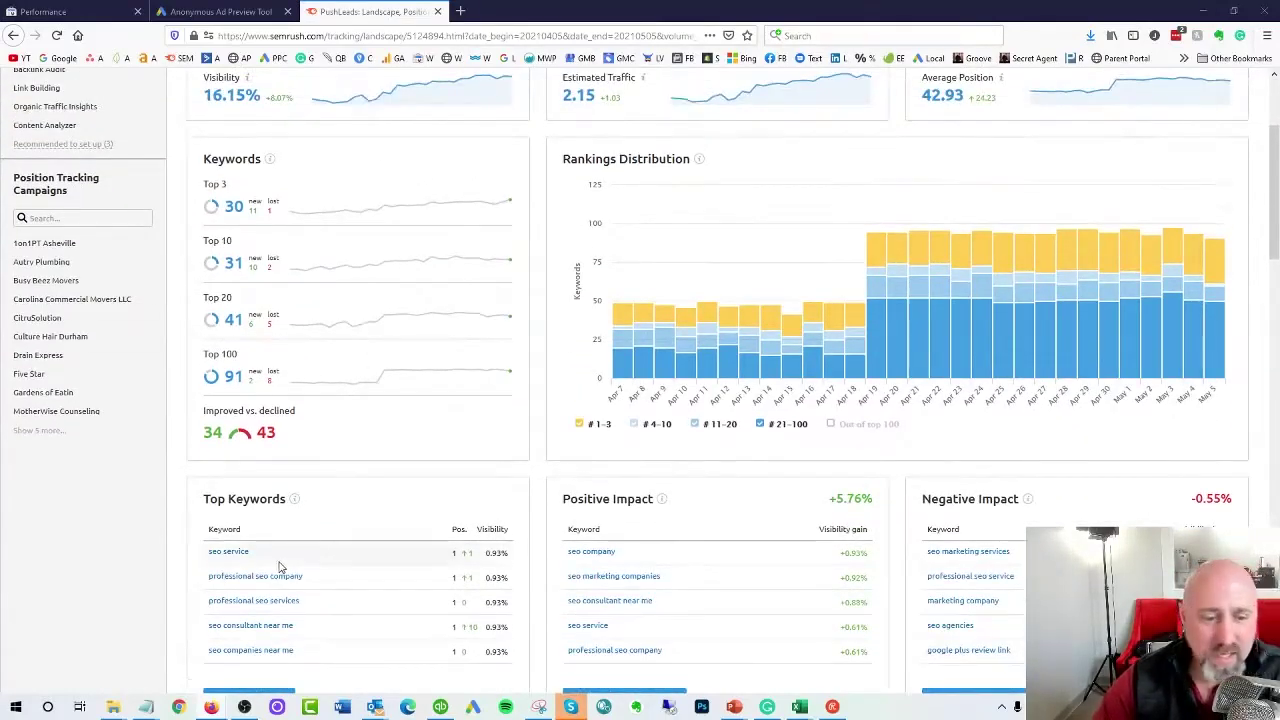
Open the full list of tracked keywords from the Top Keywords section of the PushLeads landscape report.
scroll(277, 569, "down", 2)
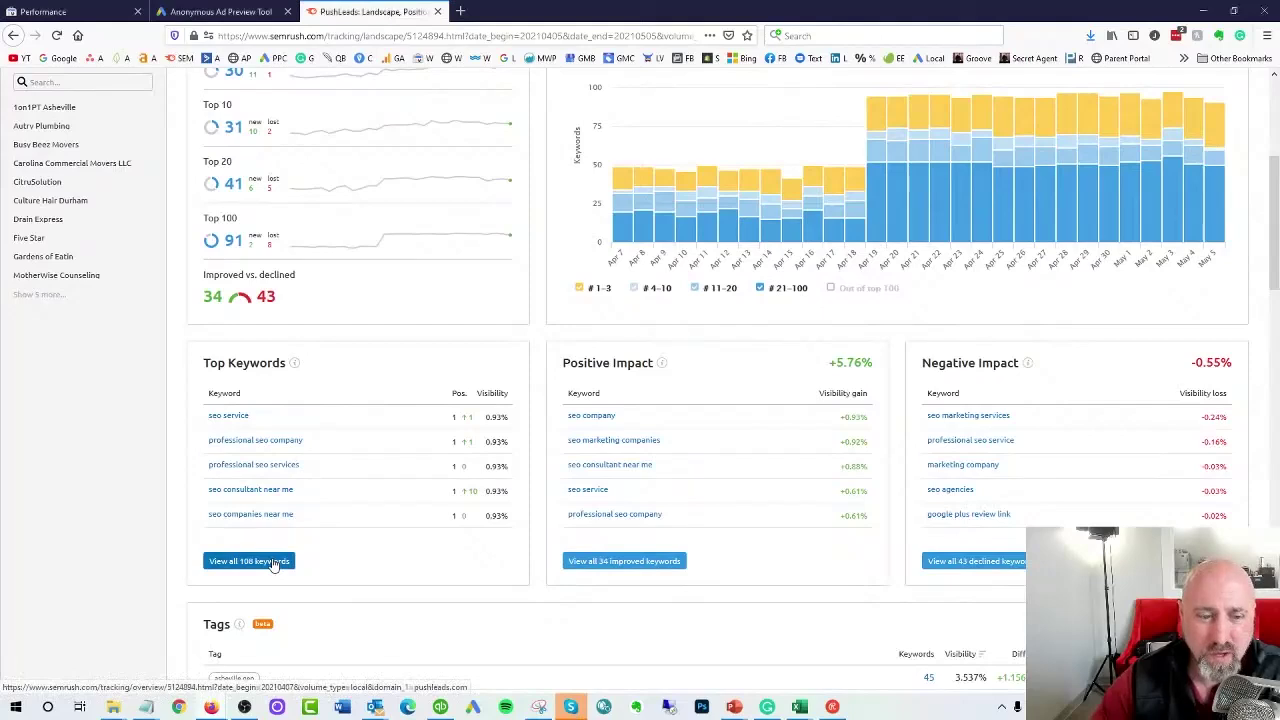
left_click(249, 561)
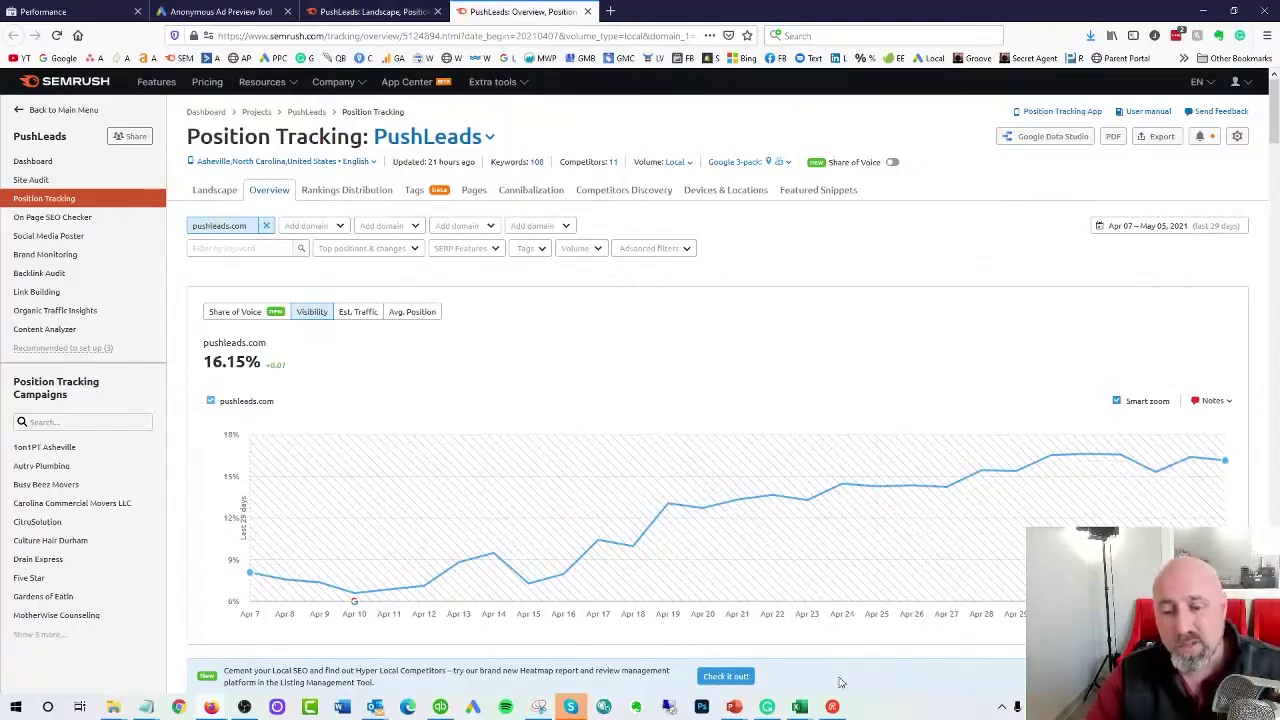
Switch to the pushleads.com Excel workbook, filter Top queries by the yellow cell color and copy the filtered queries down to "asheville seo".
mouse_move(803, 707)
left_click(1005, 655)
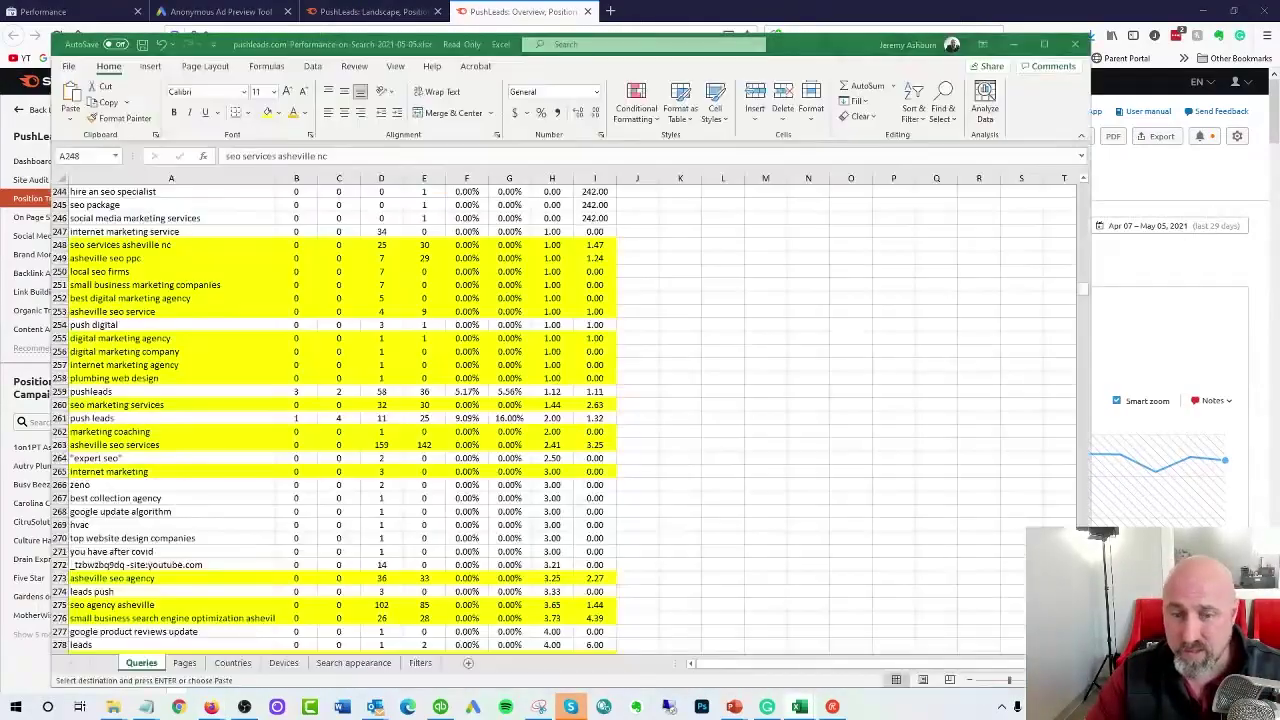
scroll(295, 222, "up", 20)
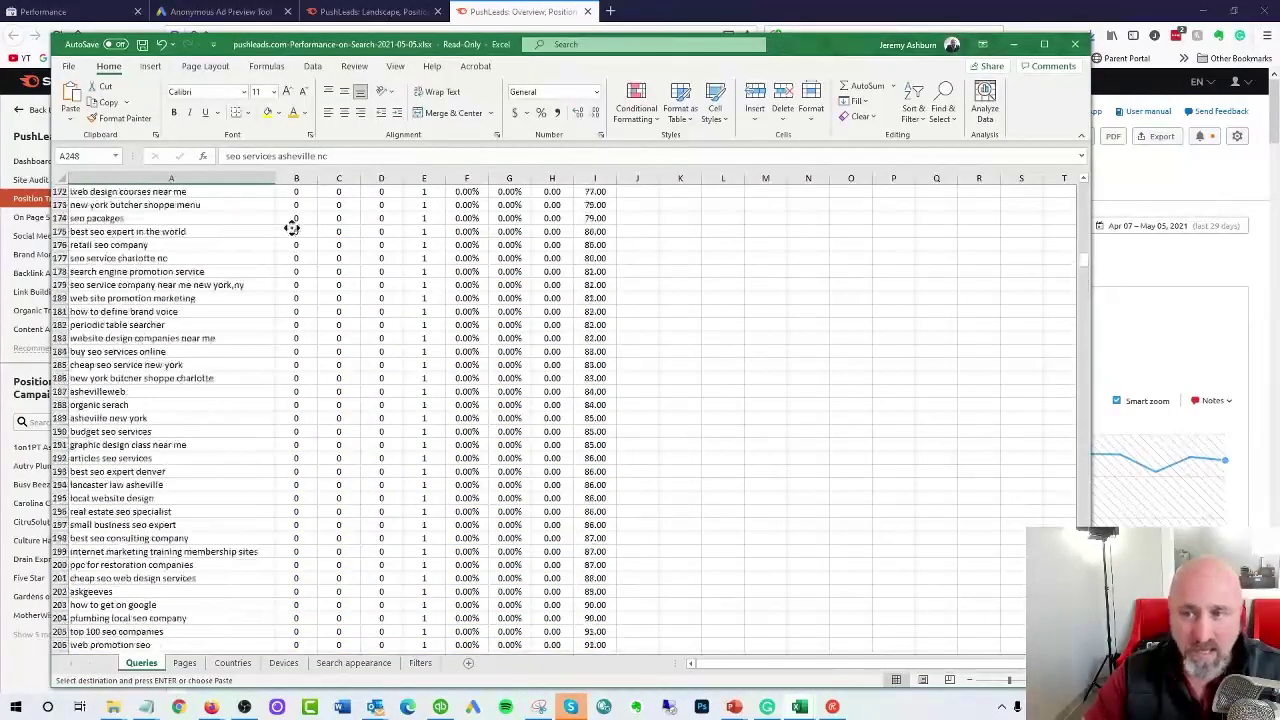
scroll(291, 228, "up", 10)
left_click_drag(1083, 250, 1083, 190)
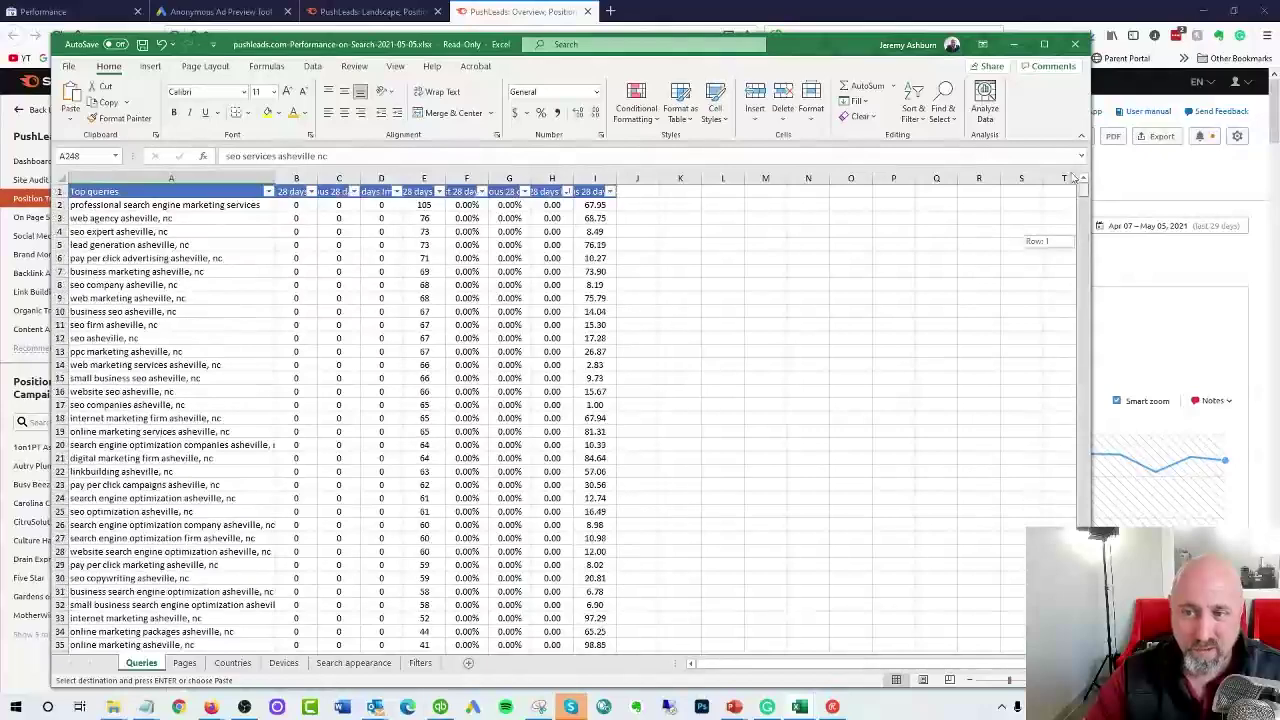
left_click(268, 191)
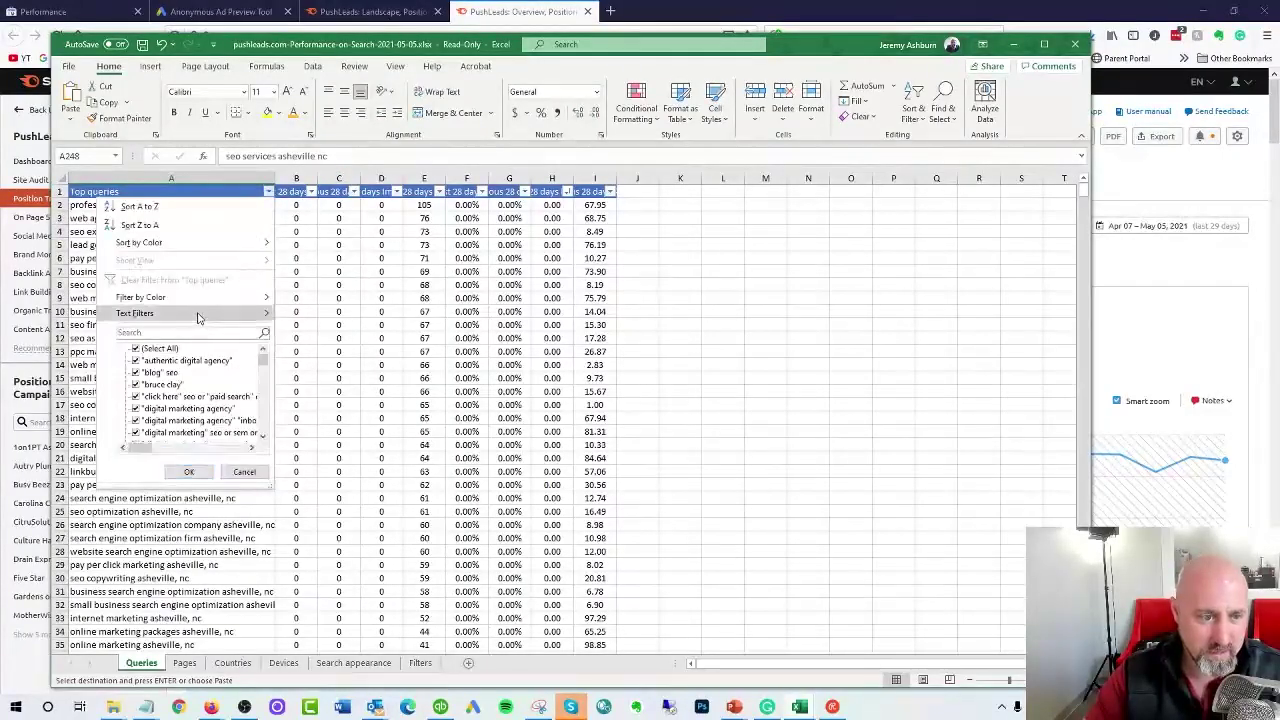
left_click(310, 312)
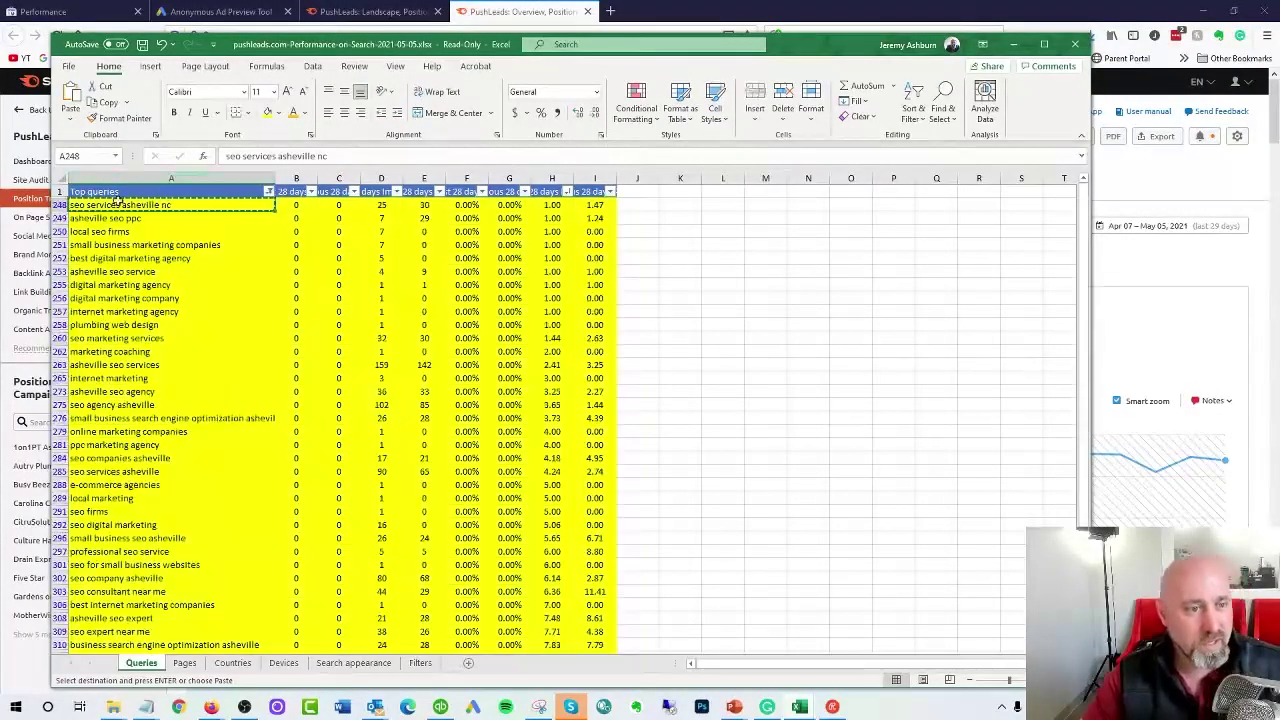
left_click_drag(122, 206, 103, 644)
key("ctrl+c")
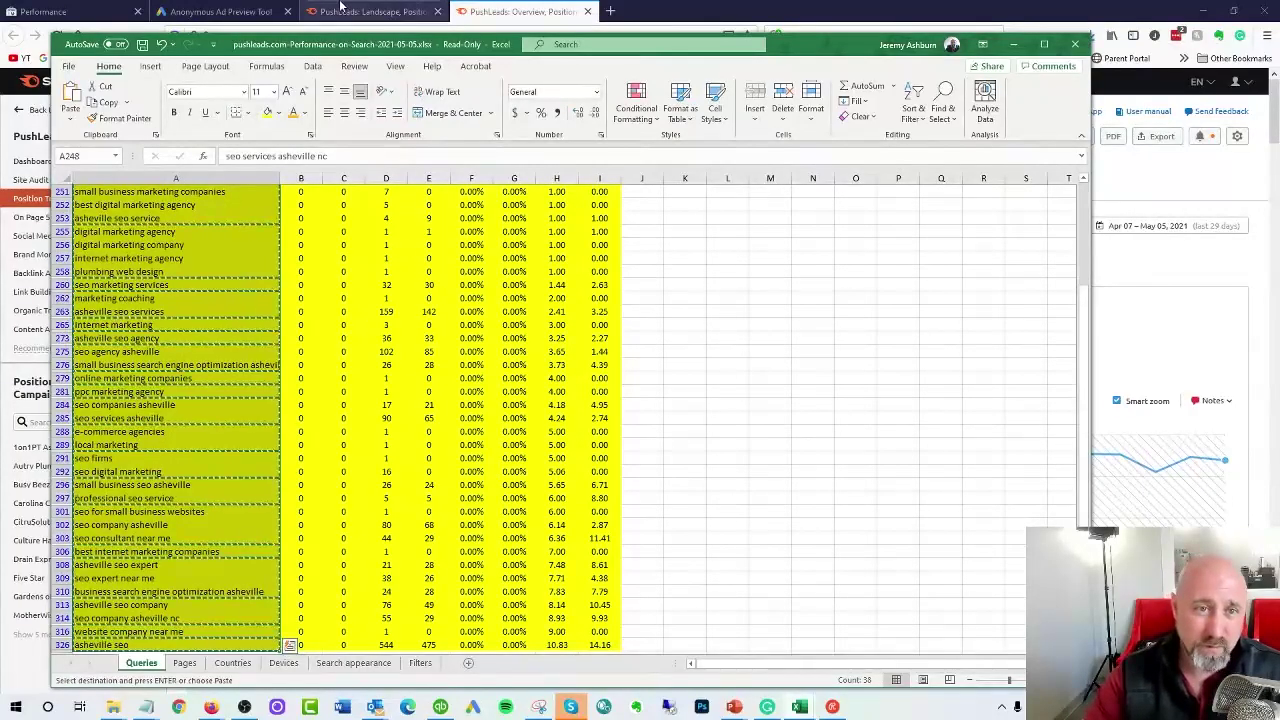
Switch back to Semrush in Firefox, add the copied queries to the PushLeads Position Tracking project's keywords and update the project.
left_click(515, 12)
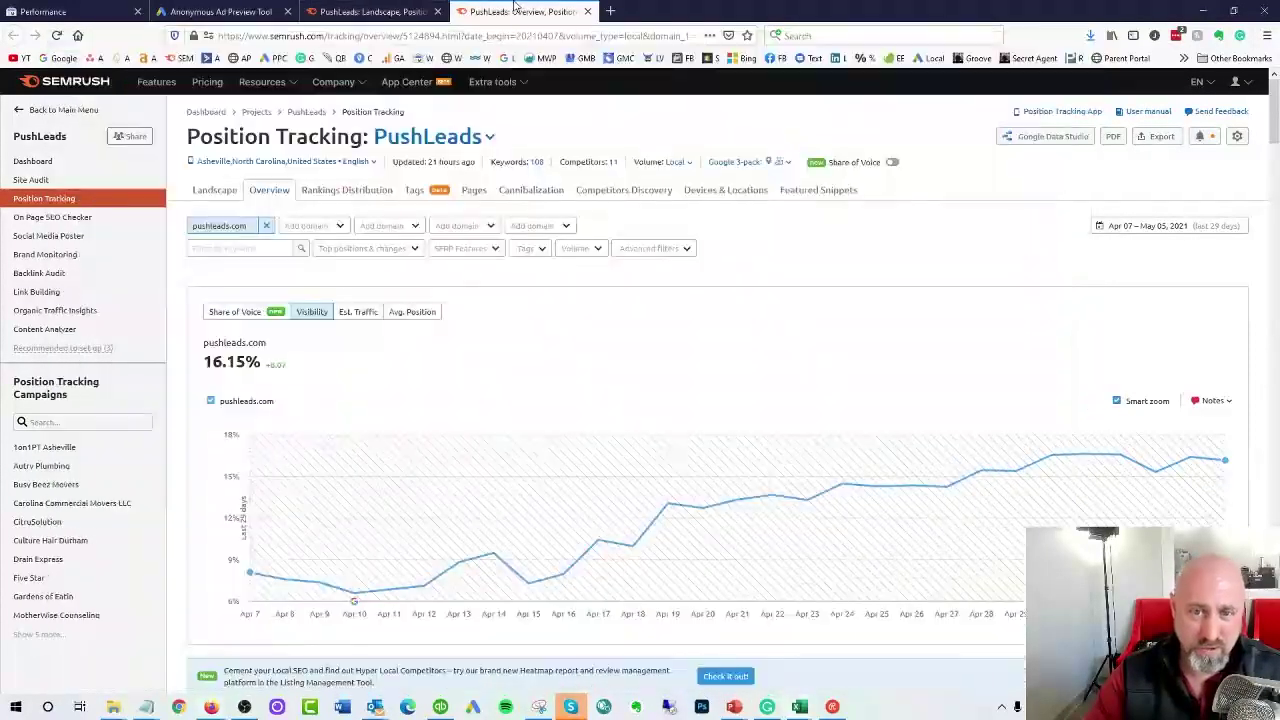
left_click(539, 162)
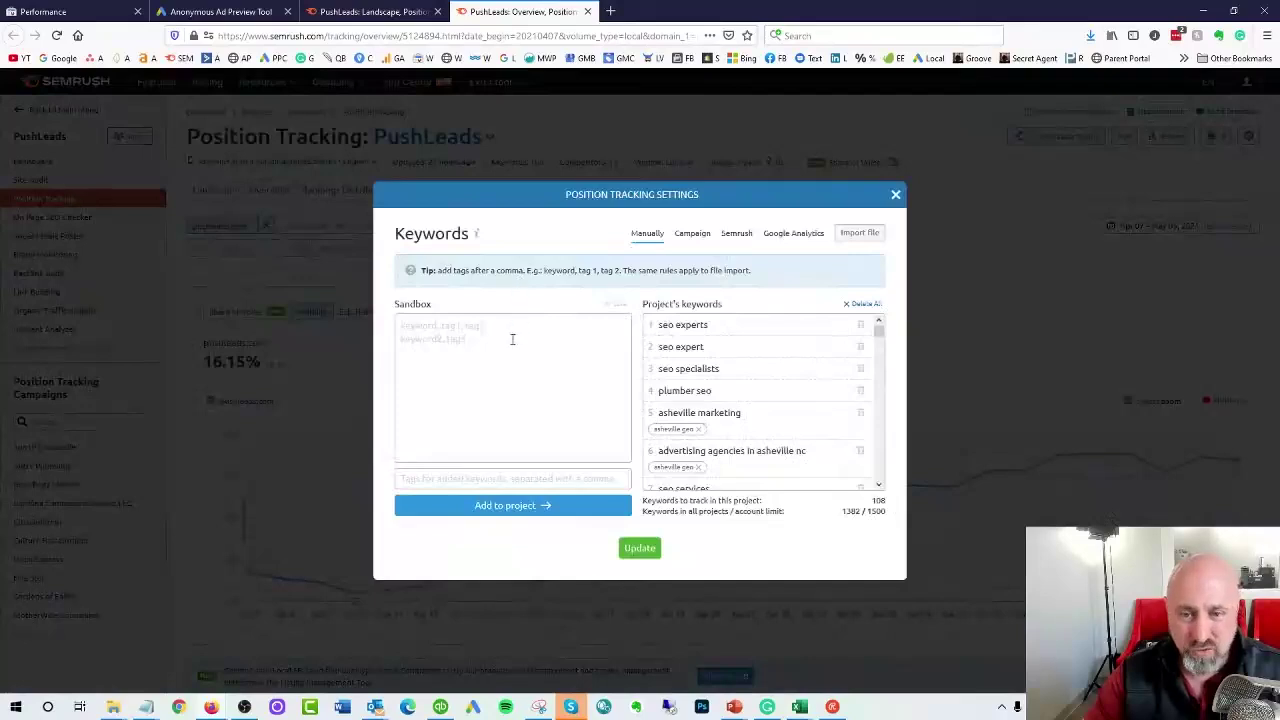
left_click(512, 340)
key("ctrl+v")
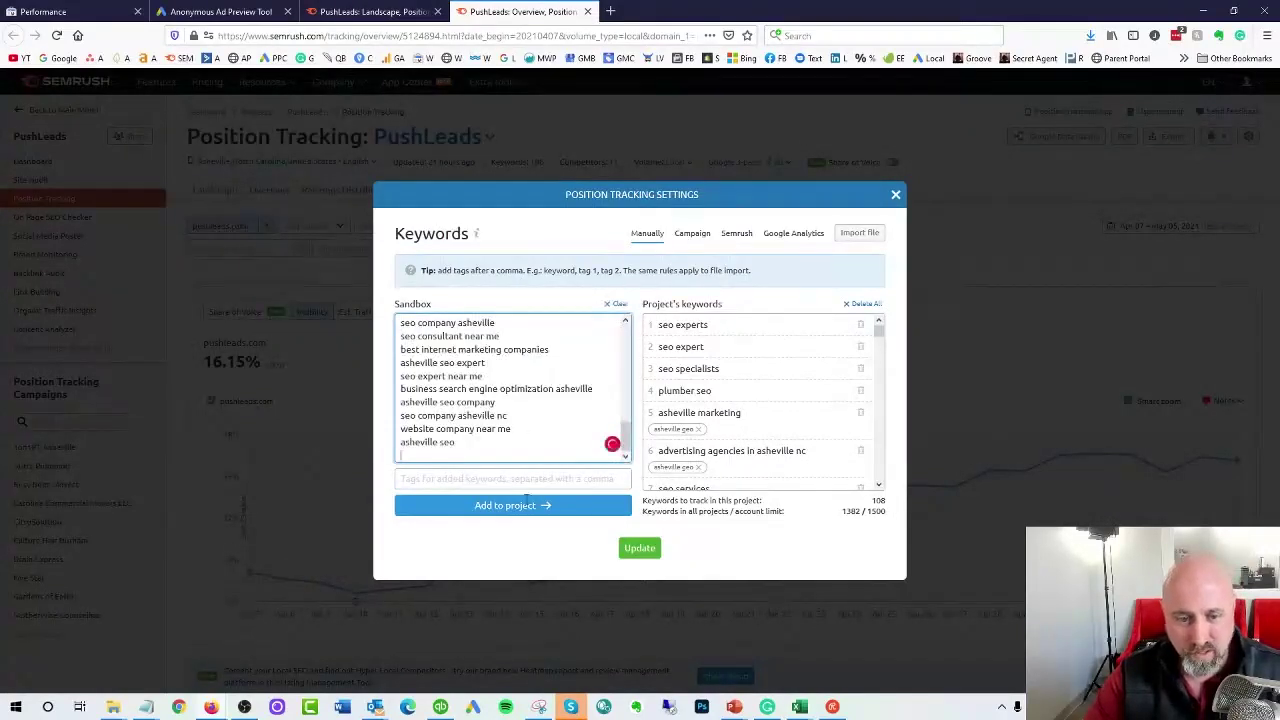
left_click(530, 506)
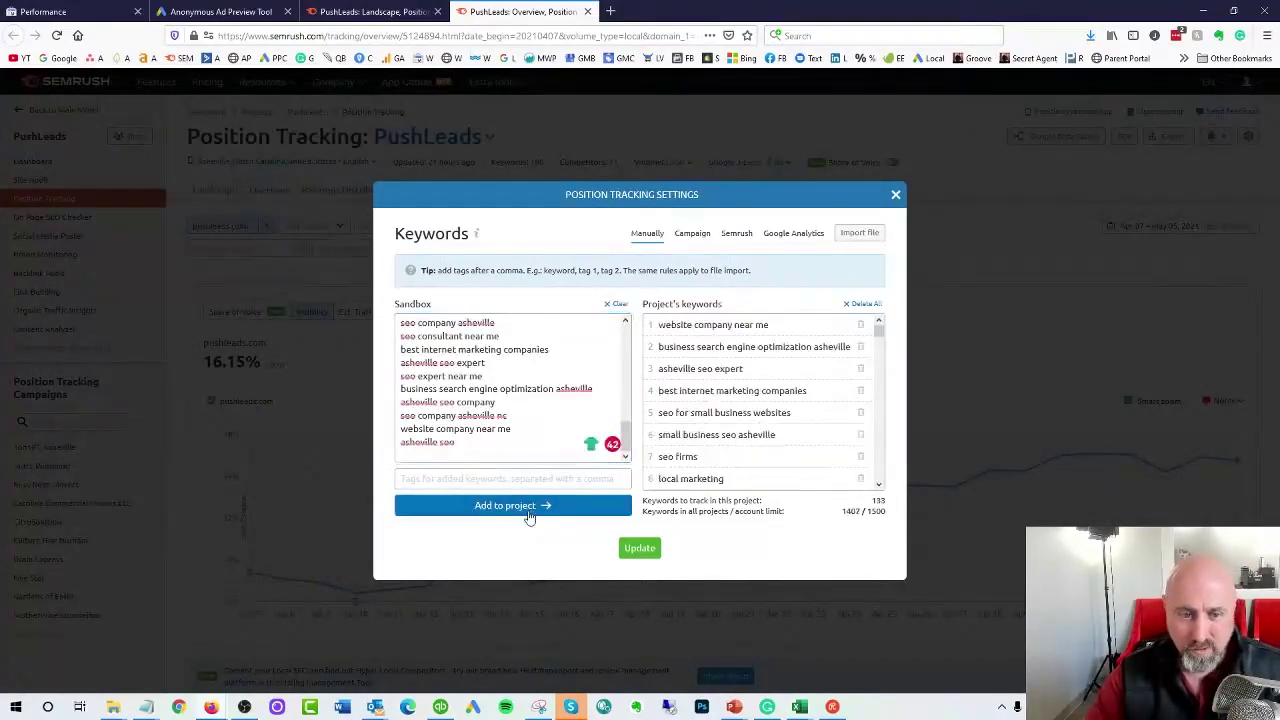
left_click(641, 548)
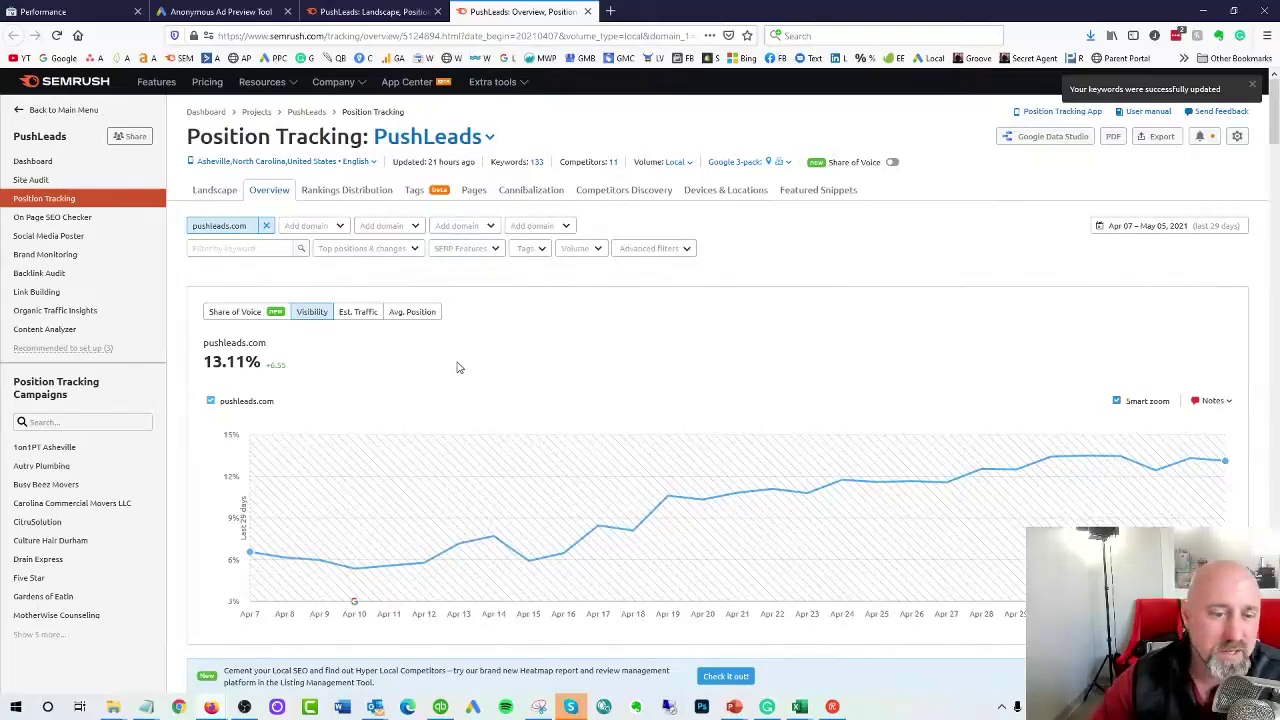
Reload the Position Tracking overview and examine the keyword positions and search volumes in the Rankings Overview table.
scroll(541, 423, "down", 3)
scroll(560, 437, "up", 3)
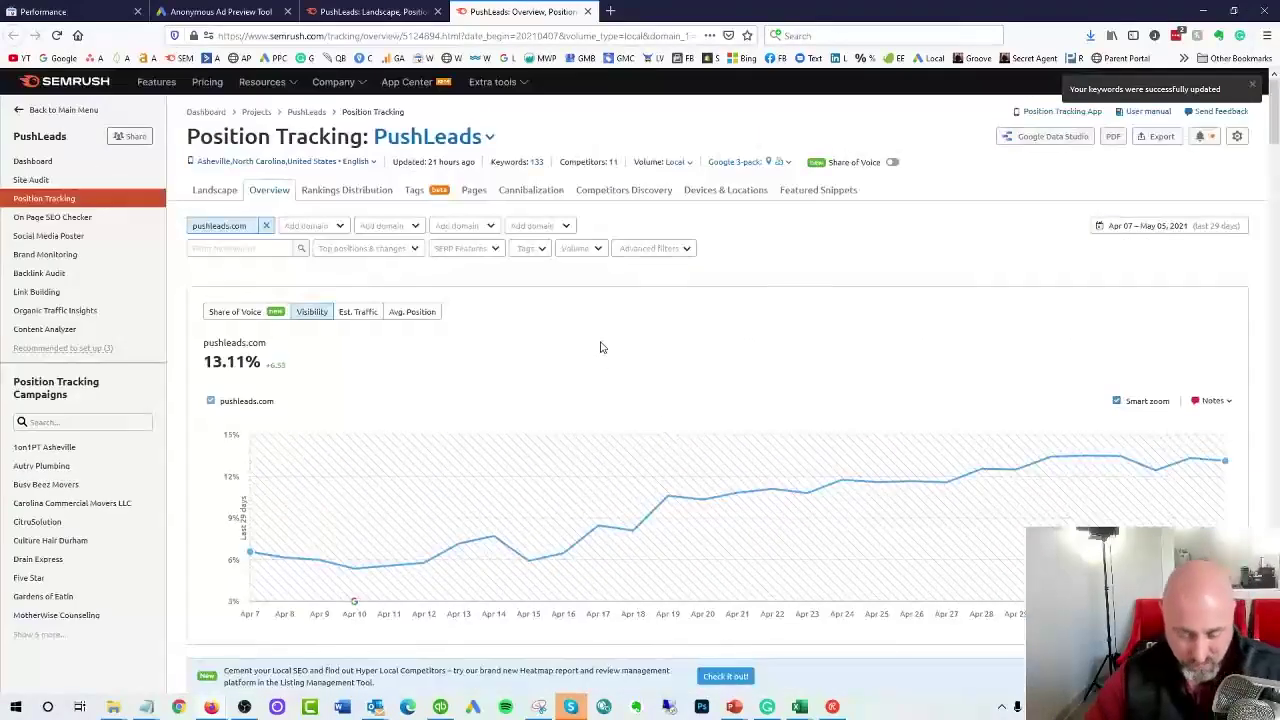
key("F5")
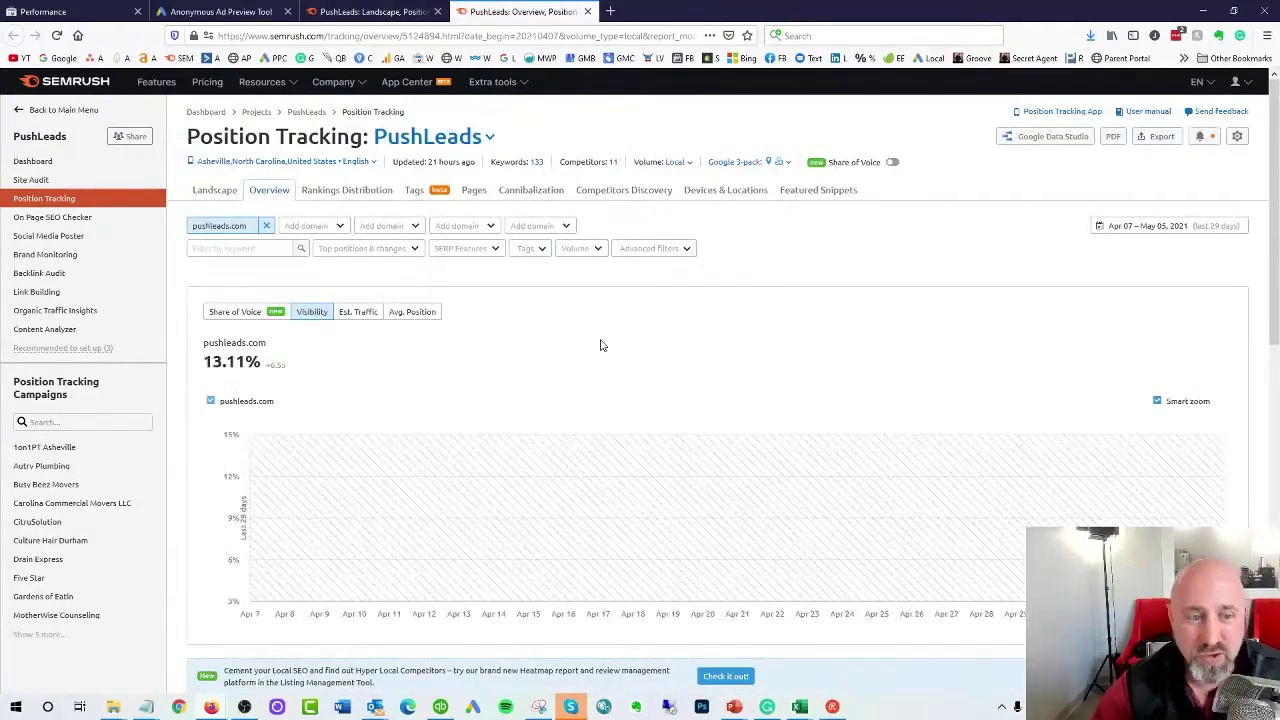
scroll(601, 345, "down", 5)
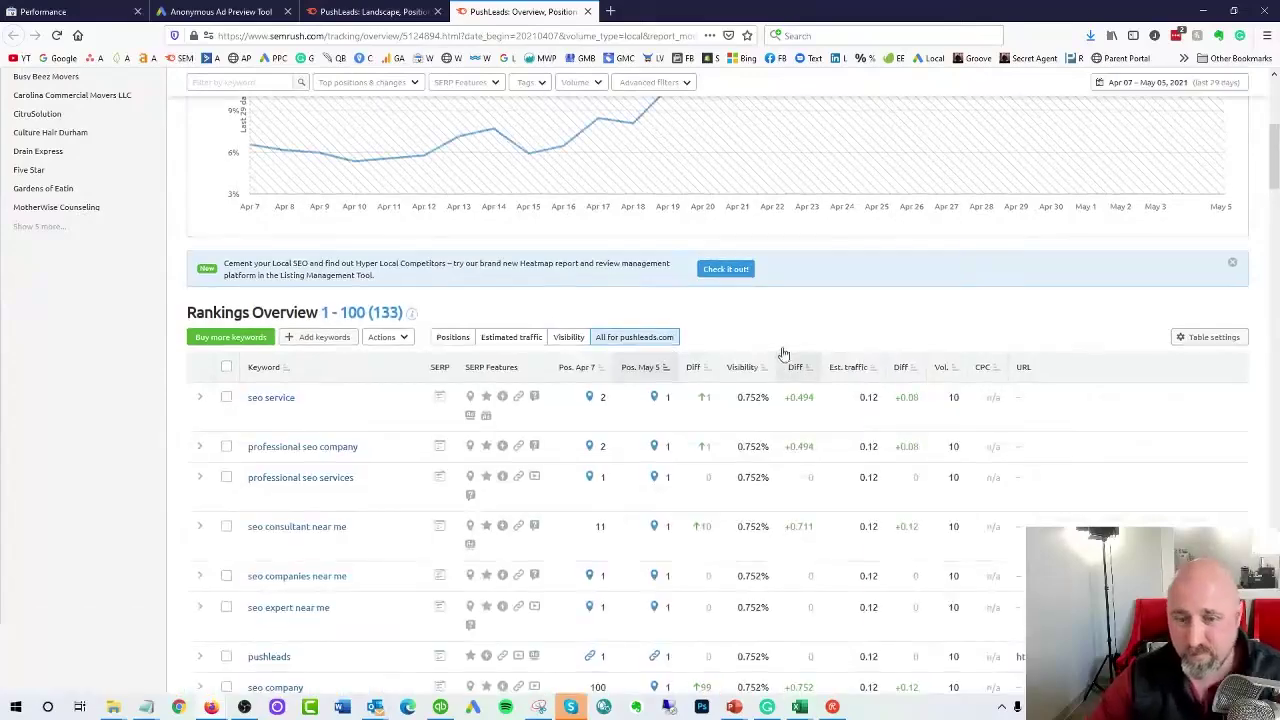
scroll(575, 432, "down", 1)
scroll(718, 456, "down", 1)
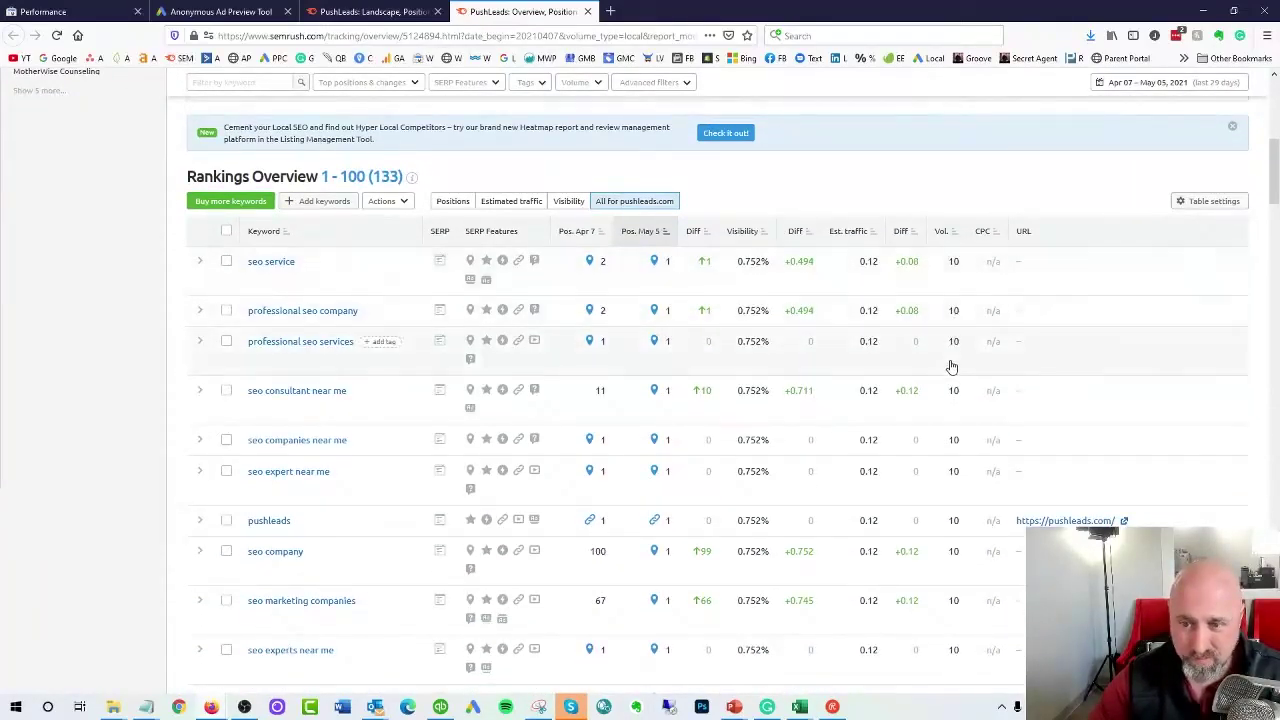
scroll(955, 570, "down", 1)
scroll(957, 582, "down", 3)
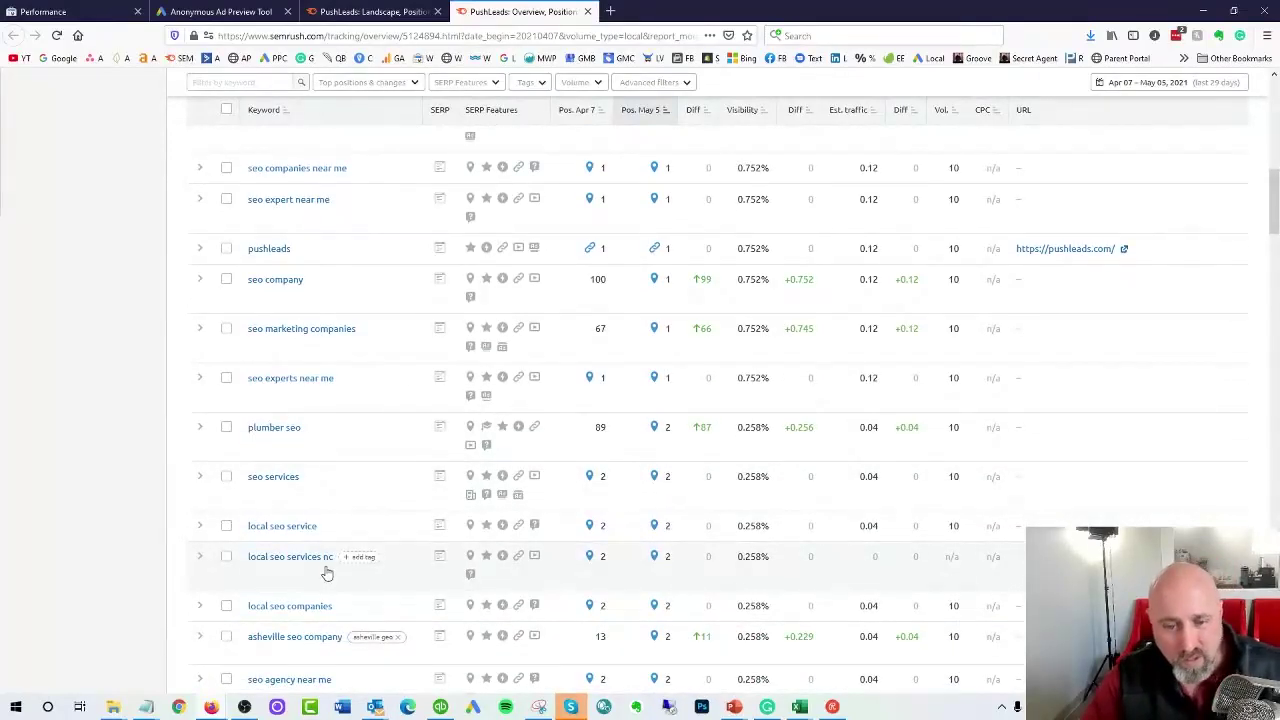
Select the tracked keywords "local seo services nc", "seo marketing agency", "affordable local seo services near me" and "seo agency asheville".
left_click(226, 557)
scroll(227, 565, "down", 1)
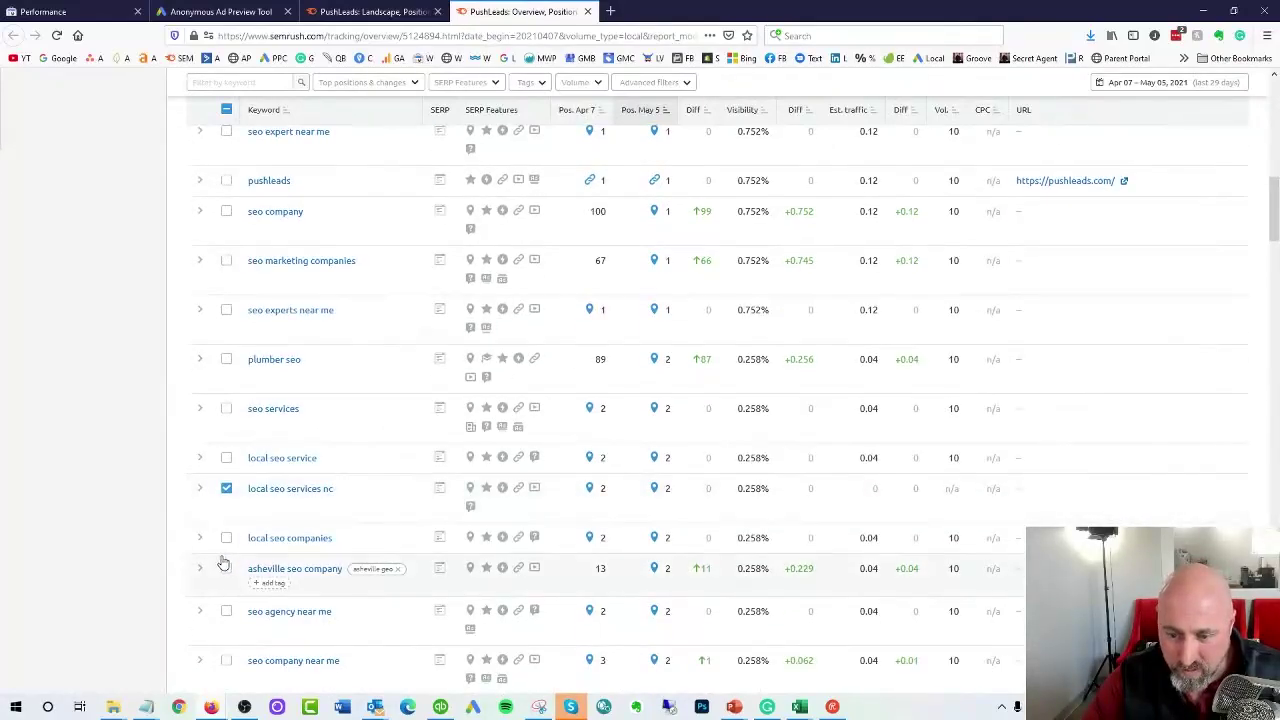
scroll(223, 565, "down", 5)
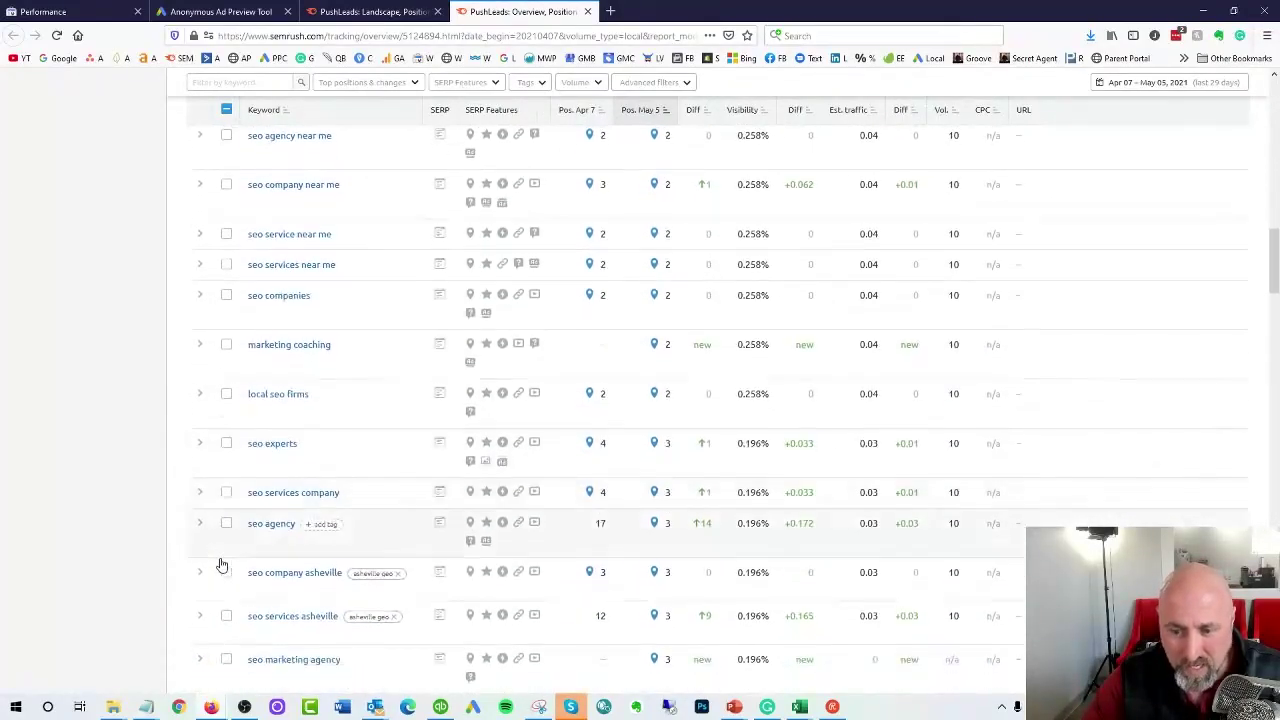
scroll(222, 565, "down", 1)
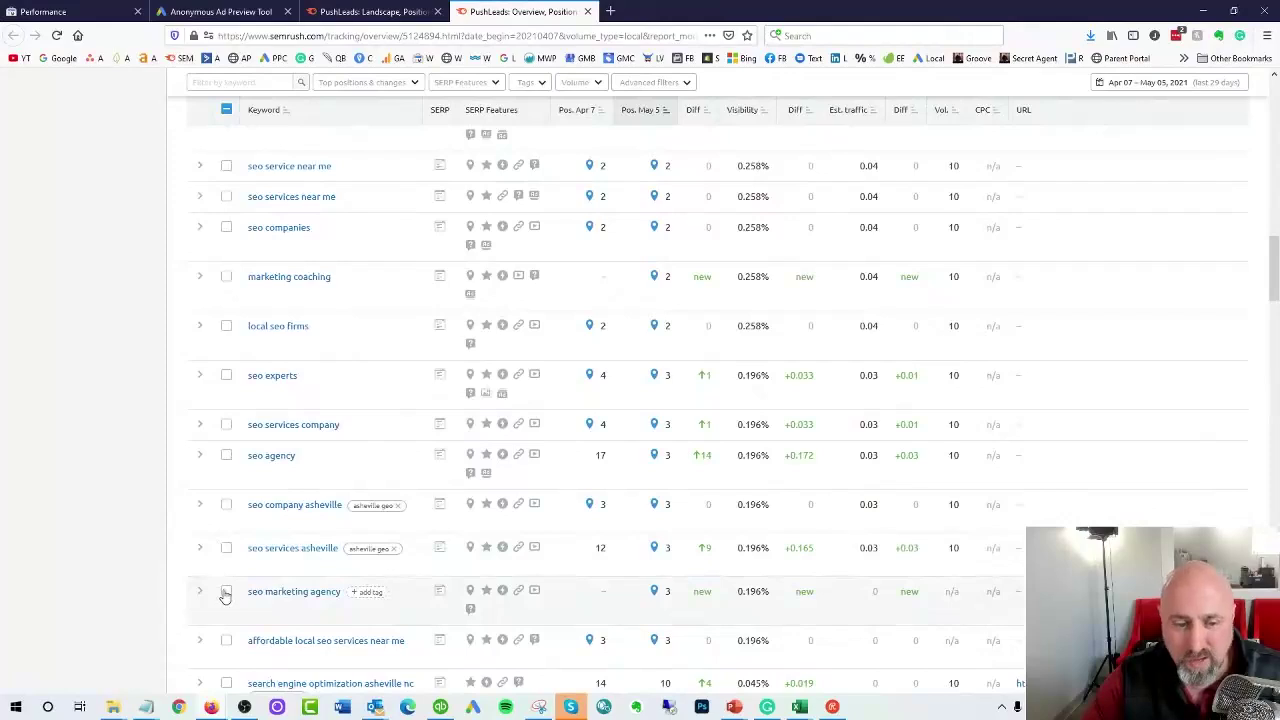
left_click(226, 592)
scroll(226, 590, "down", 1)
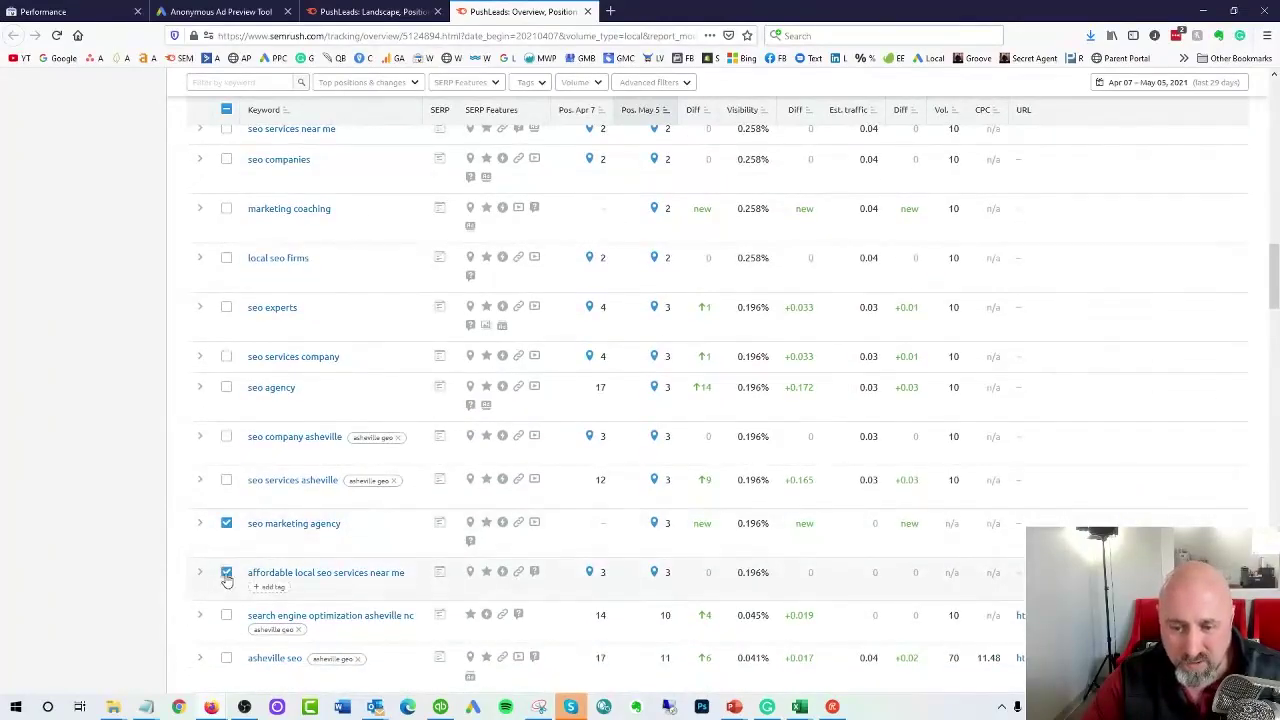
scroll(227, 575, "down", 3)
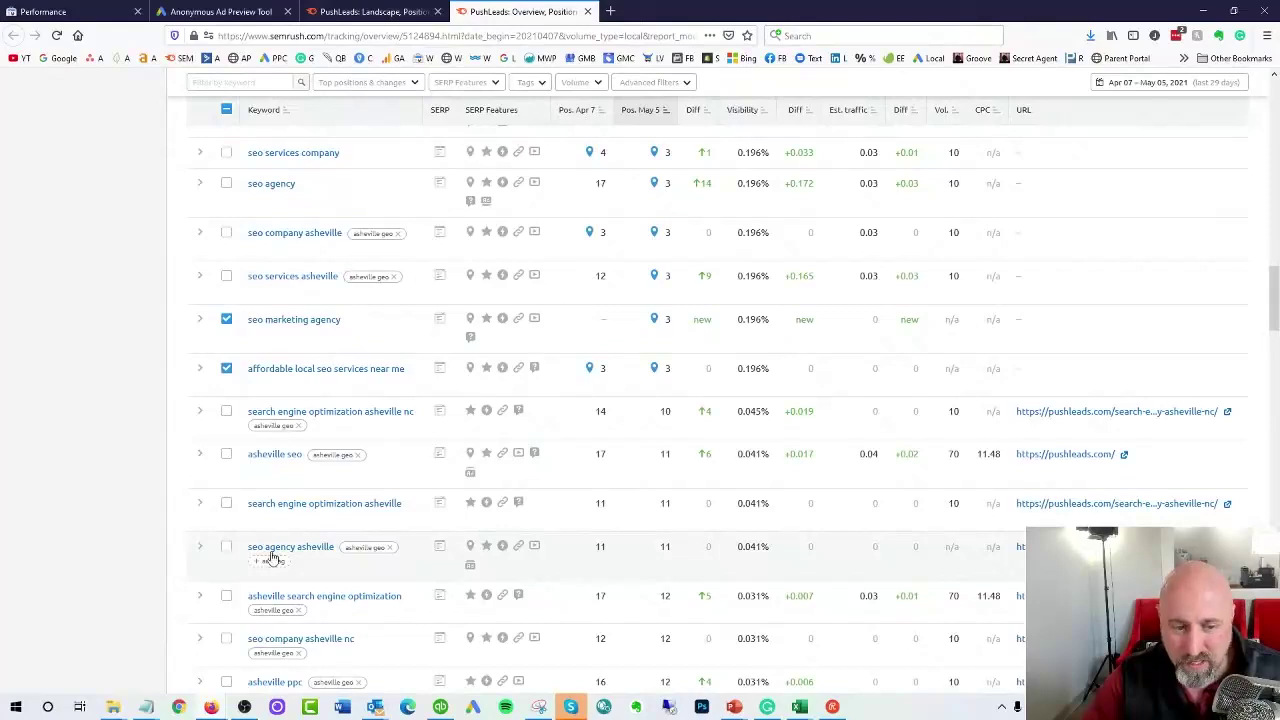
scroll(316, 561, "down", 1)
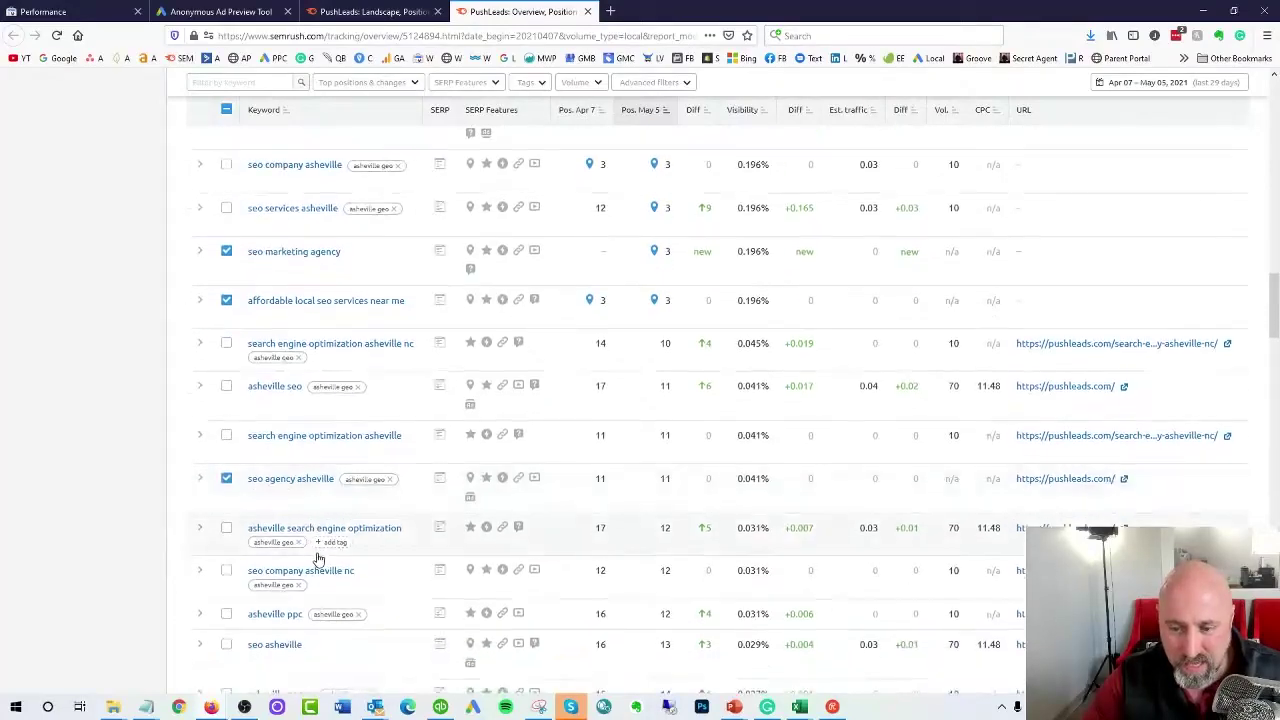
Add "seo company asheville nc", "asheville ppc", "asheville nc seo", "search engine marketing company" and "plumber hvac seo" to the keyword selection.
left_click(226, 572)
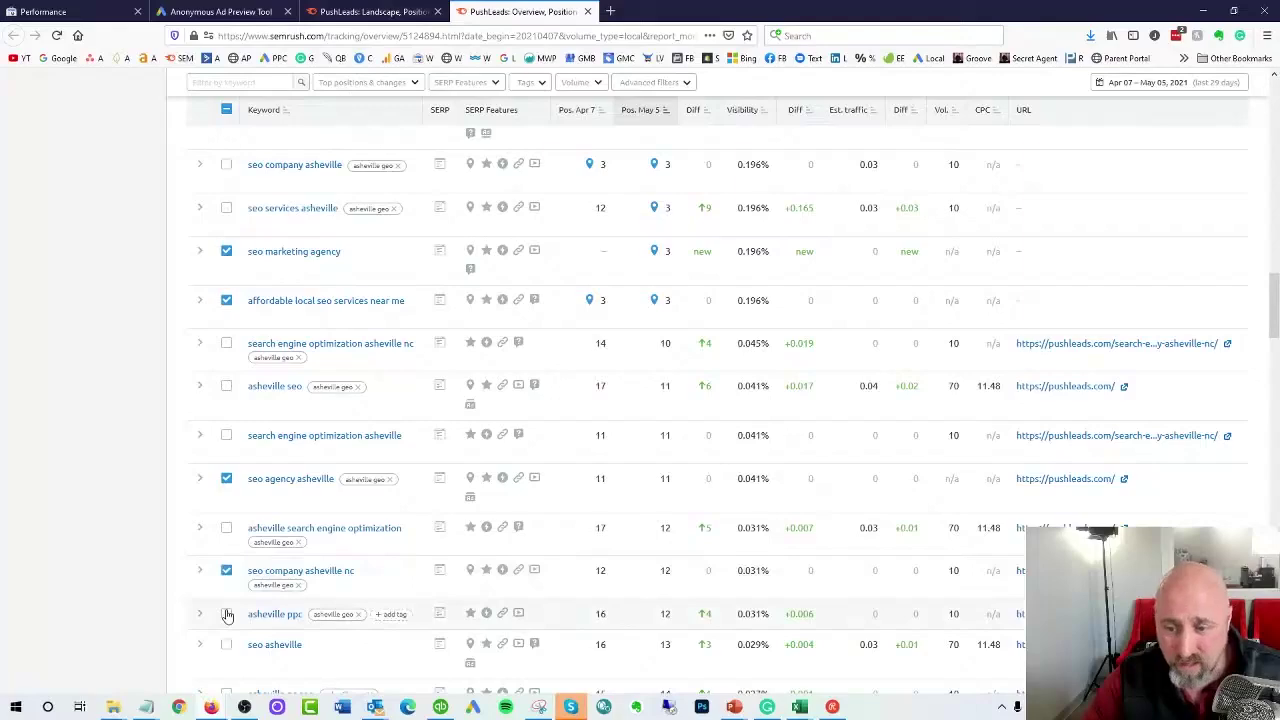
left_click(226, 615)
scroll(230, 615, "down", 3)
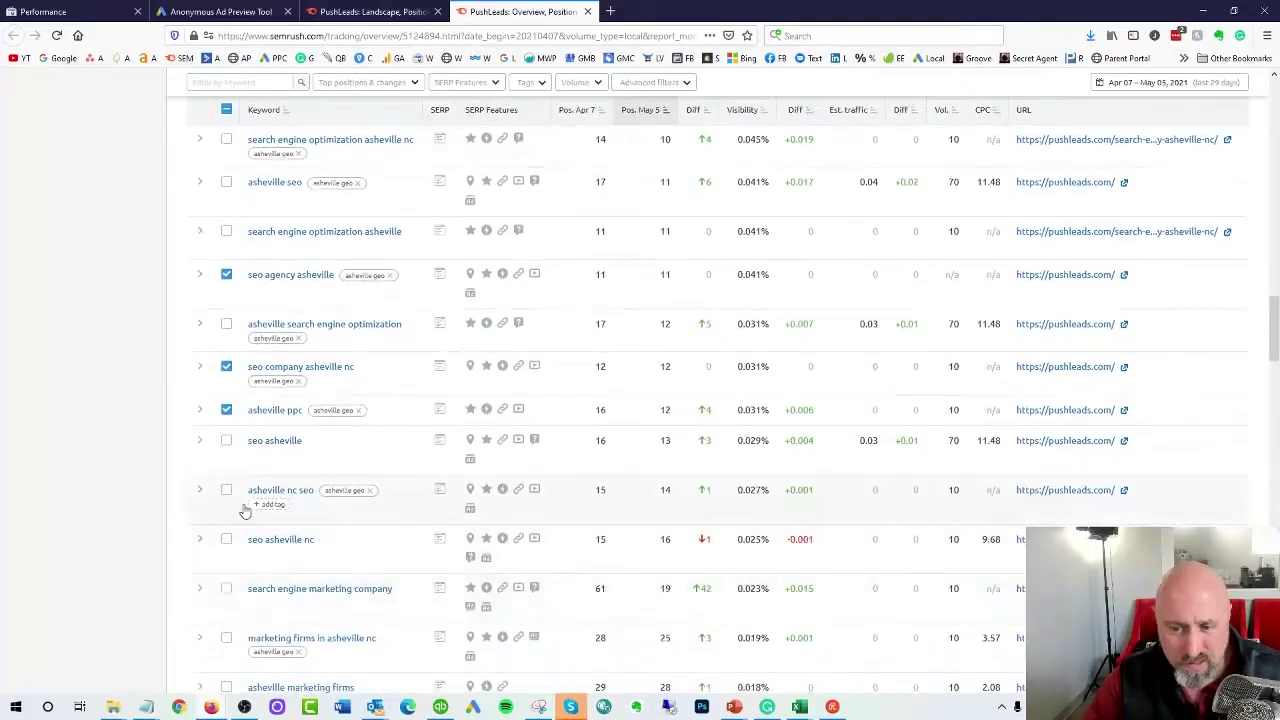
left_click(228, 492)
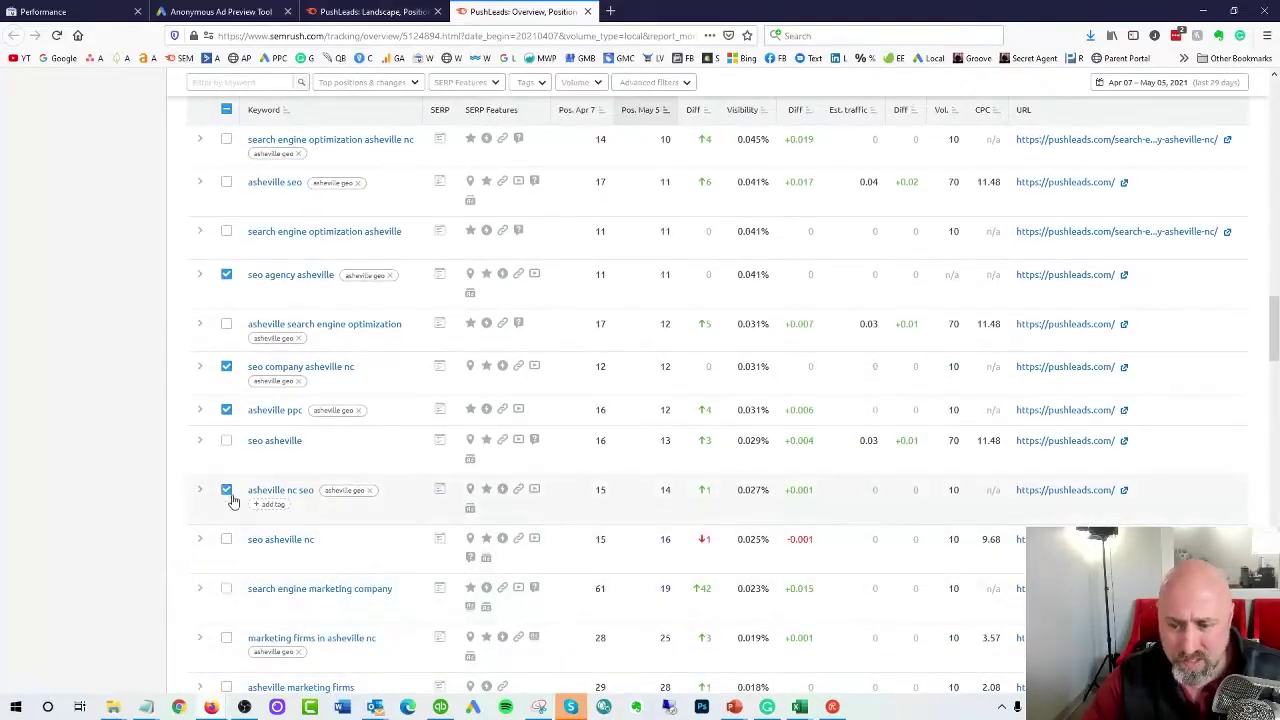
left_click(226, 593)
scroll(235, 595, "down", 3)
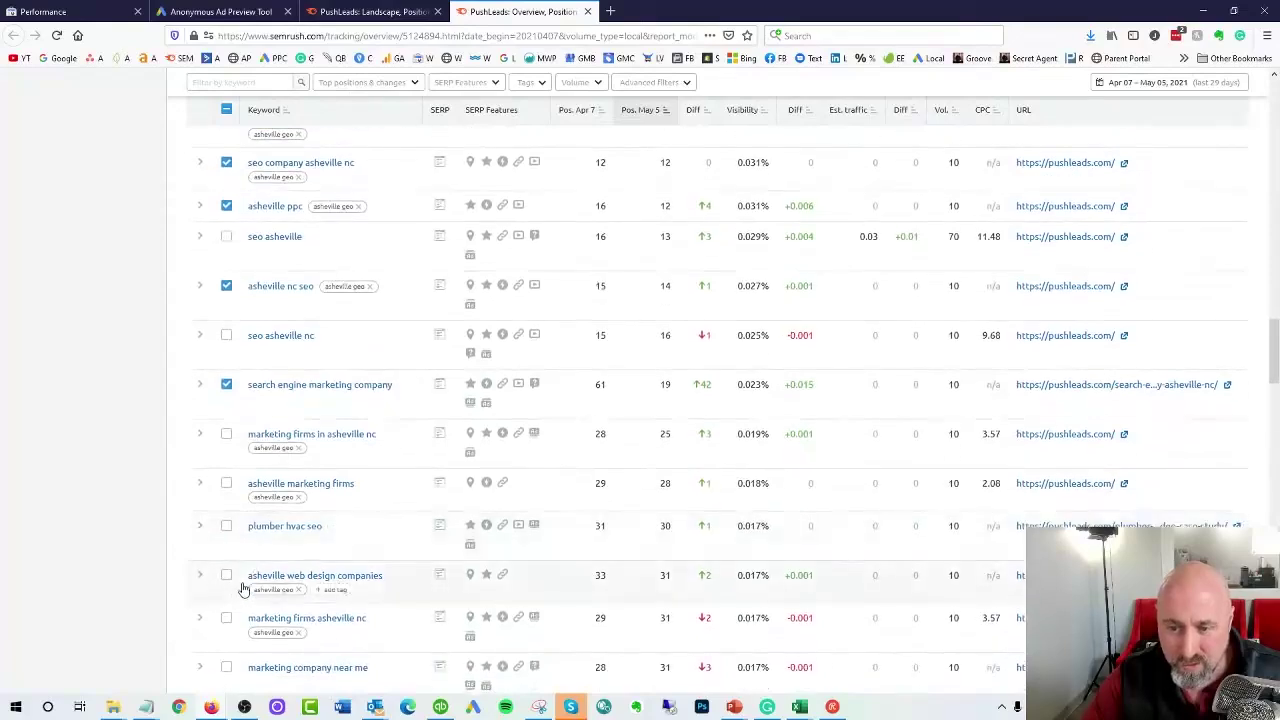
left_click(226, 527)
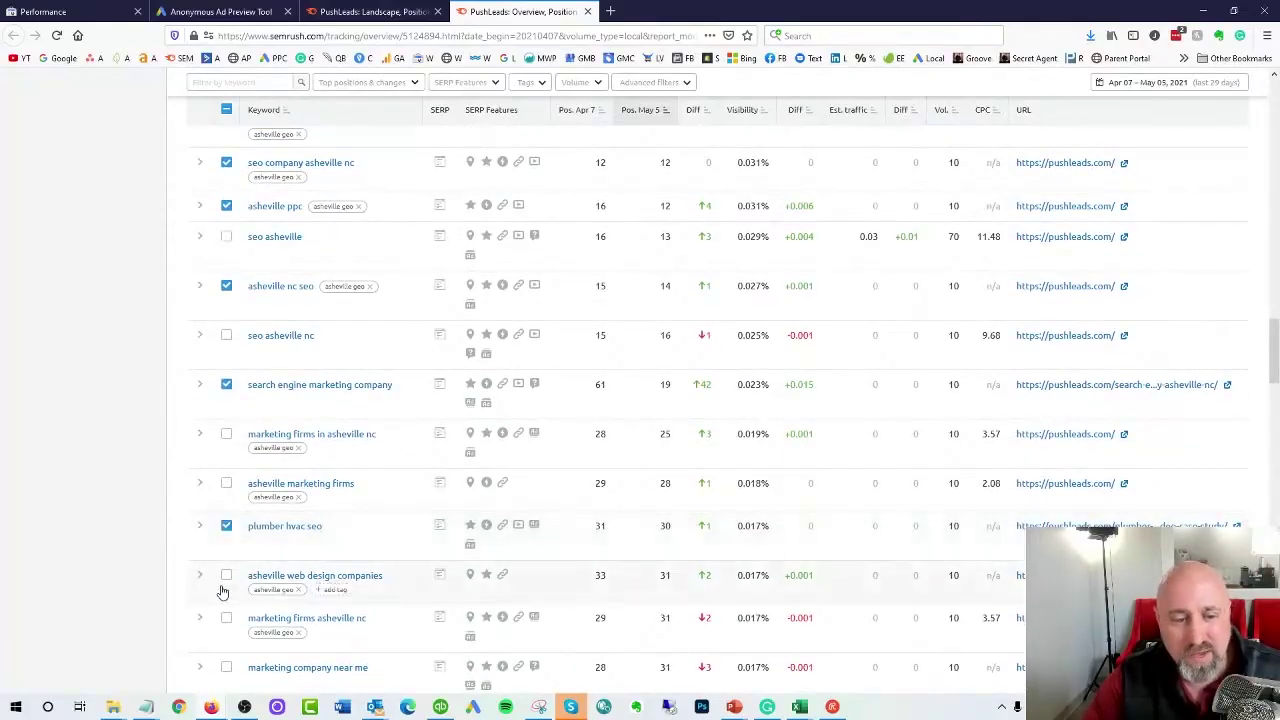
Also select "asheville web design companies", "marketing company near me", "marketing companies in asheville nc", "marketing company" and "anonymous ad preview tool".
scroll(228, 582, "down", 2)
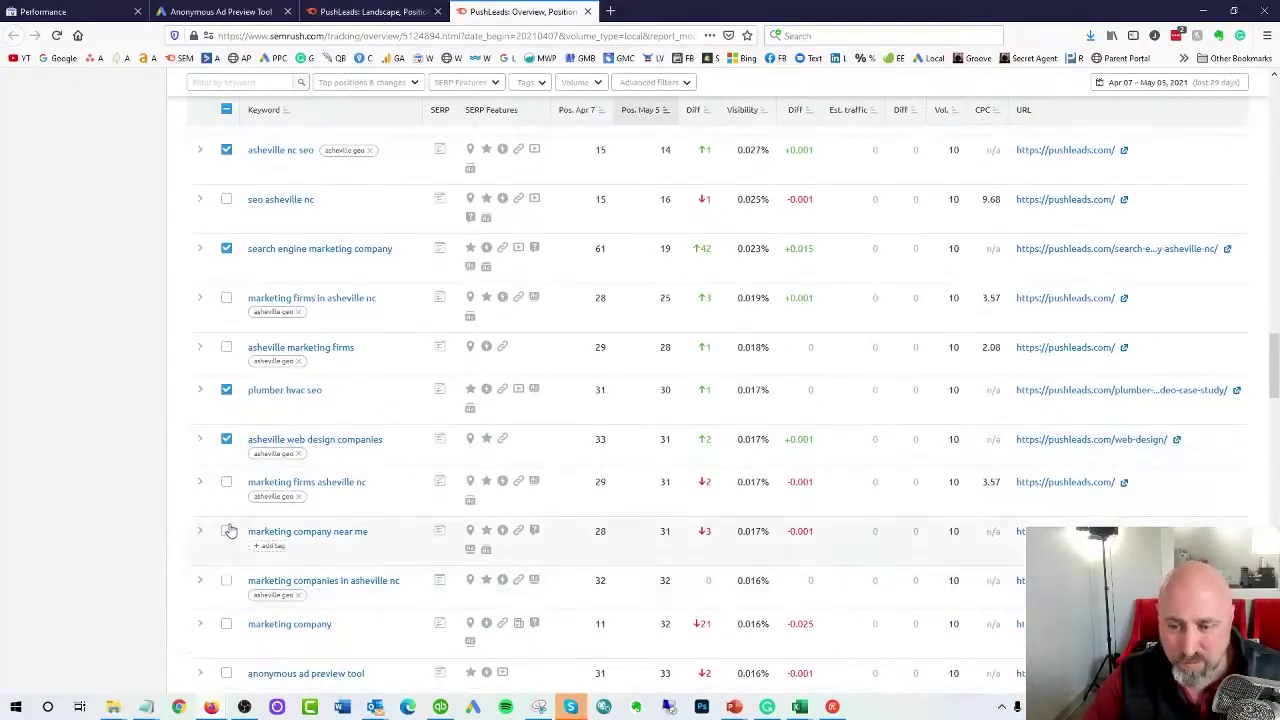
left_click(229, 529)
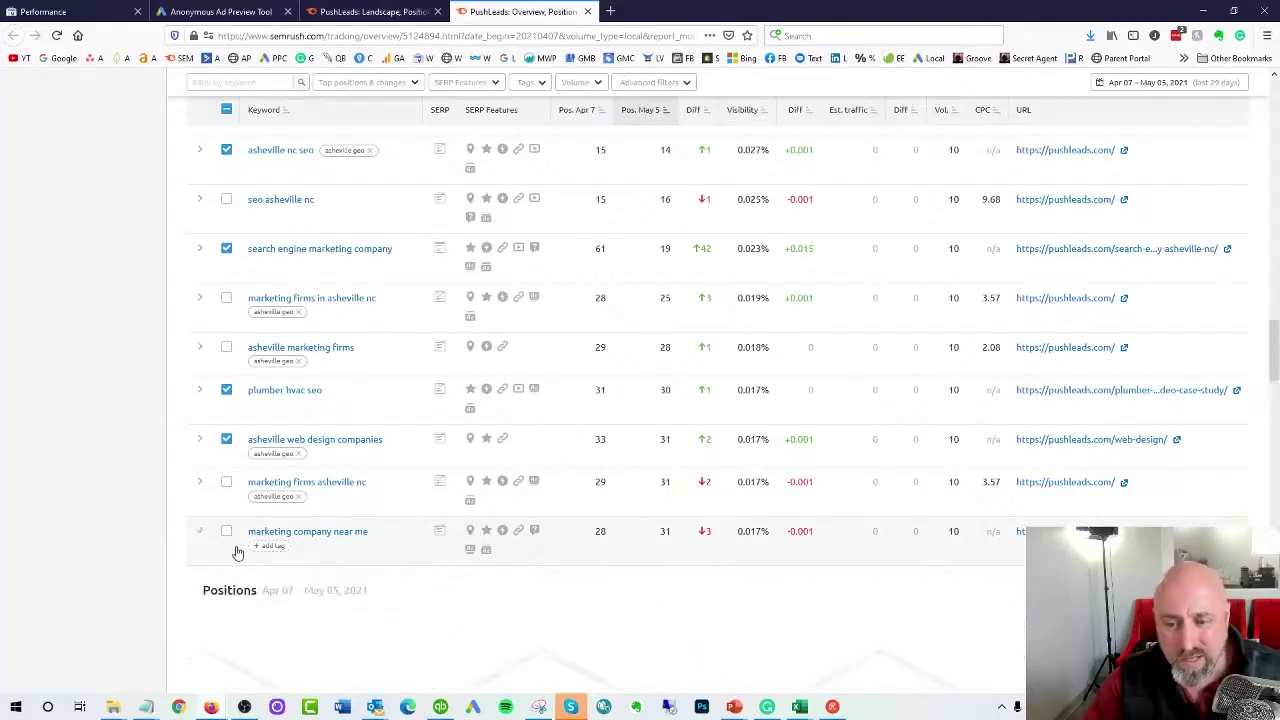
scroll(230, 505, "down", 1)
left_click(226, 466)
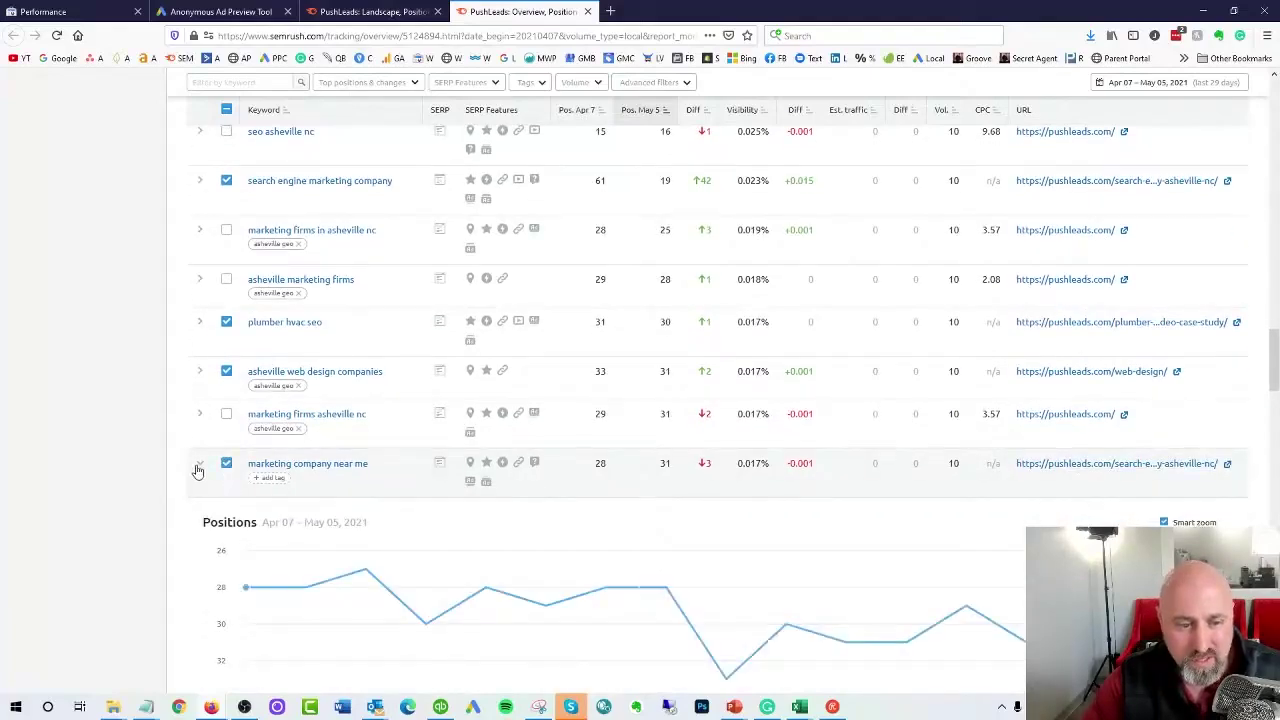
left_click(199, 466)
scroll(230, 510, "down", 1)
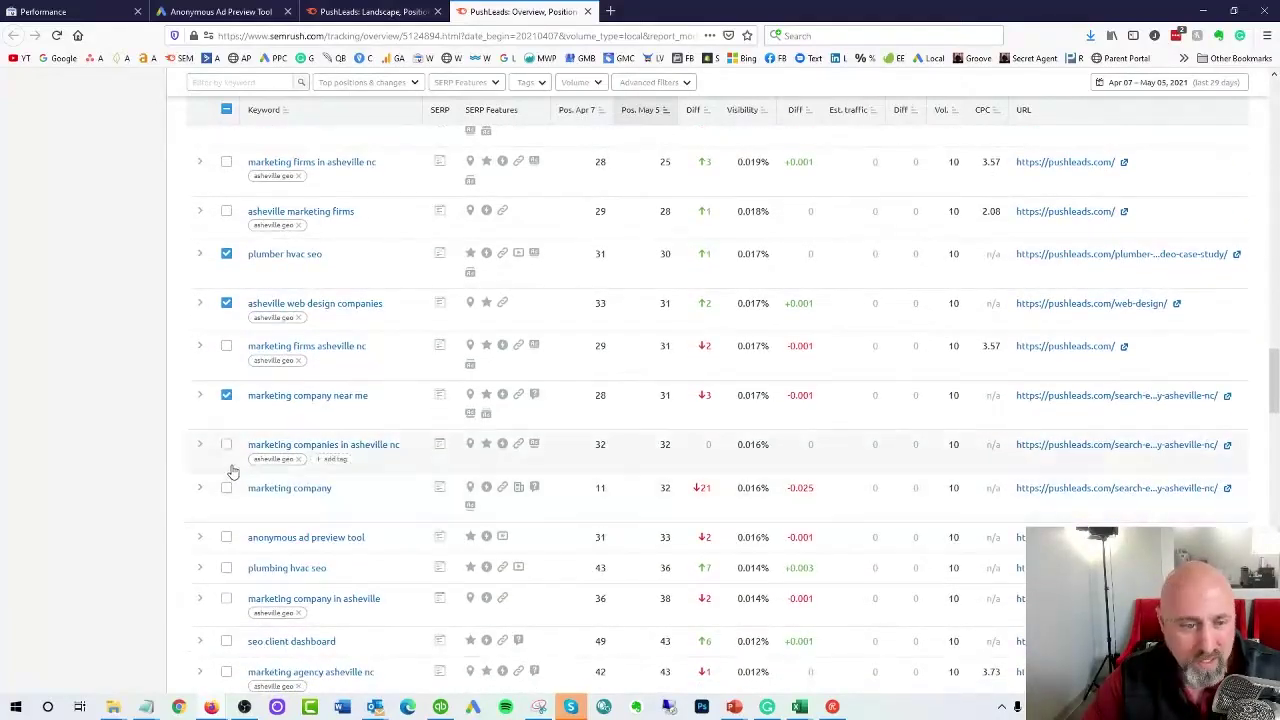
left_click(227, 448)
left_click(227, 489)
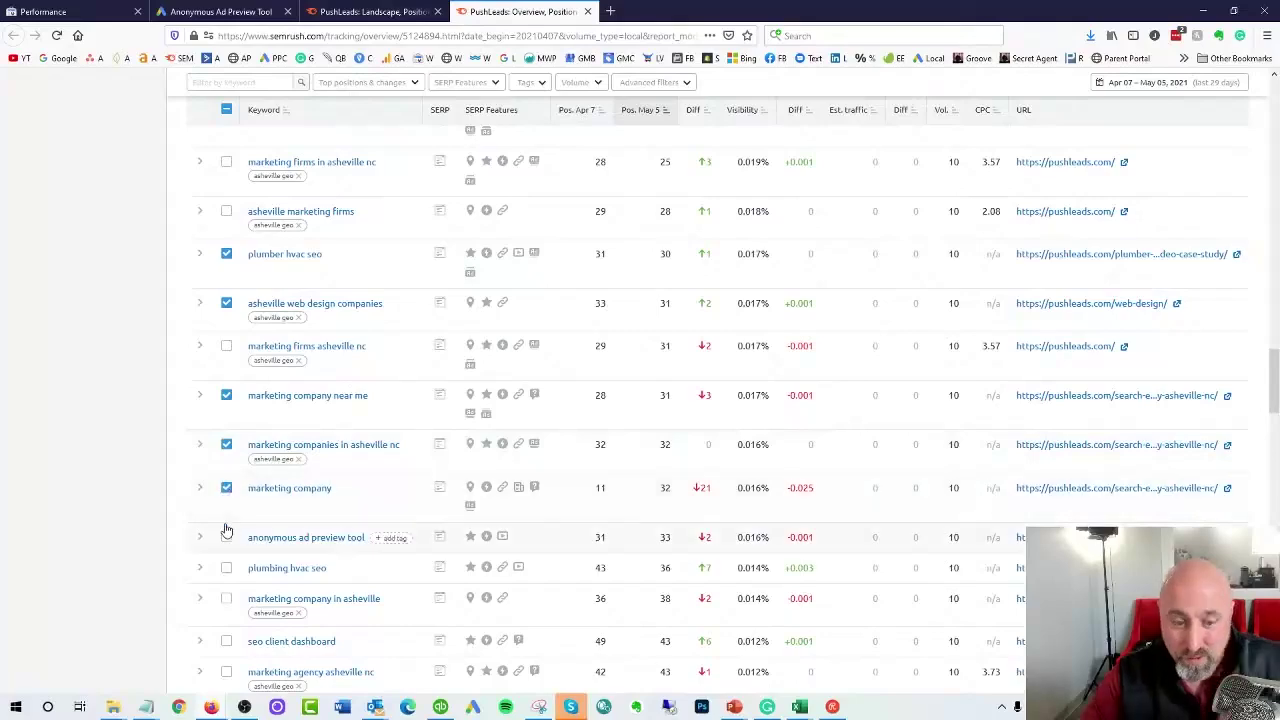
left_click(227, 539)
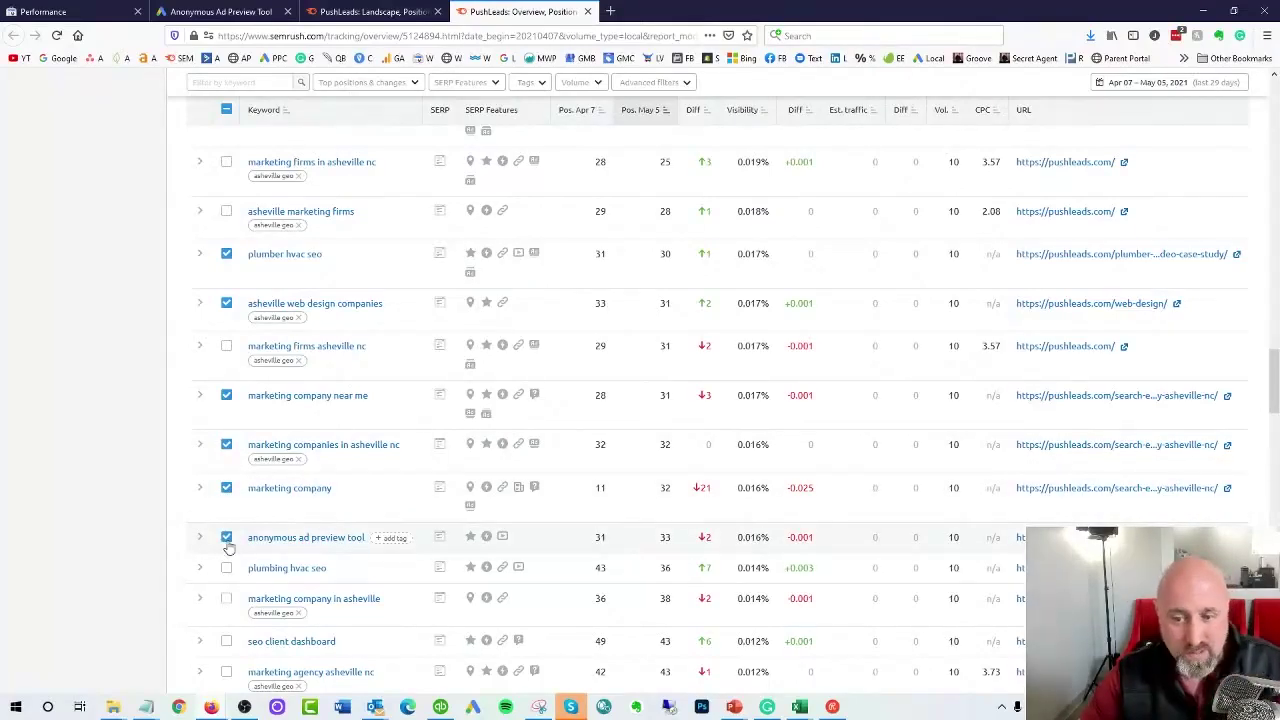
scroll(227, 547, "up", 4)
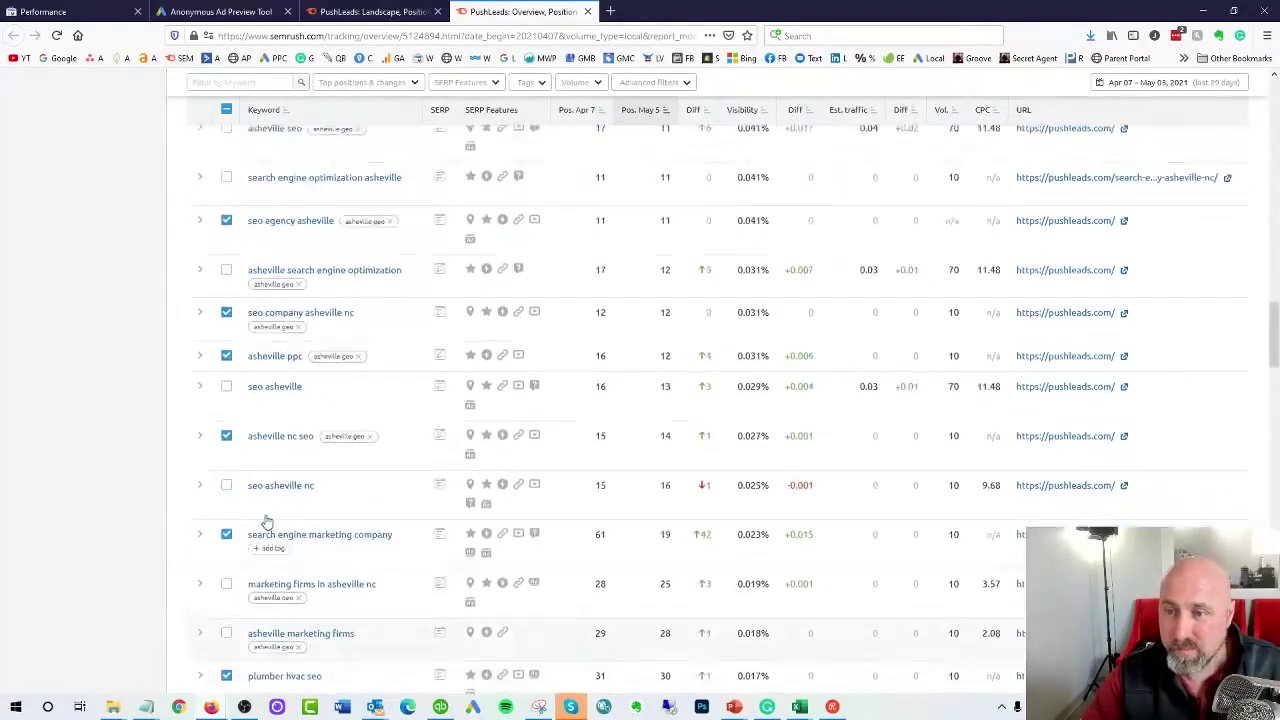
scroll(267, 521, "up", 10)
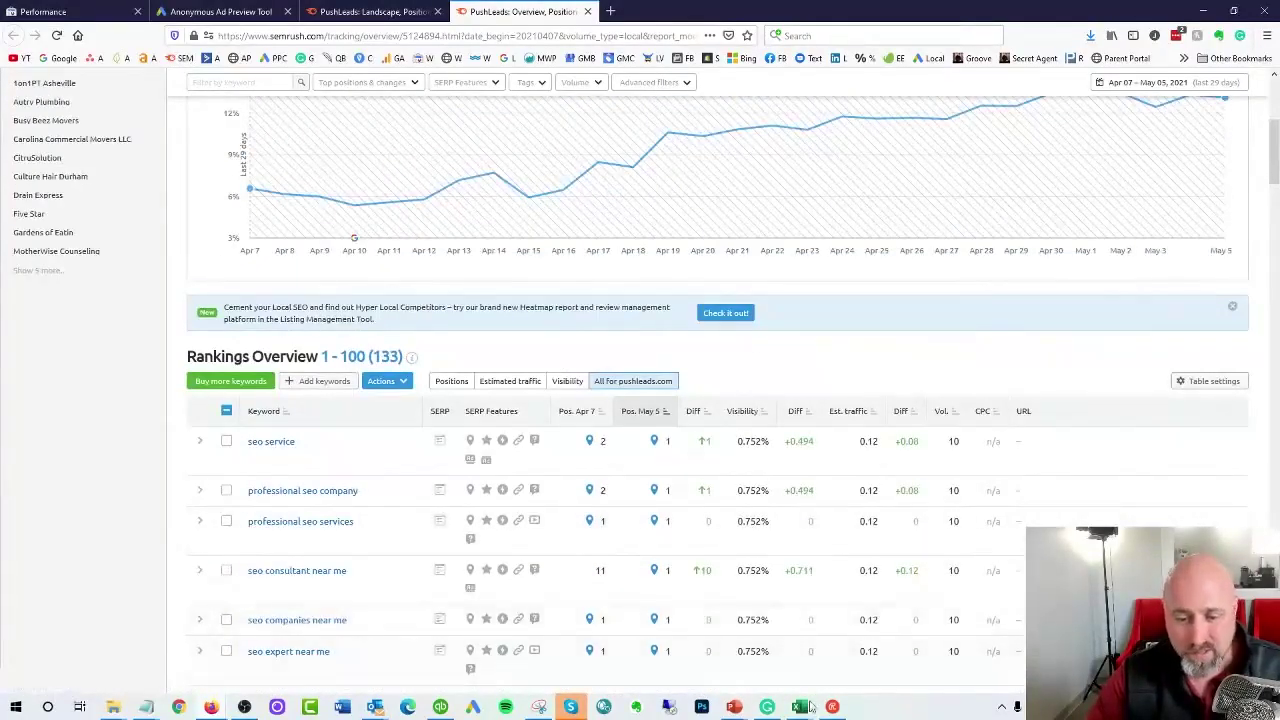
Switch to the PowerPoint slide show and reveal the points on highlighting keywords and checking local ranking or using SEM Rush.
mouse_move(740, 706)
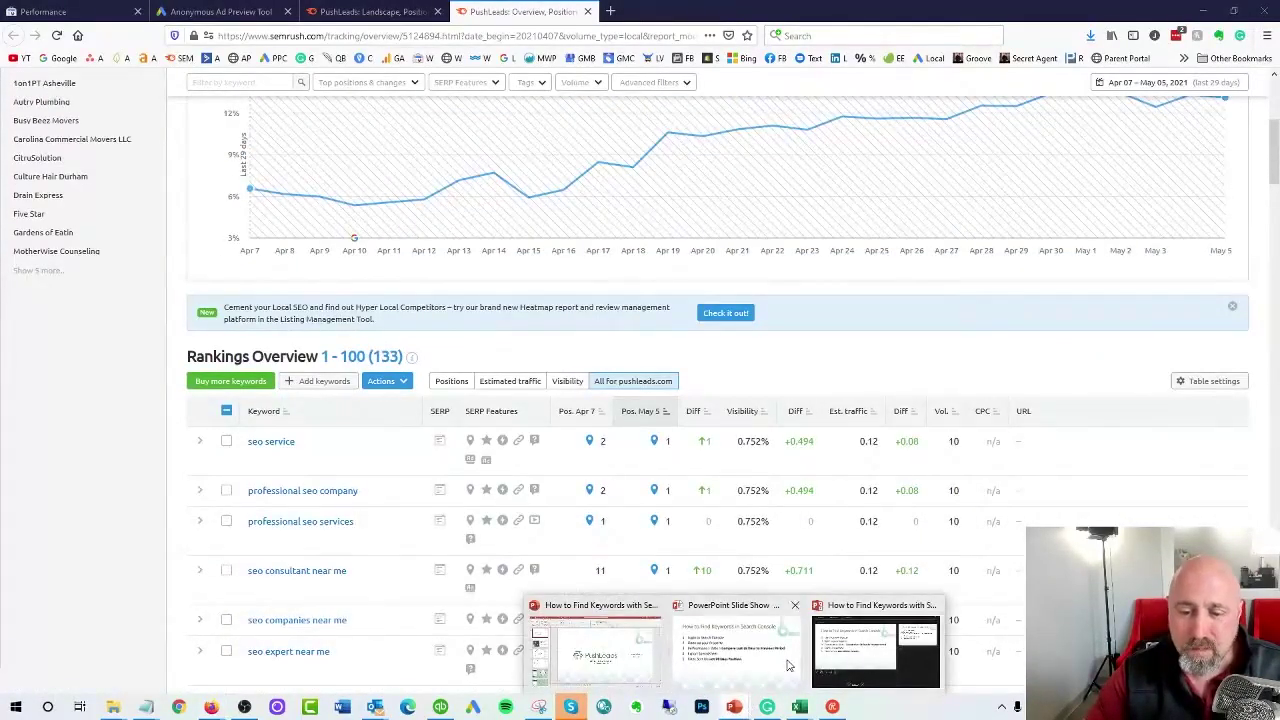
left_click(906, 652)
left_click(722, 430)
left_click(722, 430)
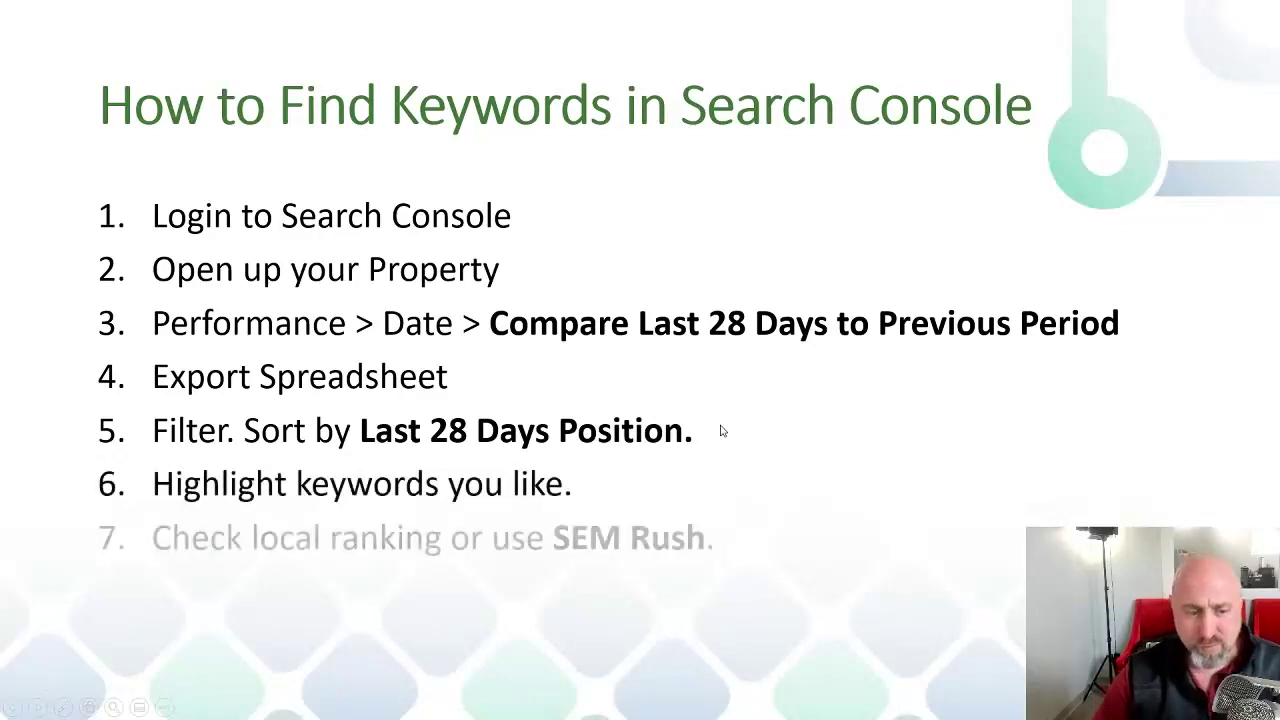